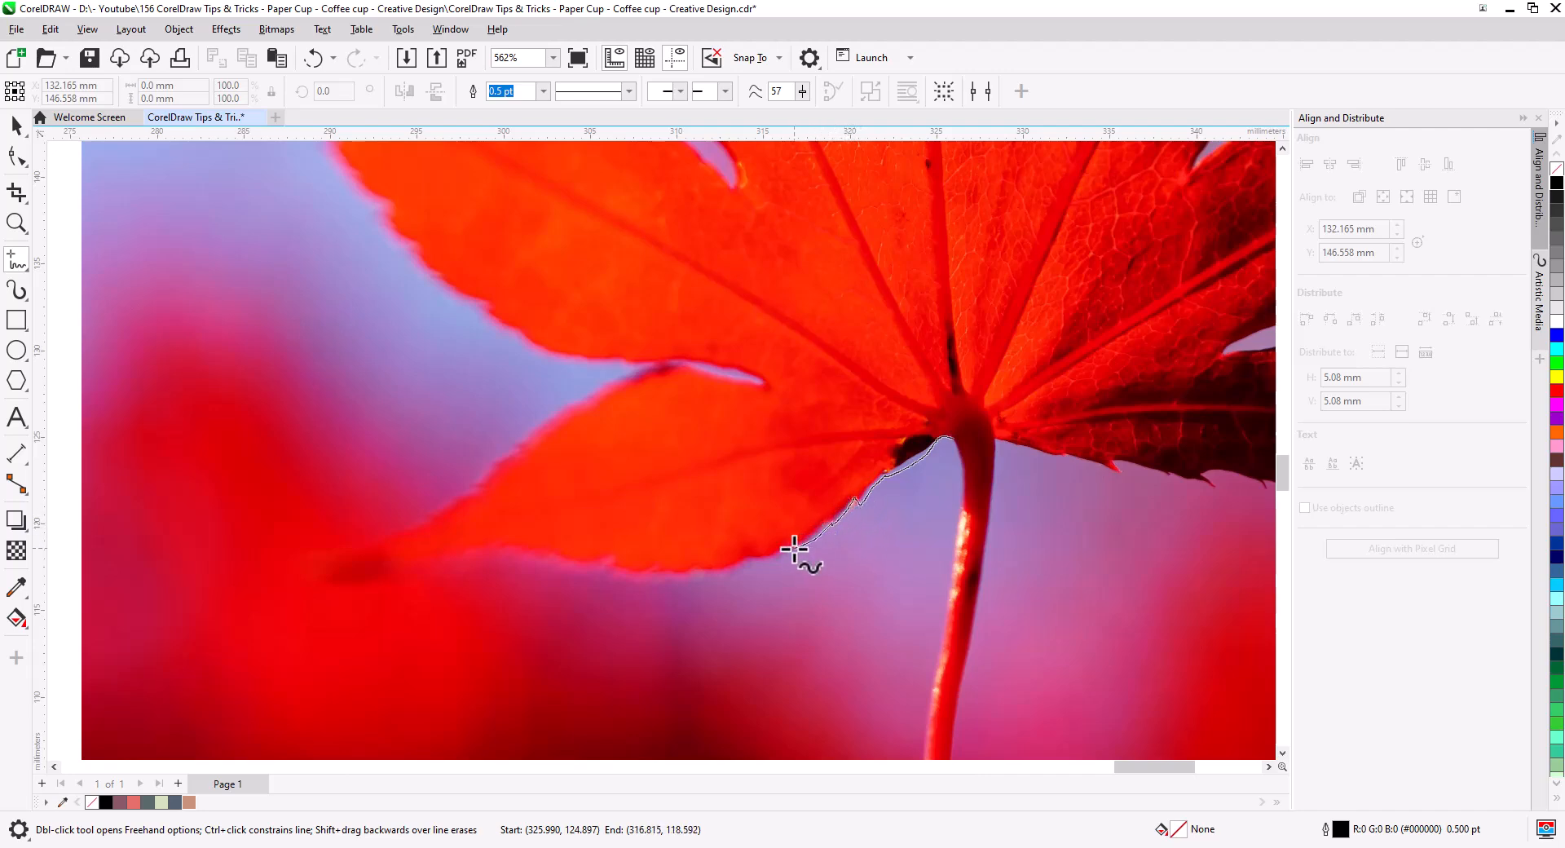
Step: Trace the leaf's lower-left lobe and the adjacent left lobe freehand along the edges in the photo
left_click_drag(465, 551, 340, 555)
mouse_move(492, 470)
left_mouse_down()
mouse_move(559, 417)
mouse_move(680, 366)
mouse_move(752, 371)
mouse_move(555, 342)
mouse_move(486, 310)
left_mouse_up()
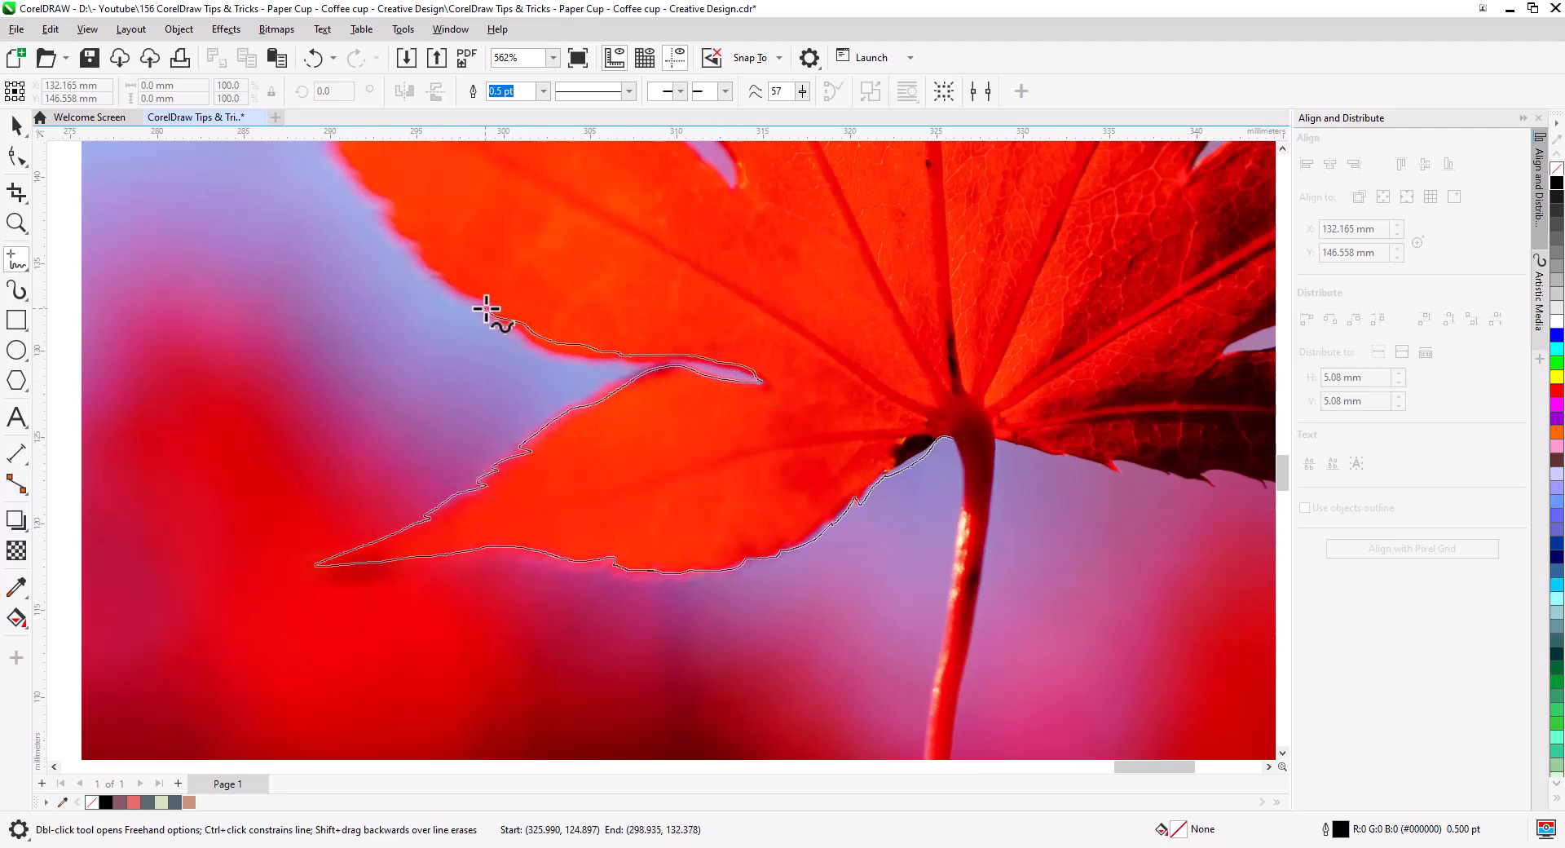
left_click_drag(425, 260, 414, 241)
scroll(810, 464, "up", 2)
scroll(863, 534, "up", 2)
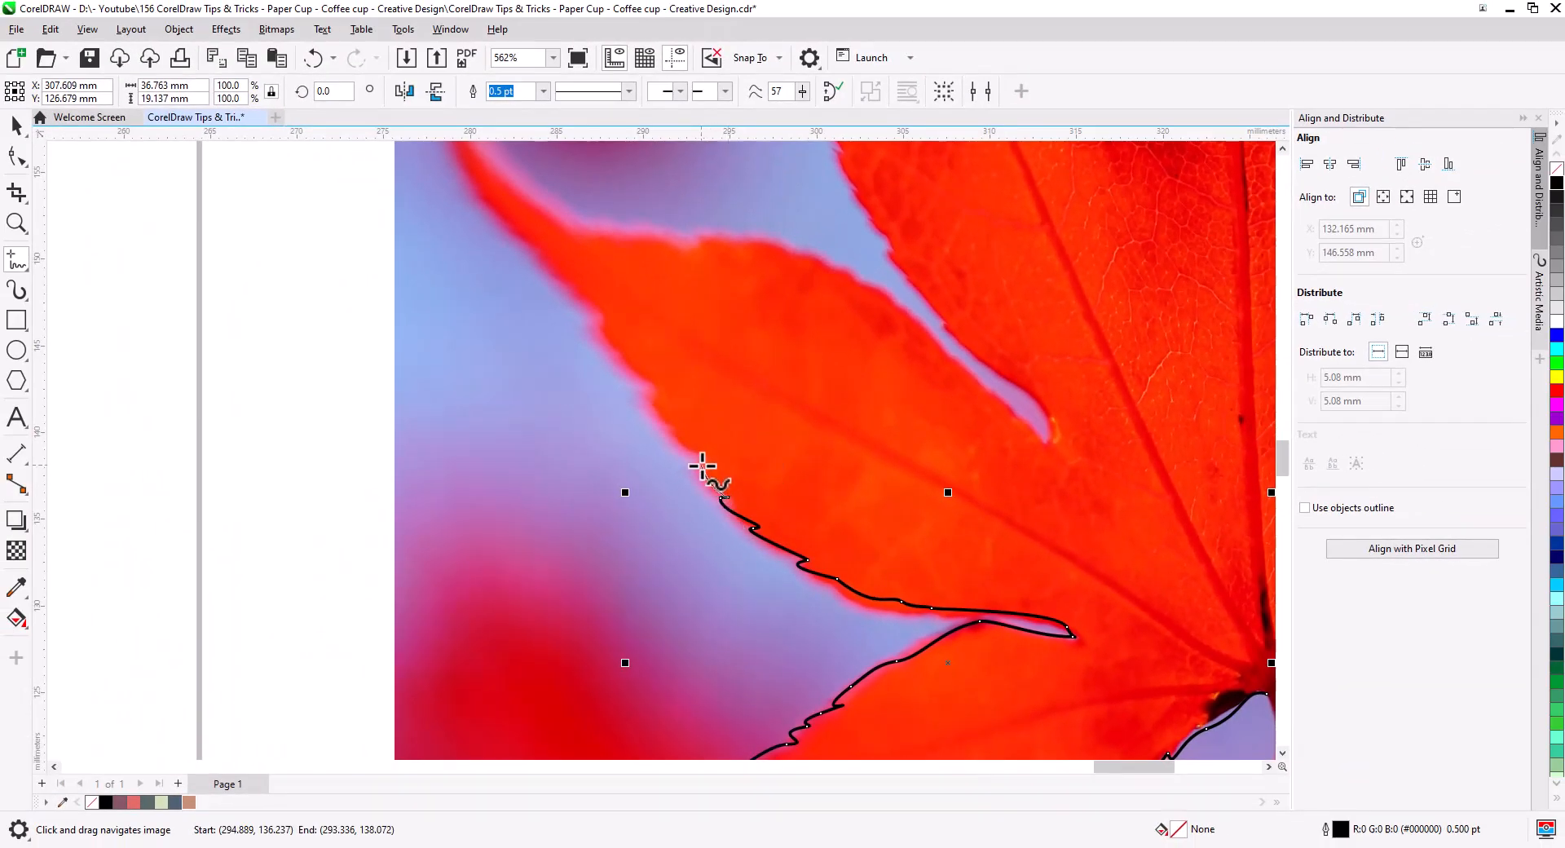
mouse_move(706, 458)
left_mouse_down()
mouse_move(494, 215)
mouse_move(497, 381)
mouse_move(686, 473)
mouse_move(865, 494)
mouse_move(1031, 629)
mouse_move(1035, 602)
mouse_move(938, 489)
mouse_move(877, 366)
left_mouse_up()
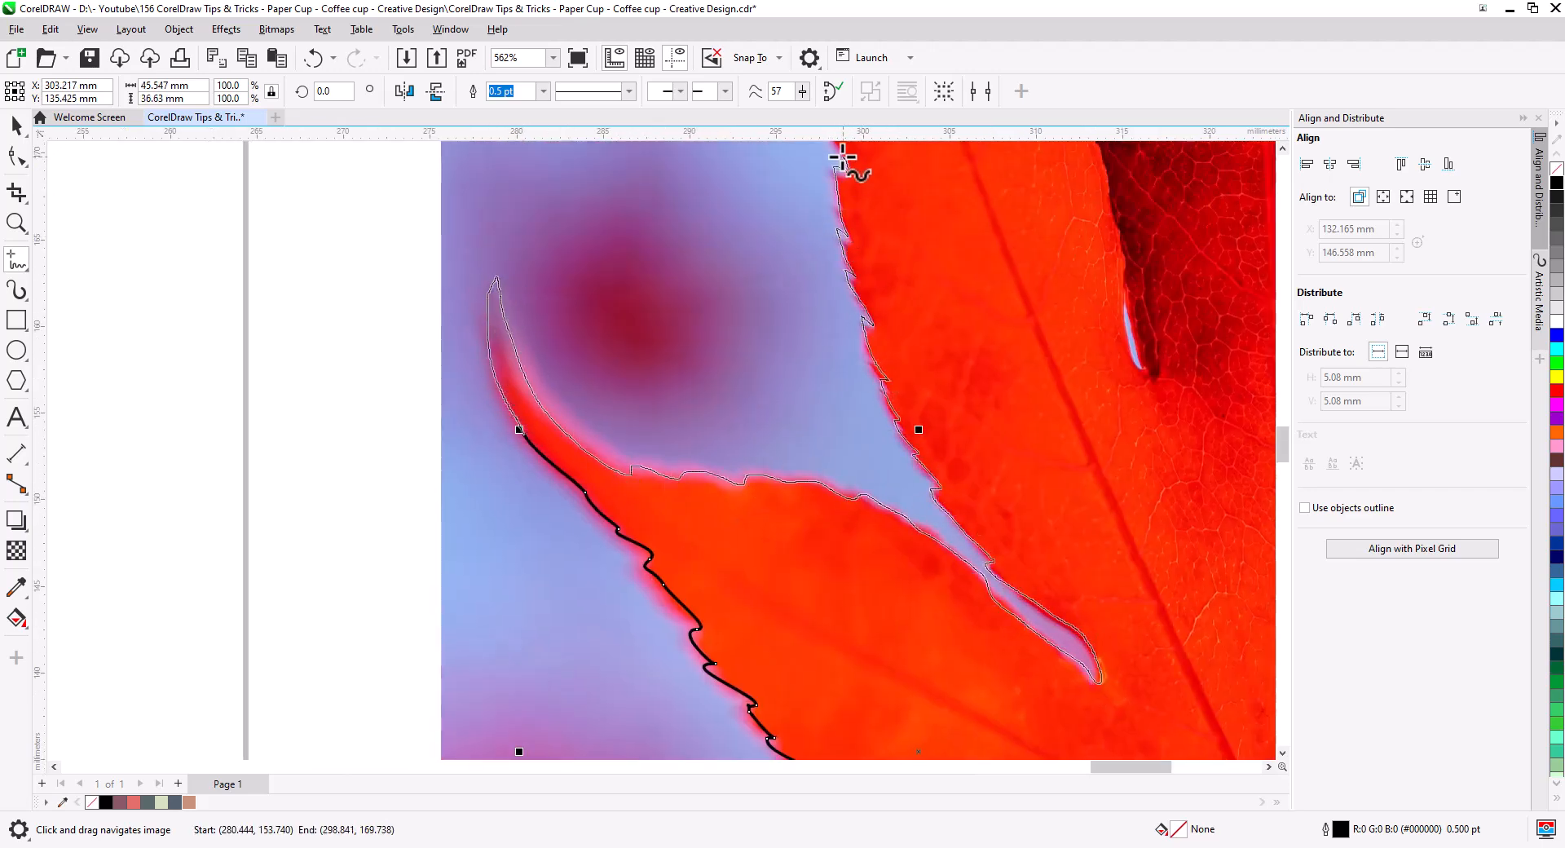
Step: Continue the freehand outline around the upper-left lobe and over the tip of the leaf's central lobe
left_click_drag(848, 169, 848, 168)
left_click_drag(946, 180, 873, 692)
scroll(873, 692, "down", 2)
mouse_move(769, 673)
left_mouse_down()
mouse_move(750, 577)
mouse_move(770, 285)
left_mouse_up()
mouse_move(771, 292)
left_mouse_down()
mouse_move(689, 468)
mouse_move(769, 302)
left_mouse_up()
left_click_drag(781, 628, 843, 739)
mouse_move(849, 744)
left_mouse_down()
mouse_move(724, 474)
mouse_move(746, 573)
mouse_move(687, 273)
mouse_move(702, 153)
left_mouse_up()
left_click_drag(746, 215, 705, 617)
left_click_drag(661, 553, 700, 438)
left_click_drag(751, 253, 747, 205)
left_click_drag(748, 205, 675, 547)
mouse_move(675, 547)
left_mouse_down()
mouse_move(682, 501)
mouse_move(709, 498)
left_mouse_up()
left_click_drag(742, 655, 762, 711)
left_click_drag(762, 711, 511, 284)
left_click_drag(510, 283, 518, 299)
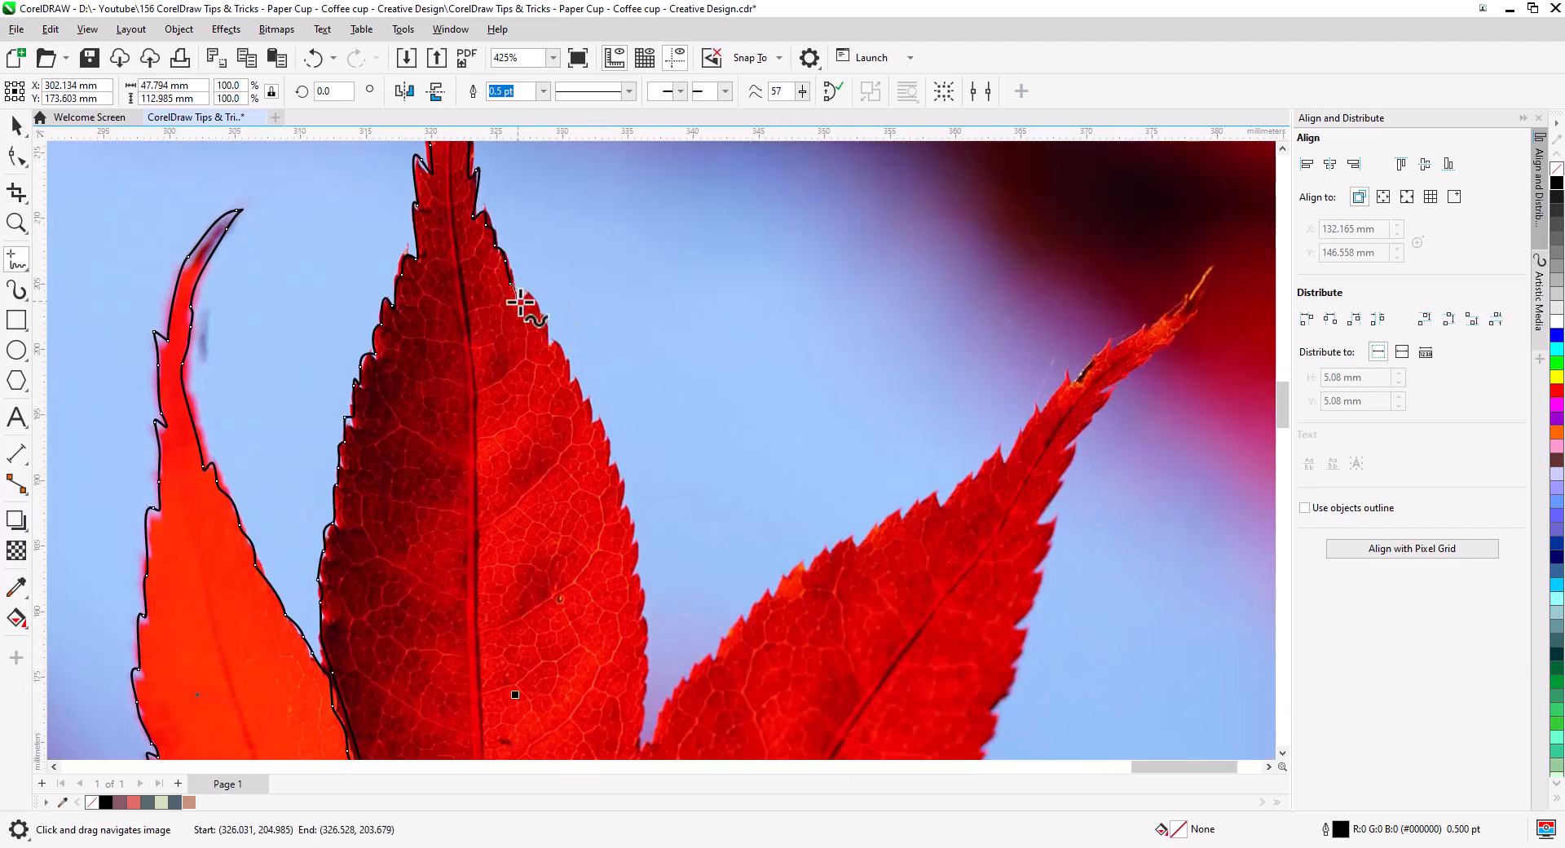
Step: Extend the freehand outline down the central lobe's right edge and around the upper-right lobe
scroll(640, 750, "down", 5)
mouse_move(627, 326)
left_mouse_down()
mouse_move(597, 446)
mouse_move(634, 341)
left_mouse_up()
left_click_drag(706, 239, 768, 188)
mouse_move(314, 566)
left_mouse_down()
mouse_move(432, 513)
mouse_move(596, 367)
left_mouse_up()
left_click_drag(743, 255, 626, 408)
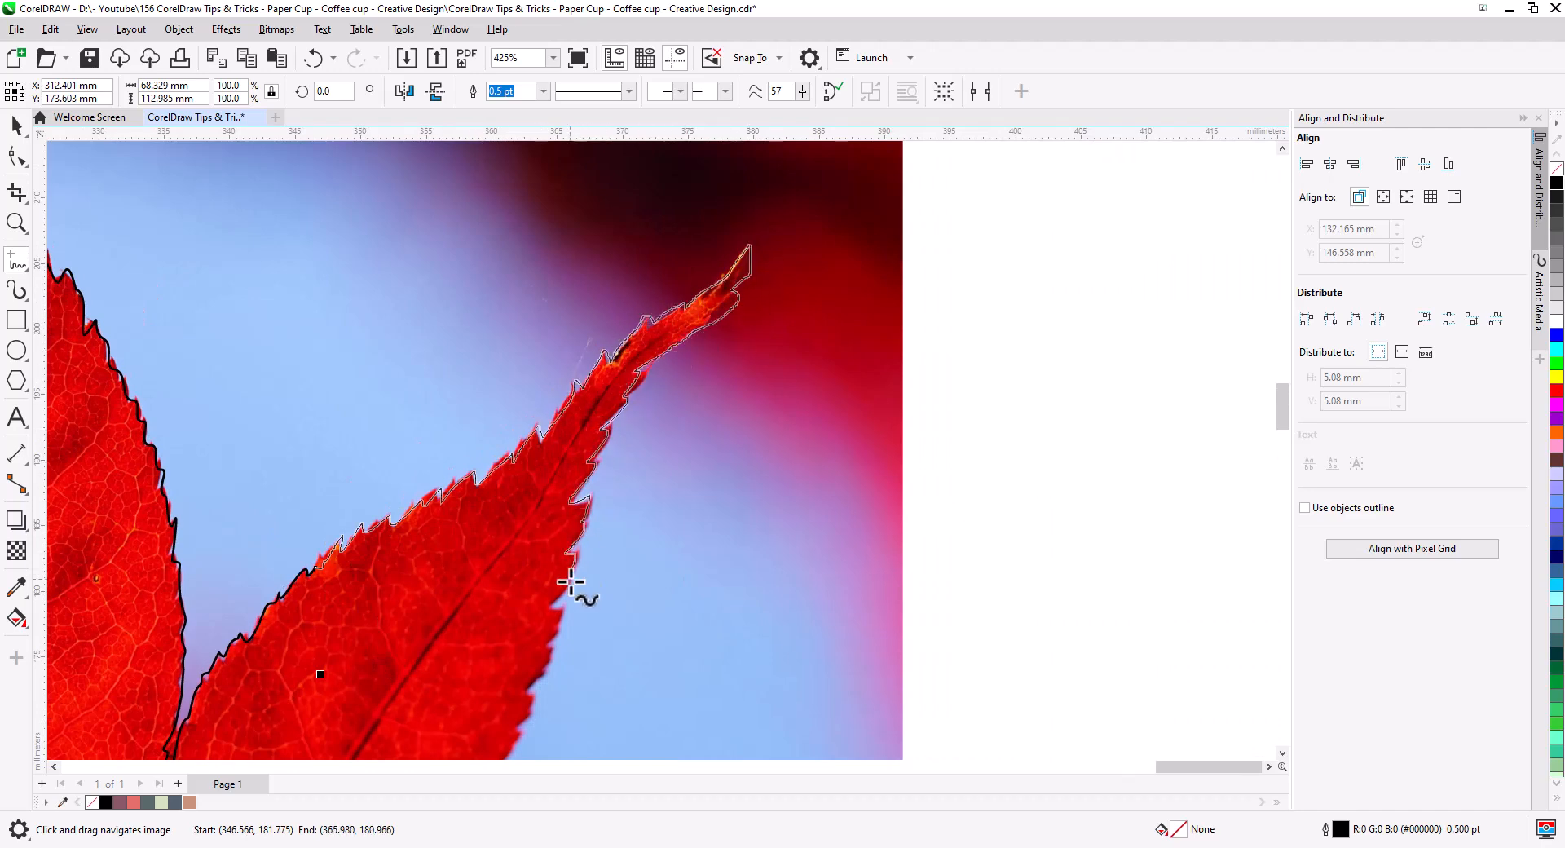
Step: Trace the leaf's middle-right and lower-right lobes freehand, following their serrated edges
scroll(571, 571, "down", 6)
scroll(572, 571, "left", 3)
mouse_move(873, 241)
left_mouse_down()
mouse_move(712, 346)
mouse_move(612, 484)
mouse_move(466, 637)
mouse_move(668, 462)
mouse_move(990, 409)
mouse_move(1073, 338)
mouse_move(1094, 349)
mouse_move(1070, 390)
mouse_move(968, 452)
left_mouse_up()
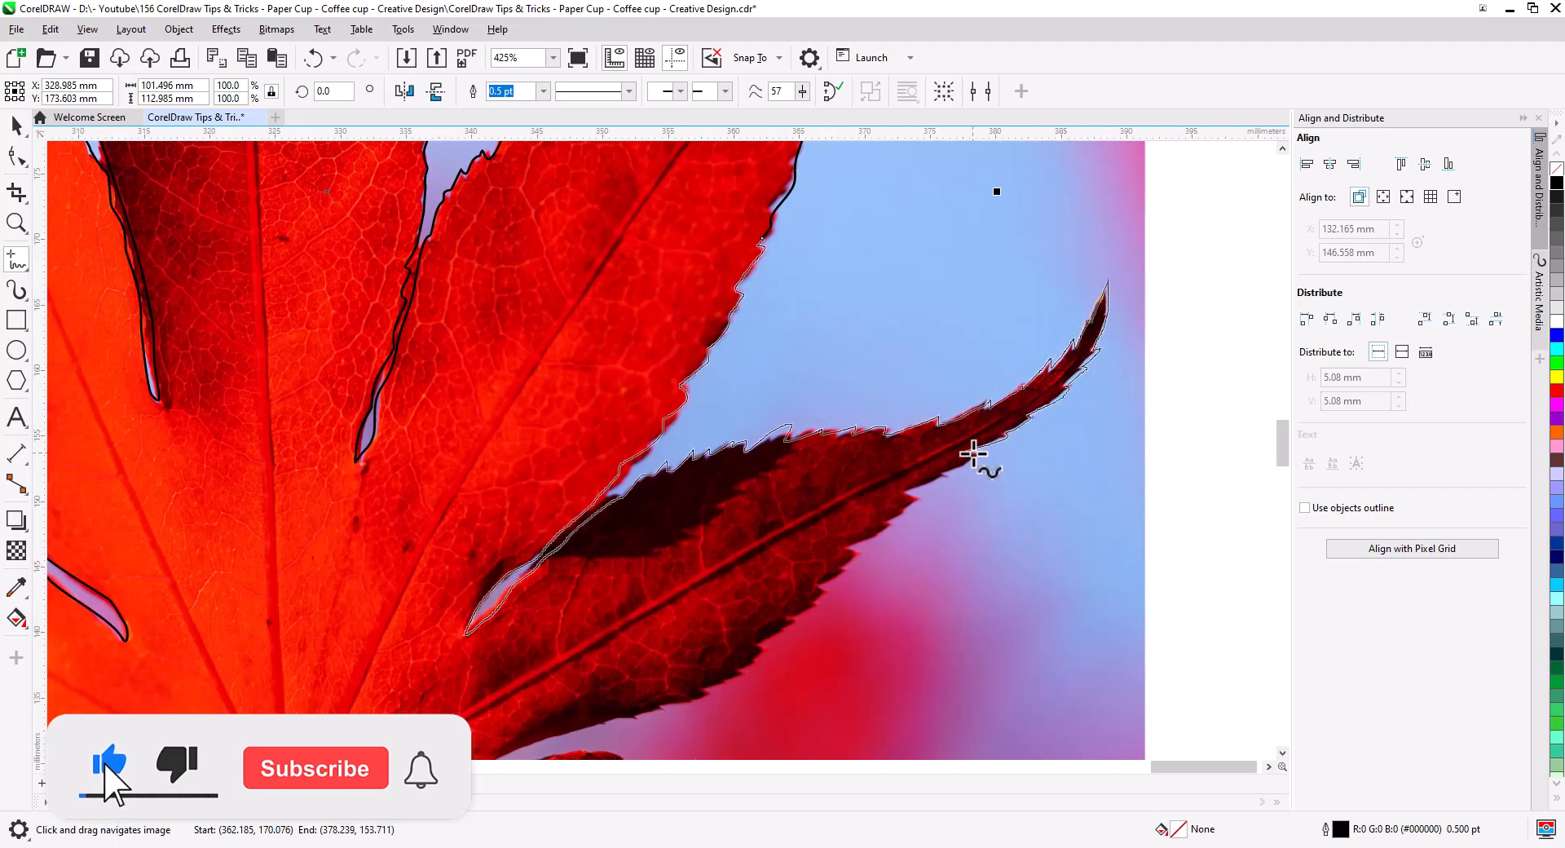
scroll(831, 318, "down", 4)
scroll(831, 317, "right", 2)
mouse_move(831, 318)
left_mouse_down()
mouse_move(774, 291)
mouse_move(630, 424)
mouse_move(426, 494)
mouse_move(563, 489)
mouse_move(826, 560)
mouse_move(536, 594)
mouse_move(427, 594)
left_mouse_up()
Step: Trace the lower-right lobe's bottom edge back to the leaf's base and outline the upper part of the stem freehand
scroll(426, 594, "down", 5)
scroll(426, 594, "left", 3)
left_click_drag(648, 207, 632, 276)
mouse_move(529, 220)
left_mouse_down()
mouse_move(506, 370)
mouse_move(491, 368)
mouse_move(500, 207)
left_mouse_up()
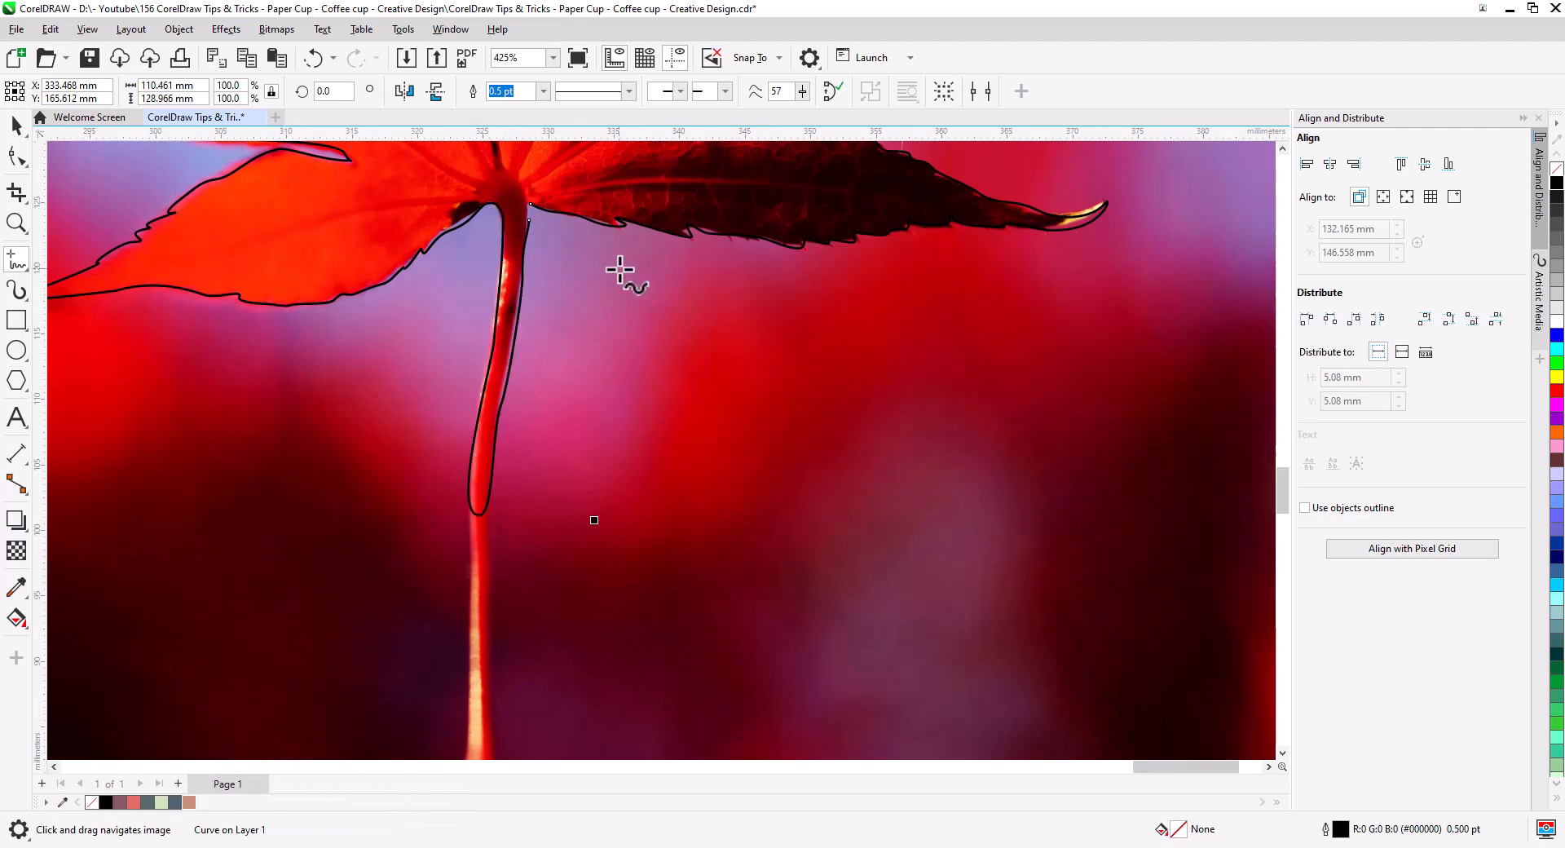
Step: Join the outline's open end nodes at the top of the stem to close the leaf curve
key("F10")
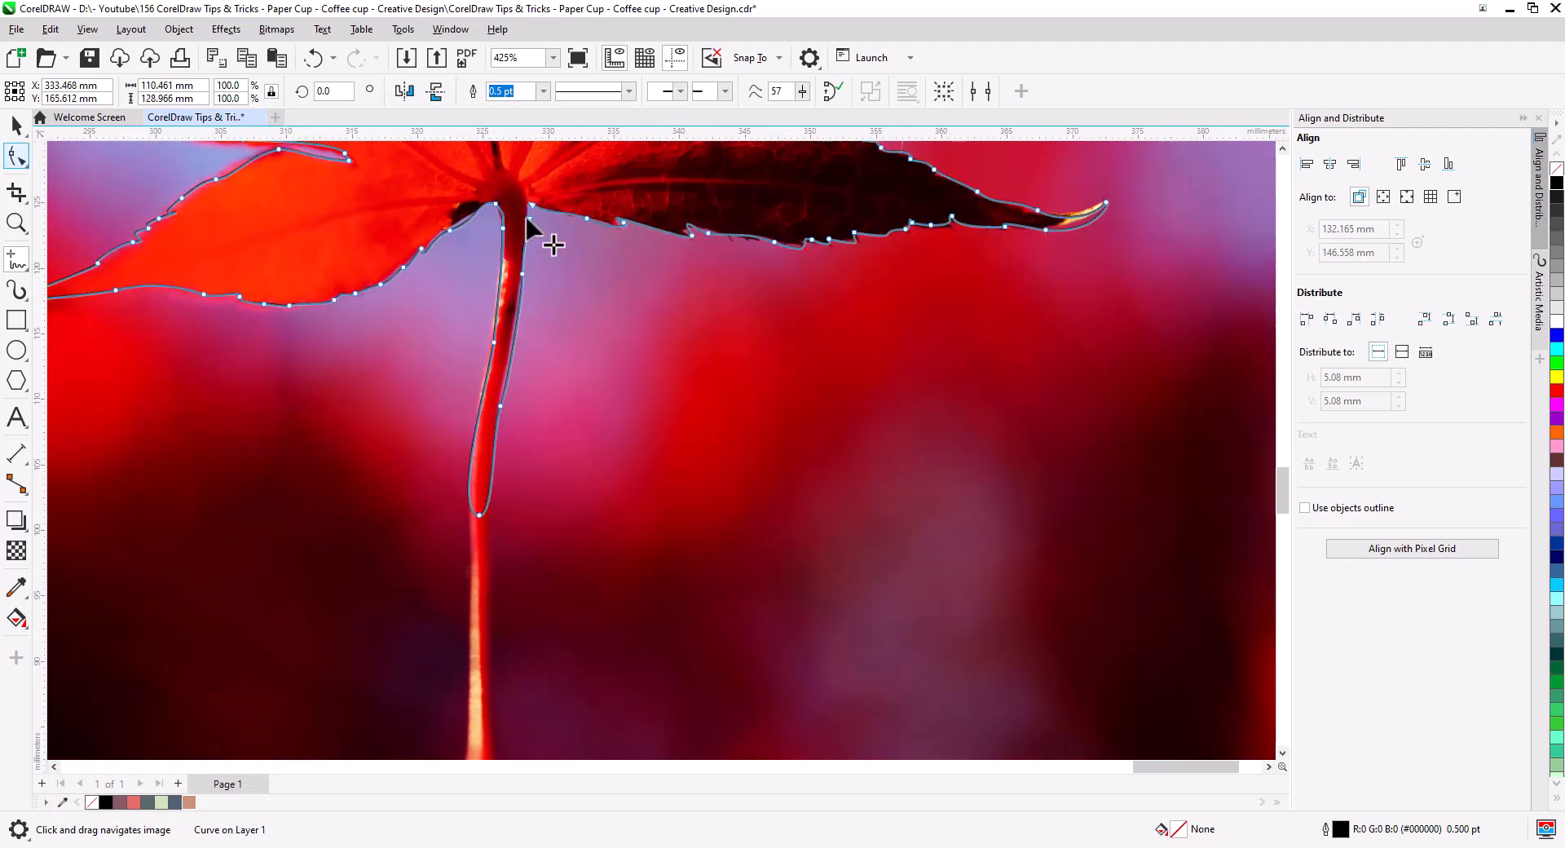
left_click(526, 219)
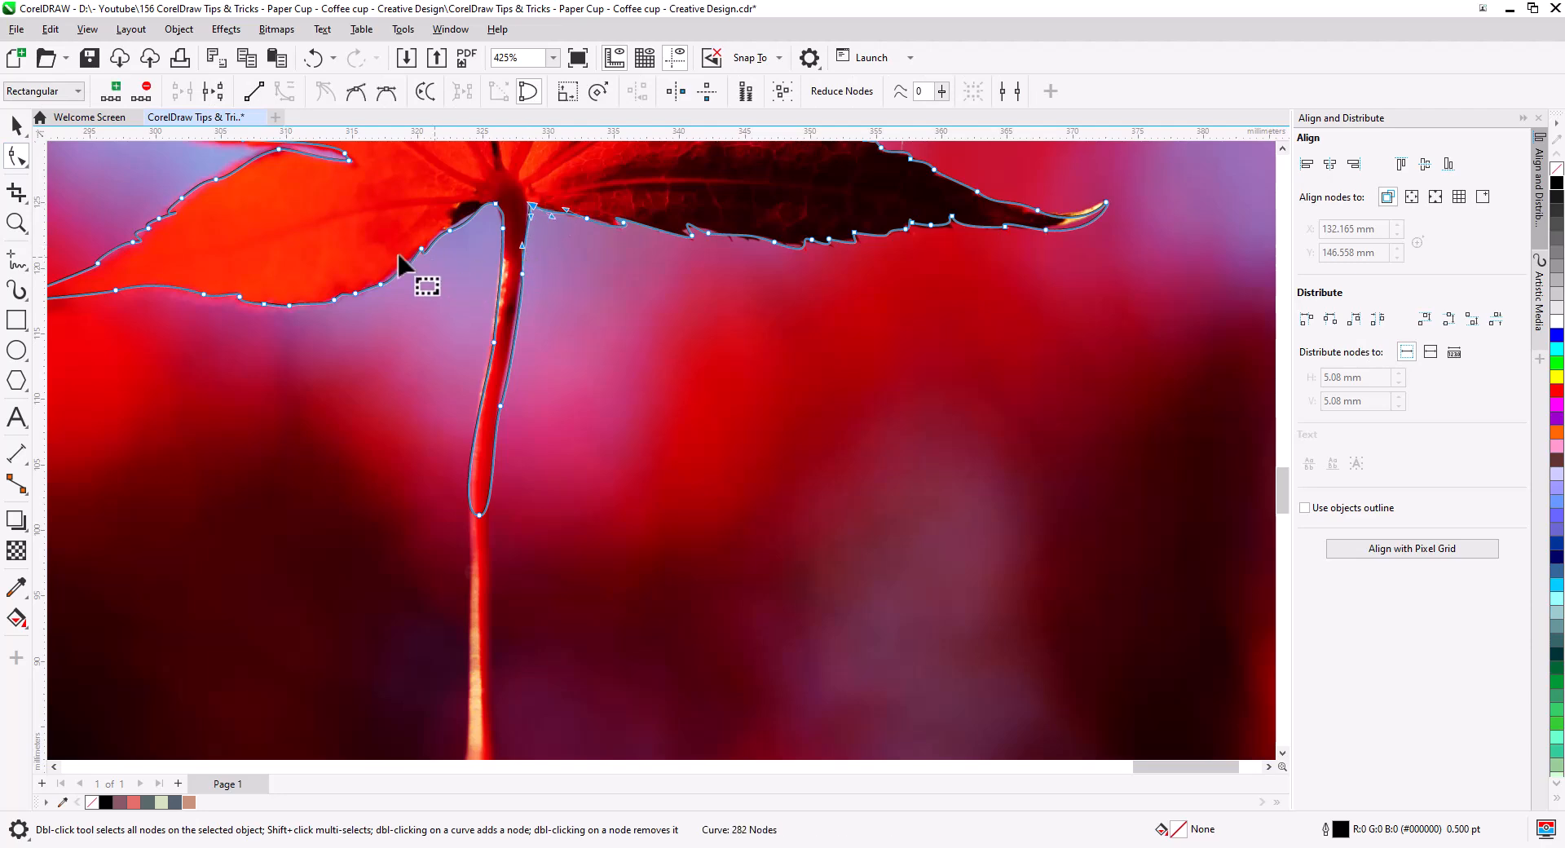
left_click(16, 125)
Step: Fill the closed leaf outline with yellow
scroll(445, 344, "down", 4)
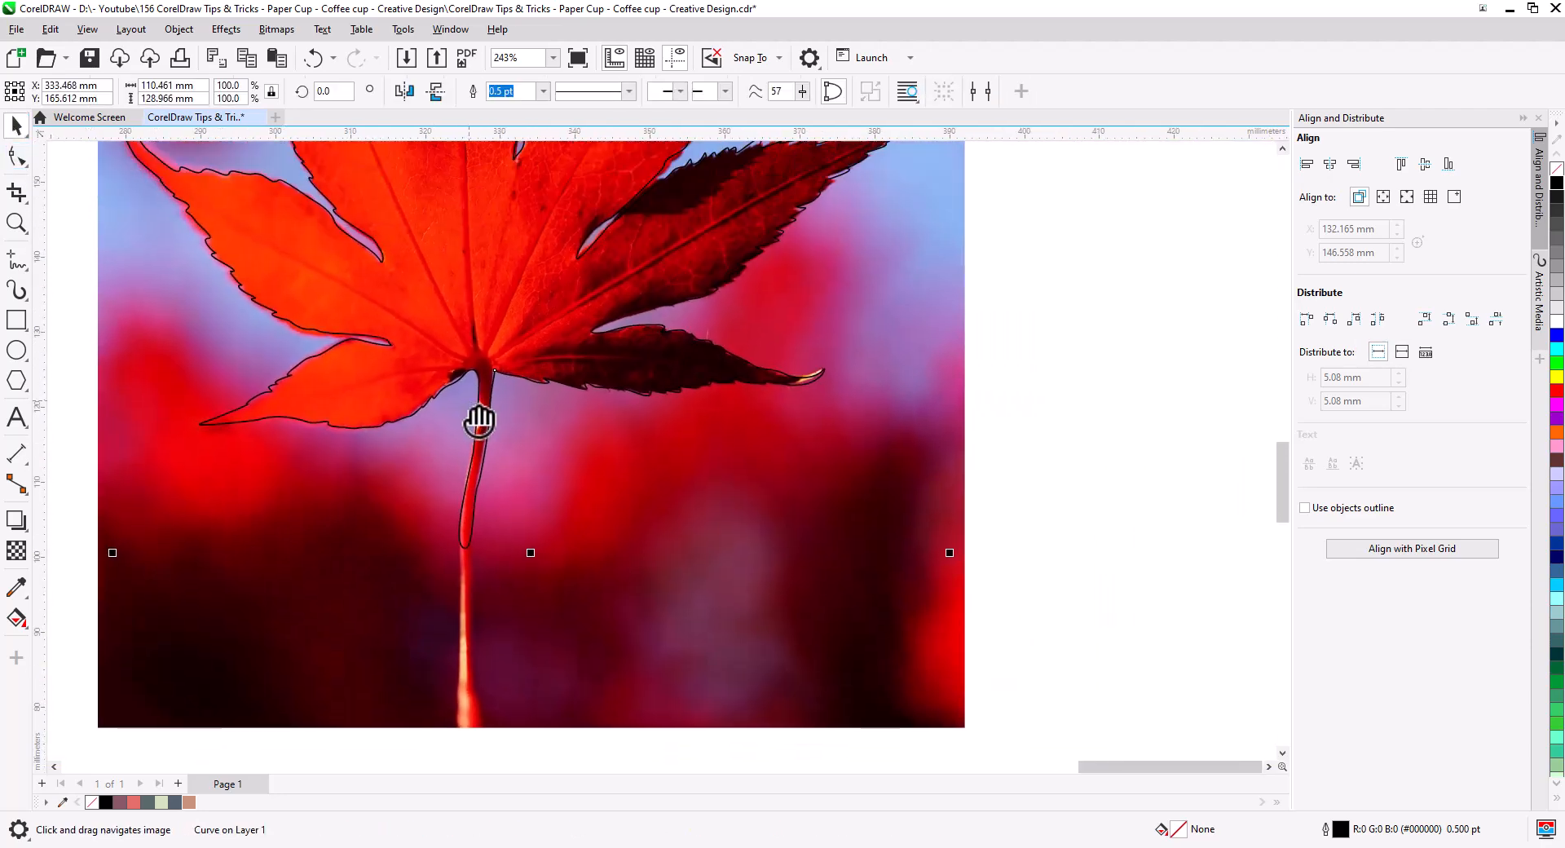
scroll(523, 568, "down", 2)
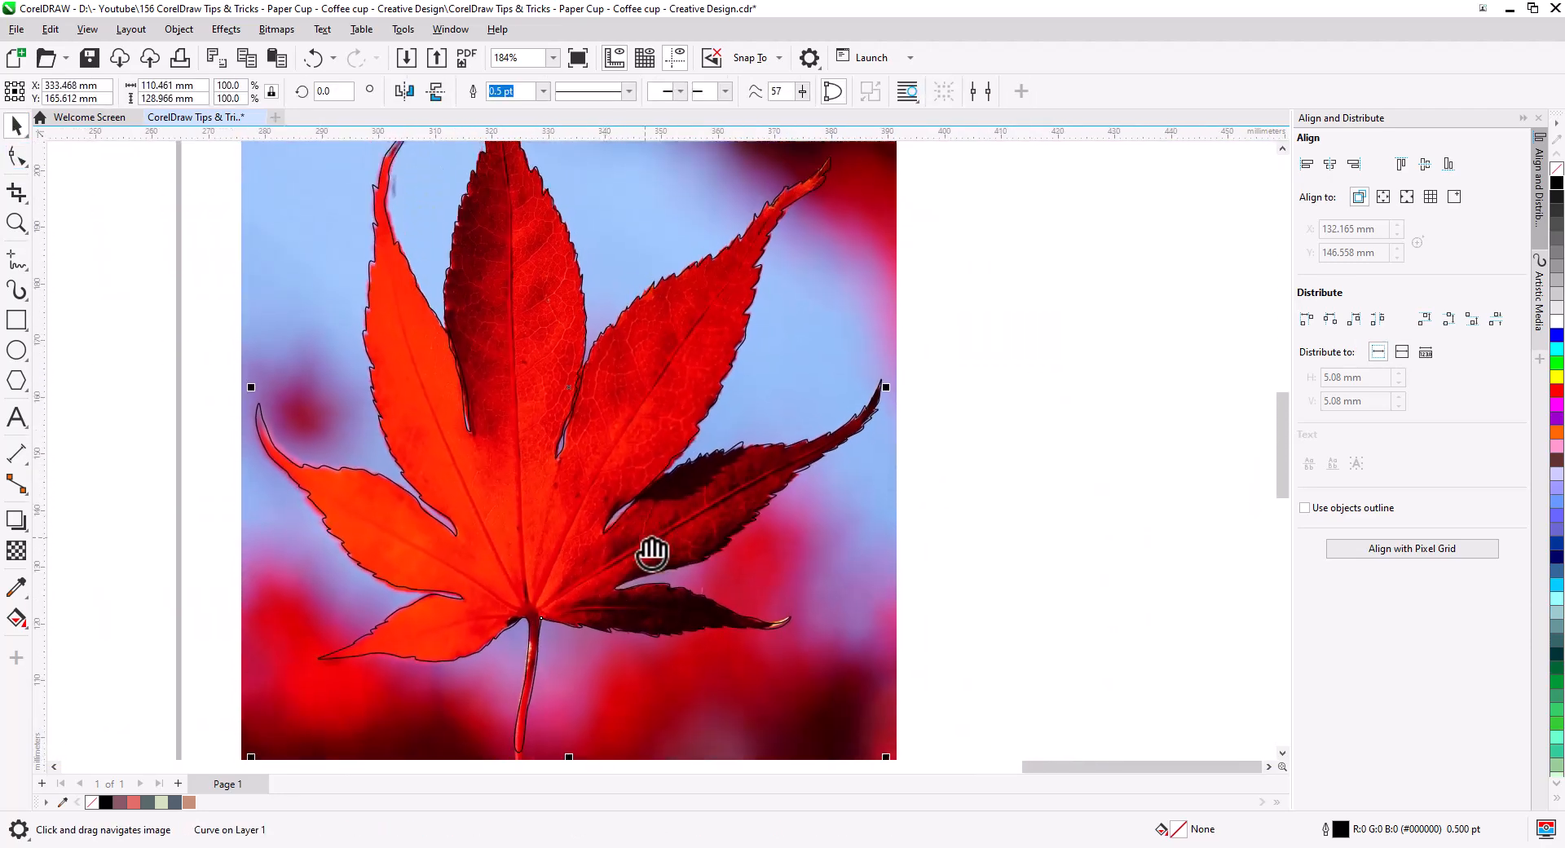
left_click(1556, 377)
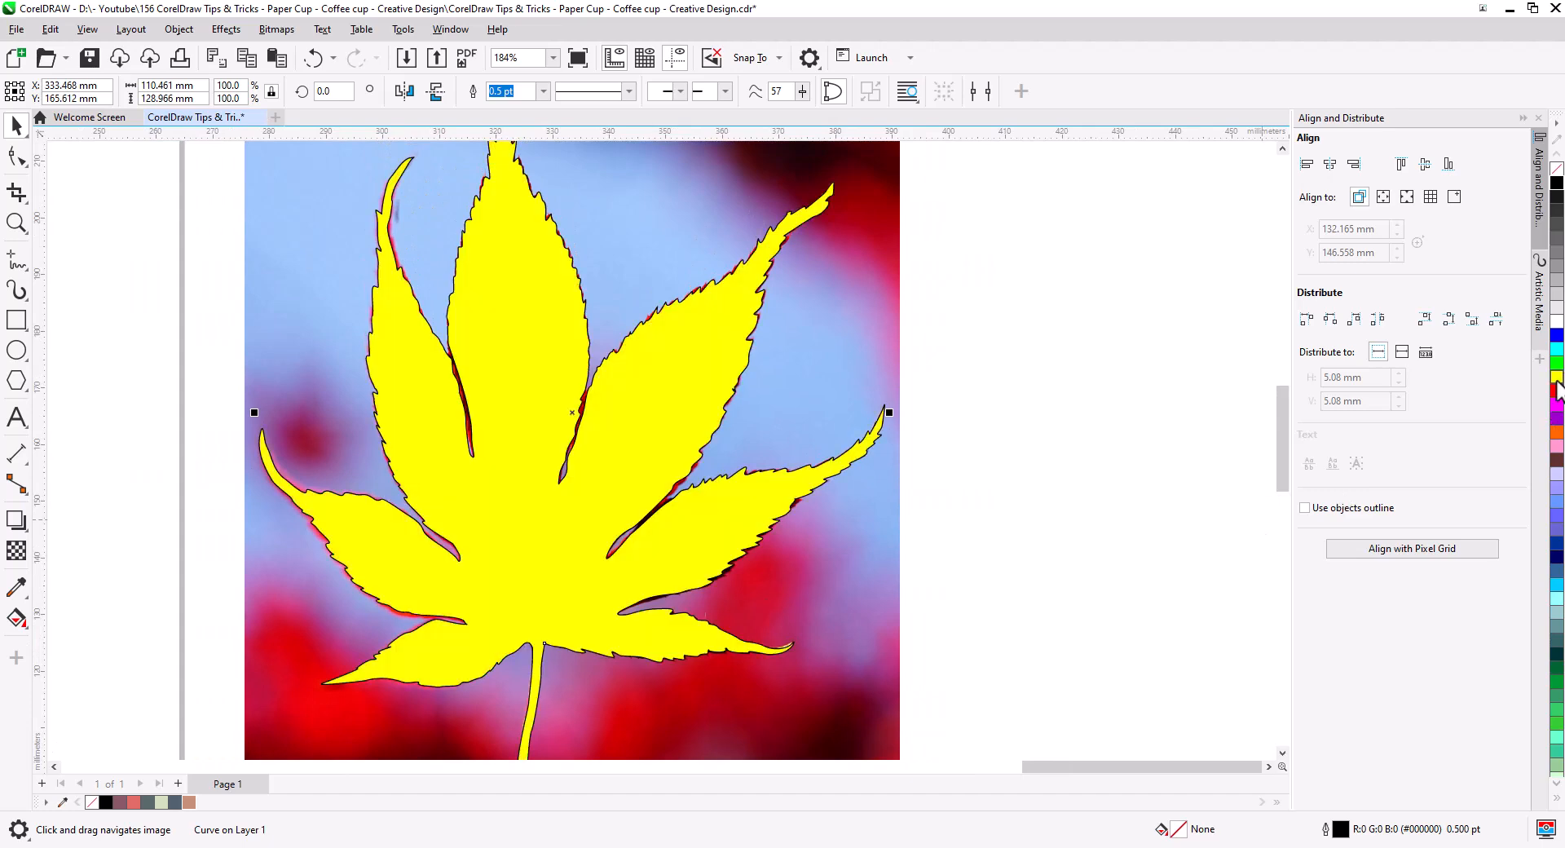
scroll(658, 492, "down", 2)
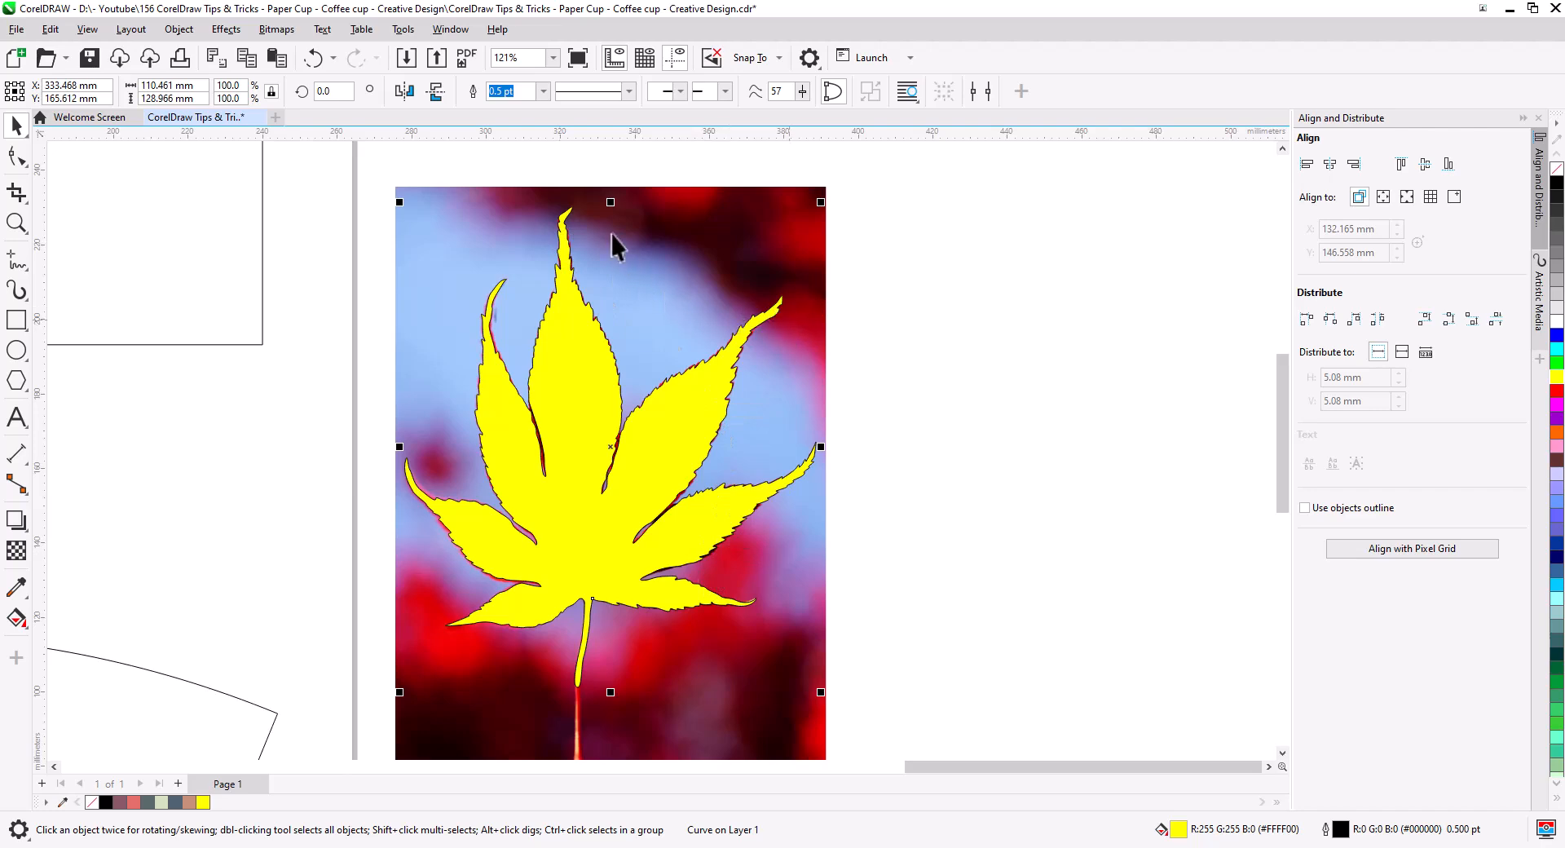
Step: Remove the leaf's yellow fill and add and reshape nodes so the upper-right lobe's tip follows the photo
scroll(568, 207, "up", 5)
left_click_drag(991, 485, 868, 474)
scroll(869, 432, "up", 5)
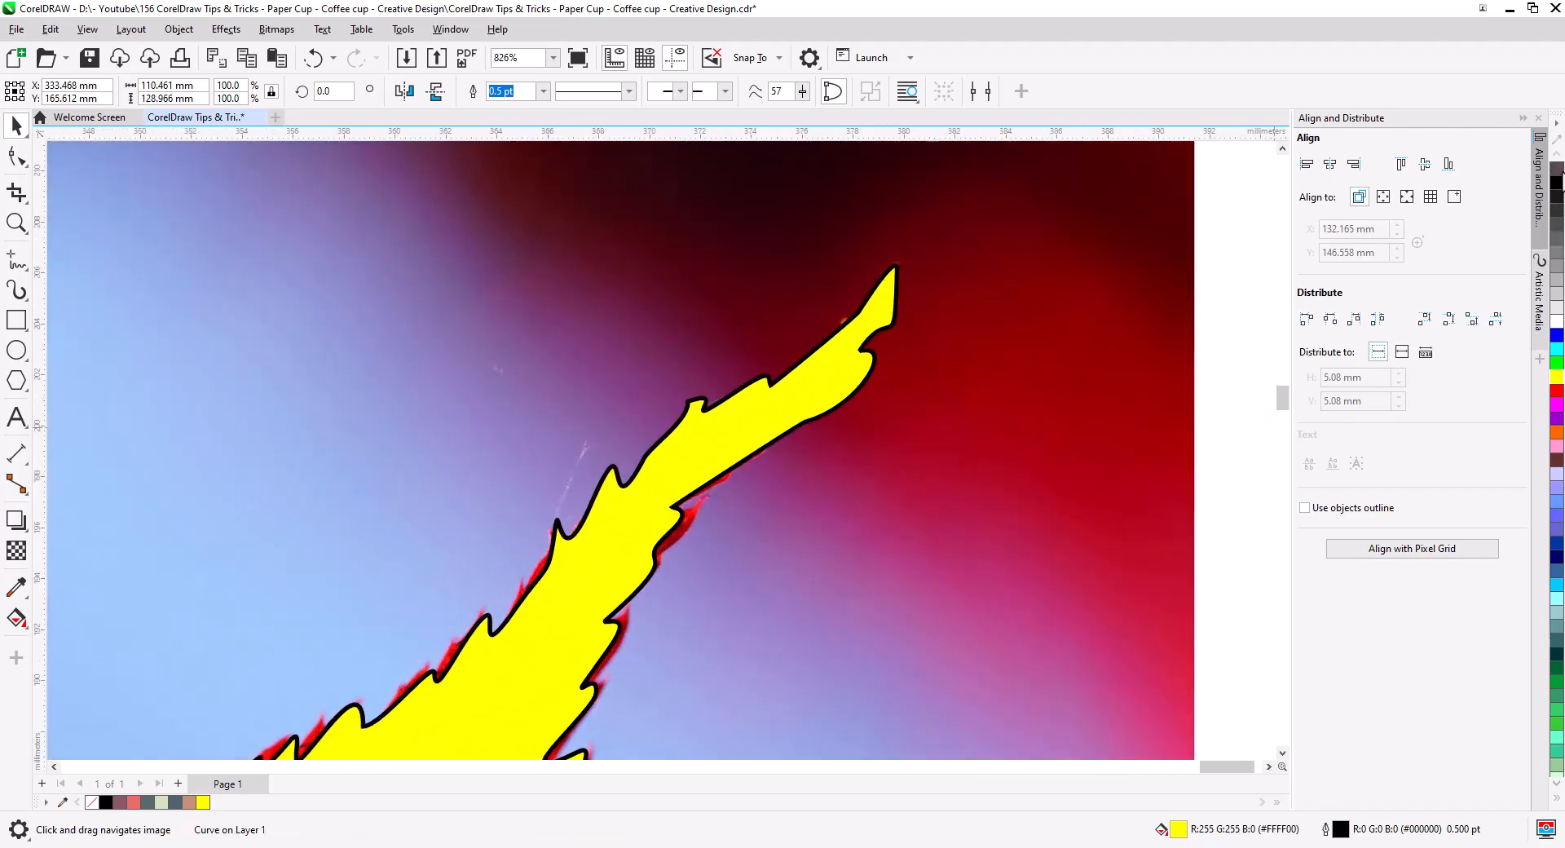
left_click(1558, 170)
key("F10")
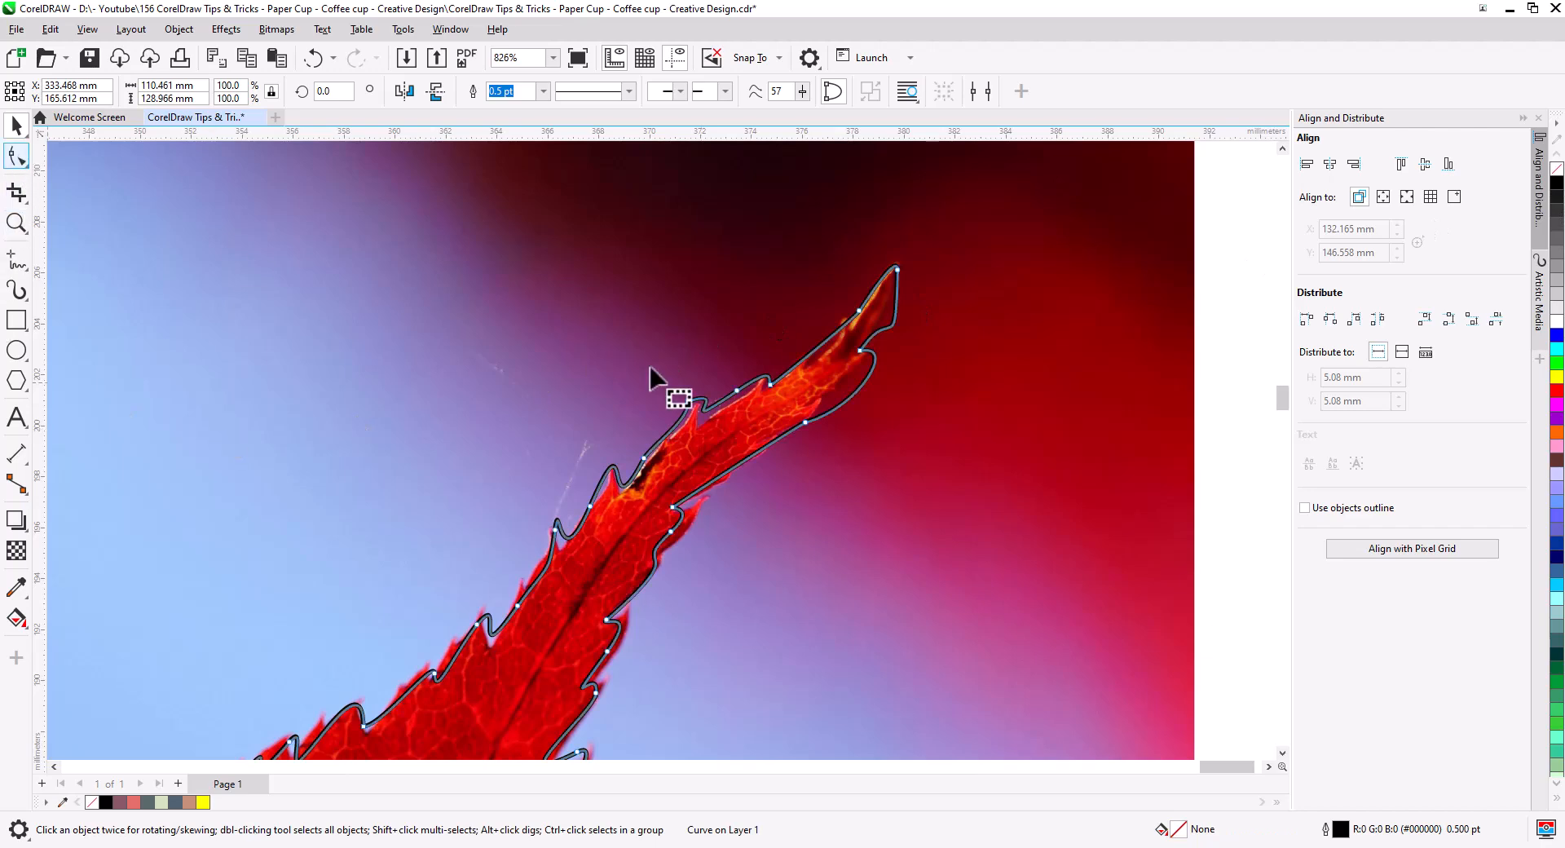
left_click_drag(896, 343, 836, 404)
double_click(715, 480)
double_click(764, 454)
left_click_drag(764, 454, 792, 423)
left_click_drag(911, 285, 889, 257)
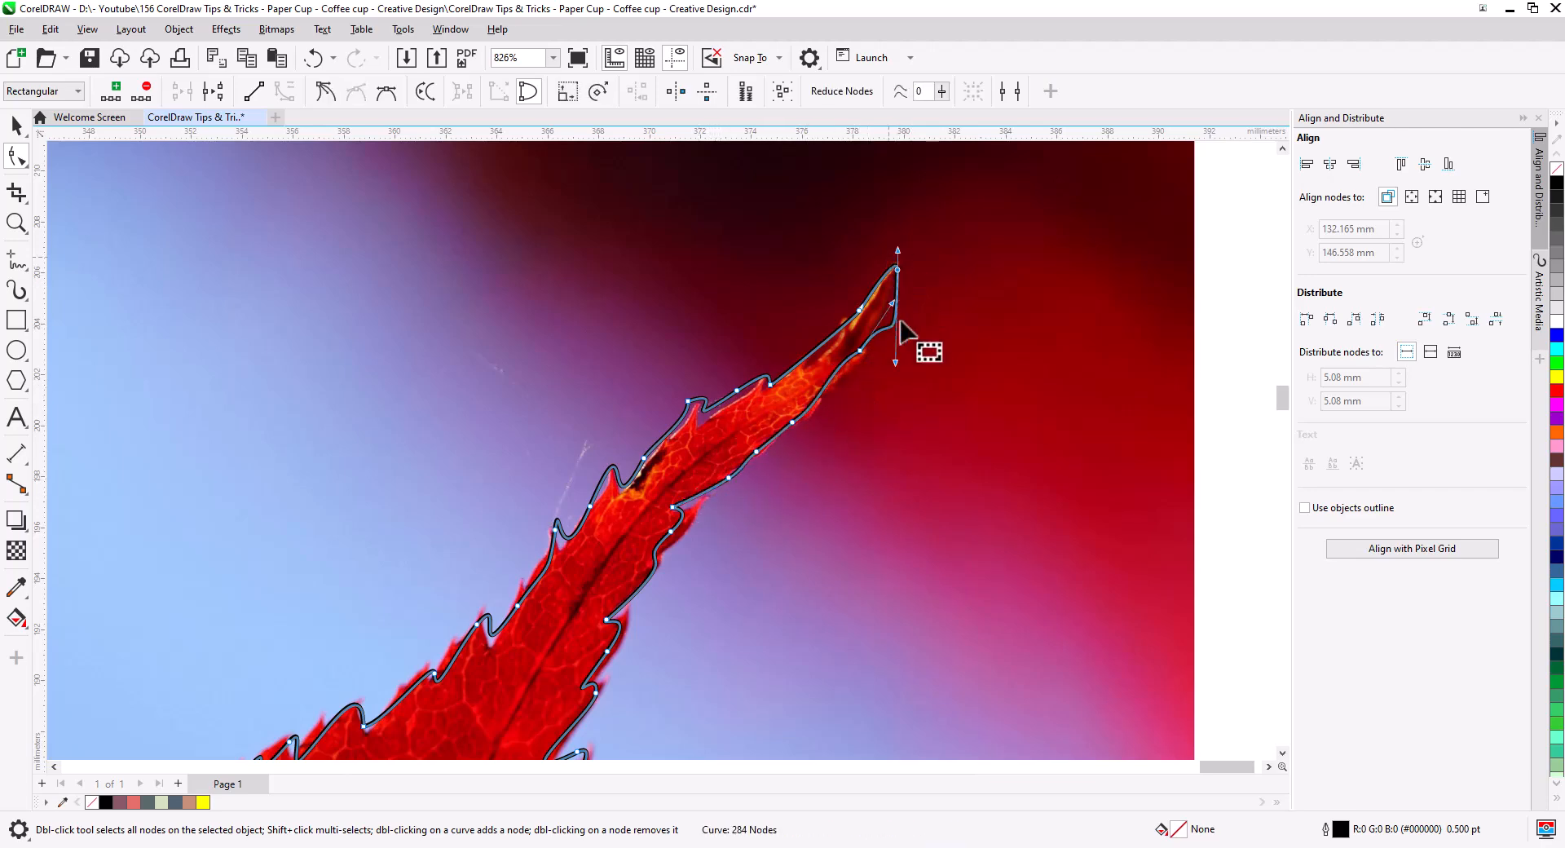
left_click_drag(895, 363, 888, 306)
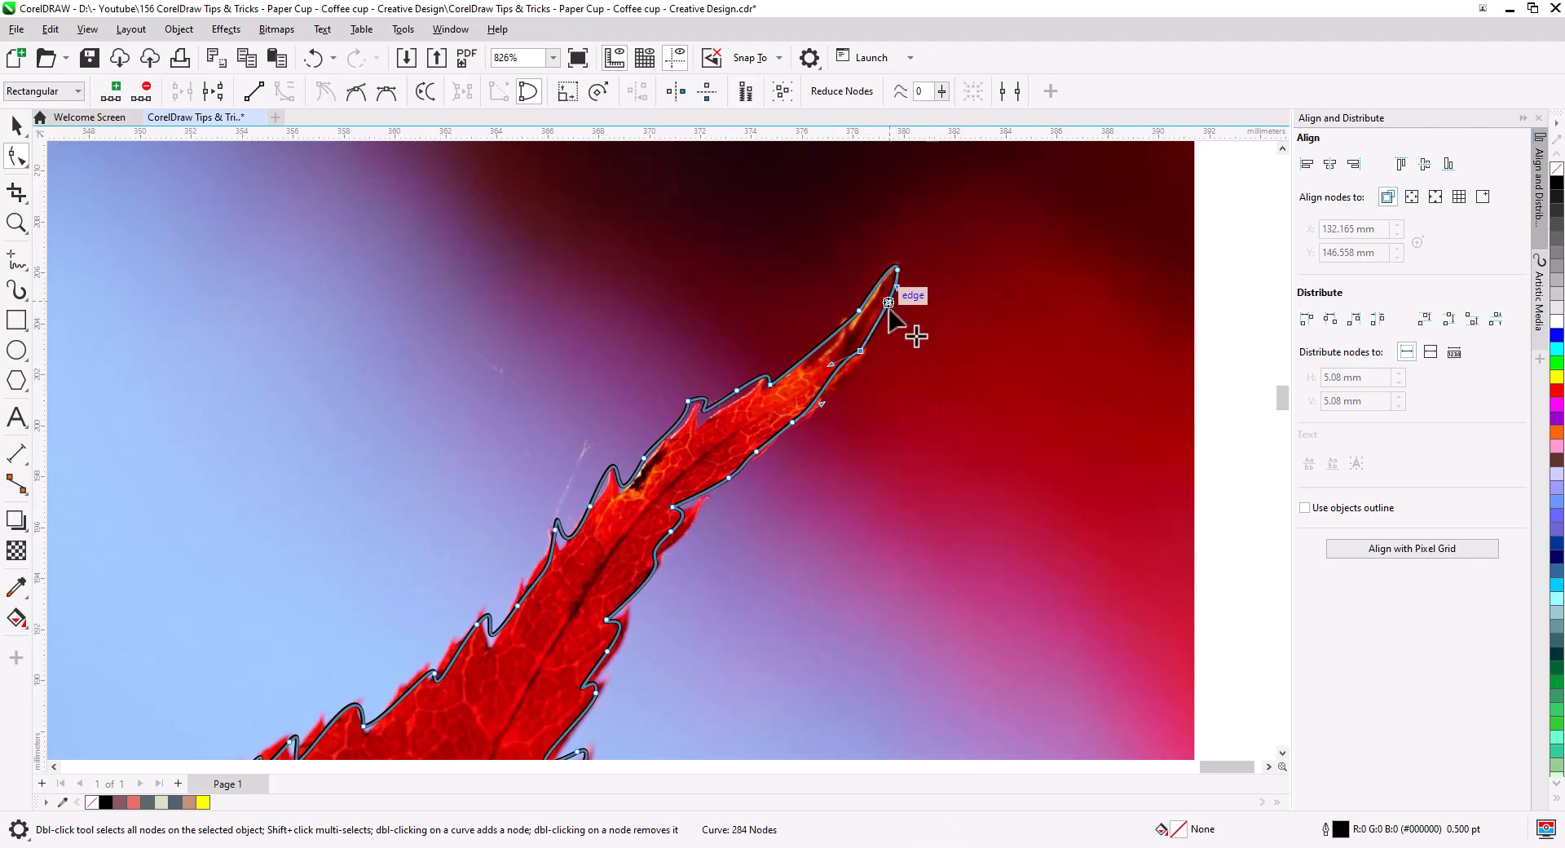
Step: Fill the corrected leaf curve with yellow
scroll(668, 501, "down", 5)
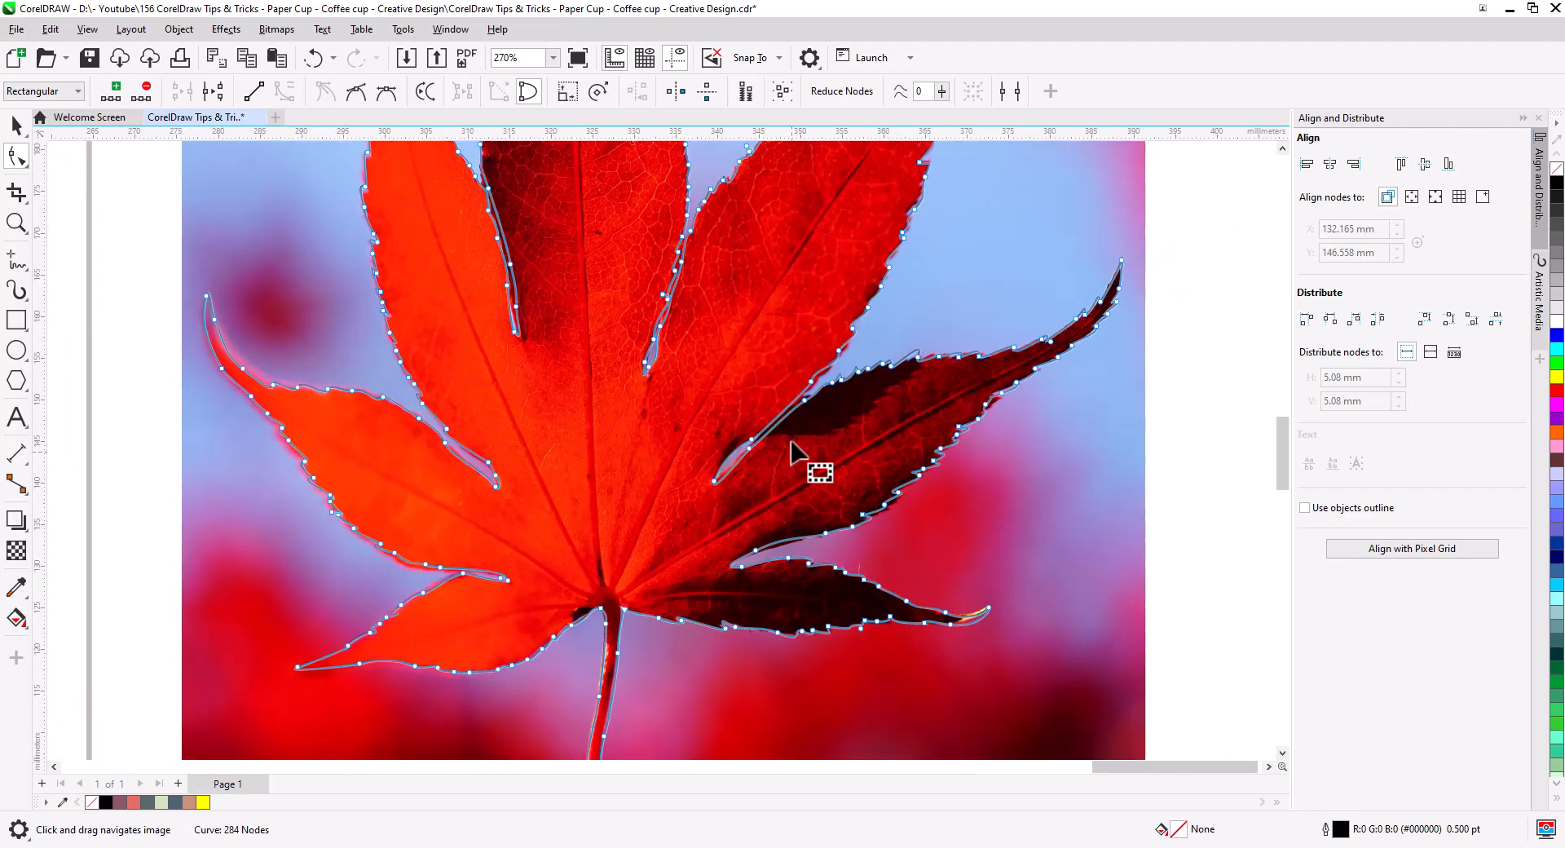
scroll(789, 444, "down", 6)
left_click(17, 125)
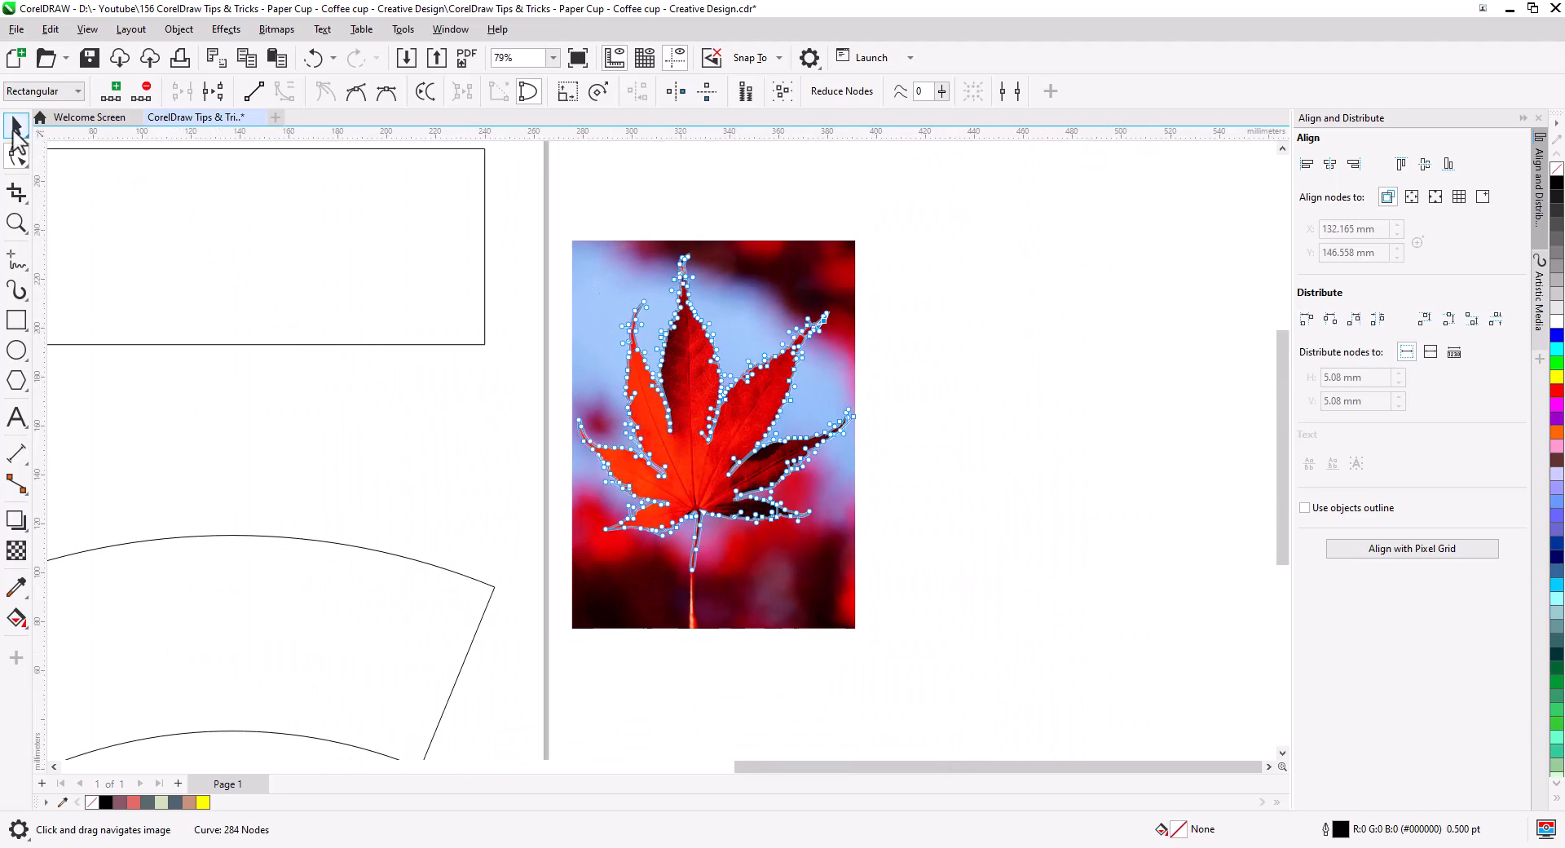
left_click_drag(931, 506, 985, 533)
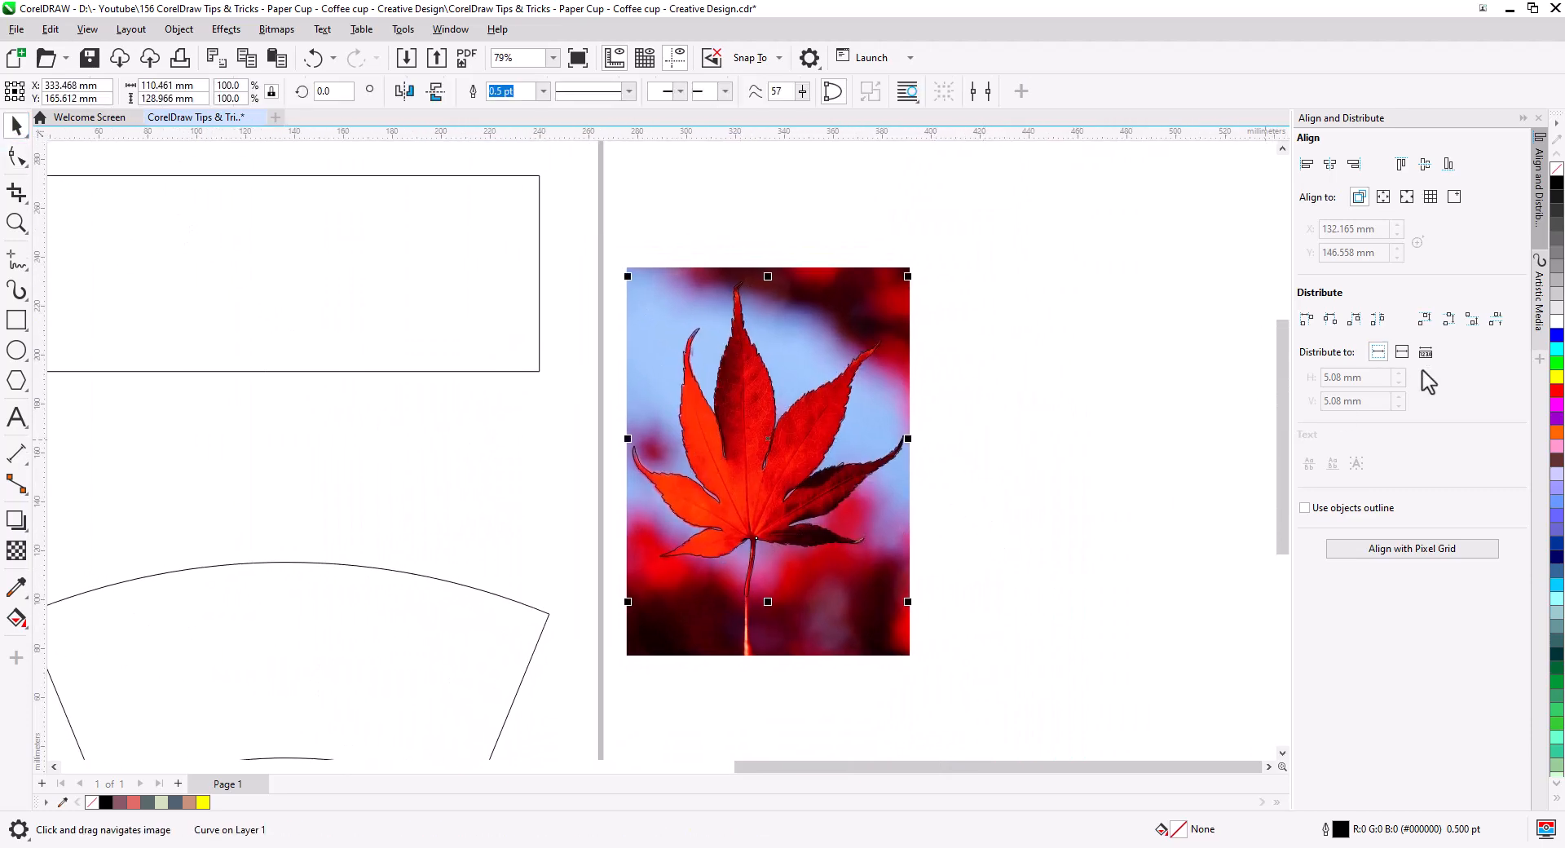
left_click(1556, 377)
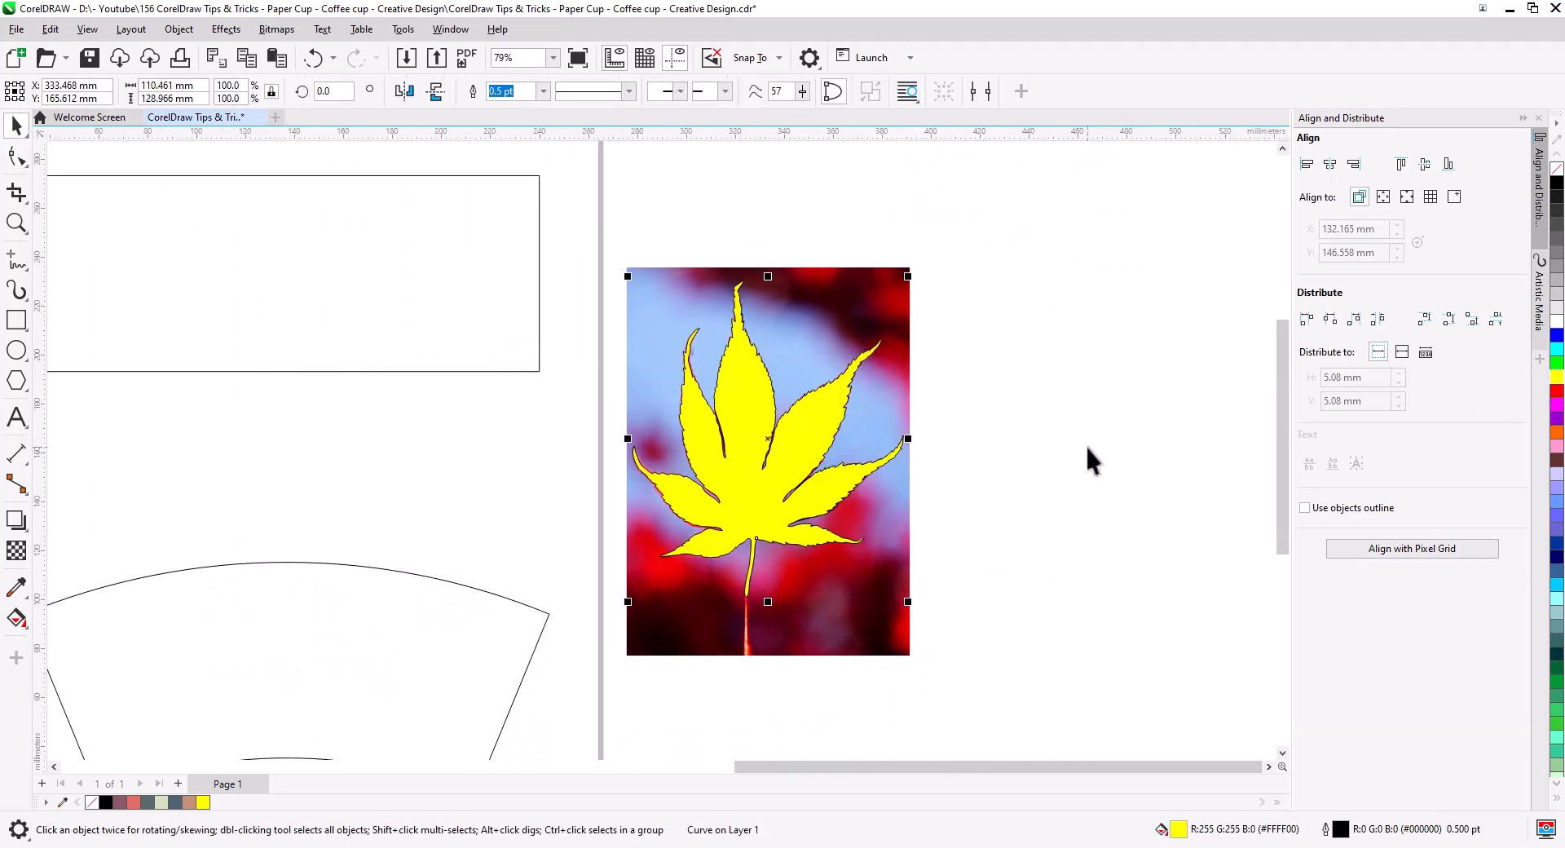
Step: Place a spare copy of the photo and the yellow leaf curve above and to the right of the originals
left_click(903, 320)
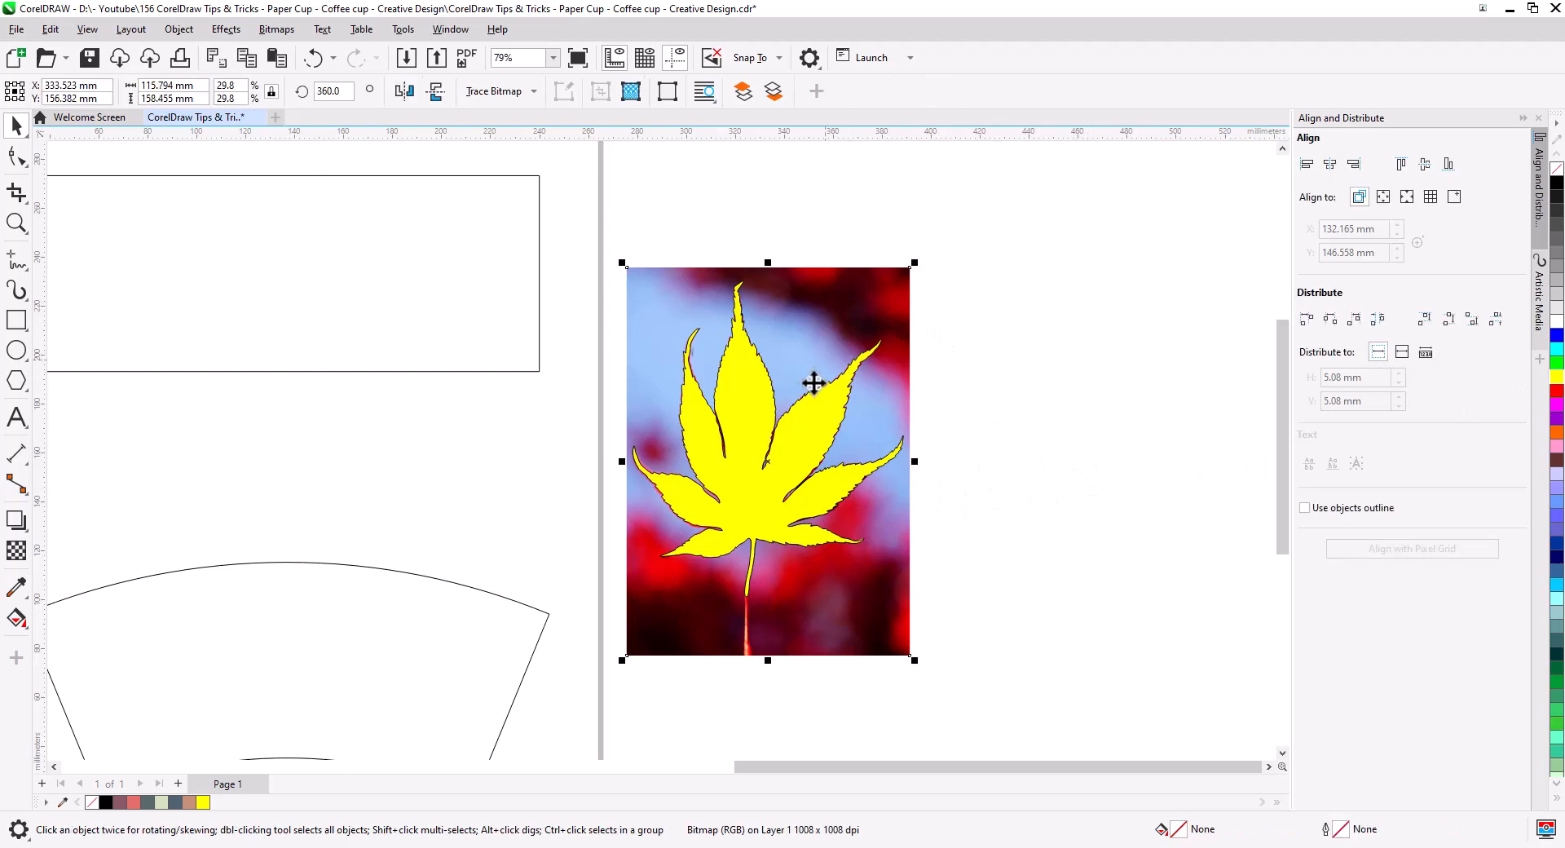
left_click(793, 454, "shift")
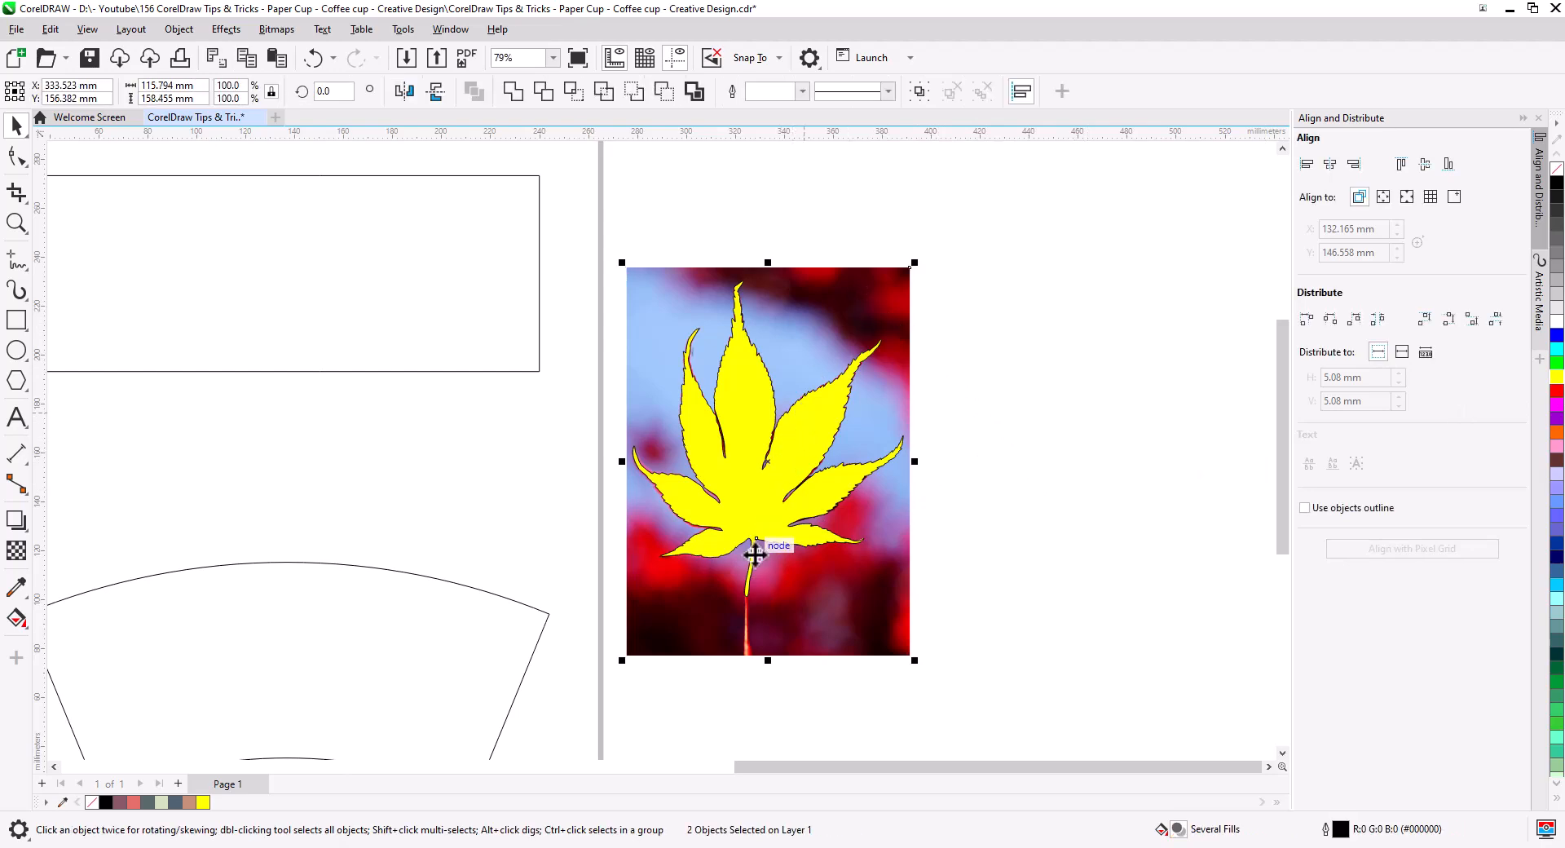
left_click_drag(747, 590, 1077, 176)
left_click(1086, 216)
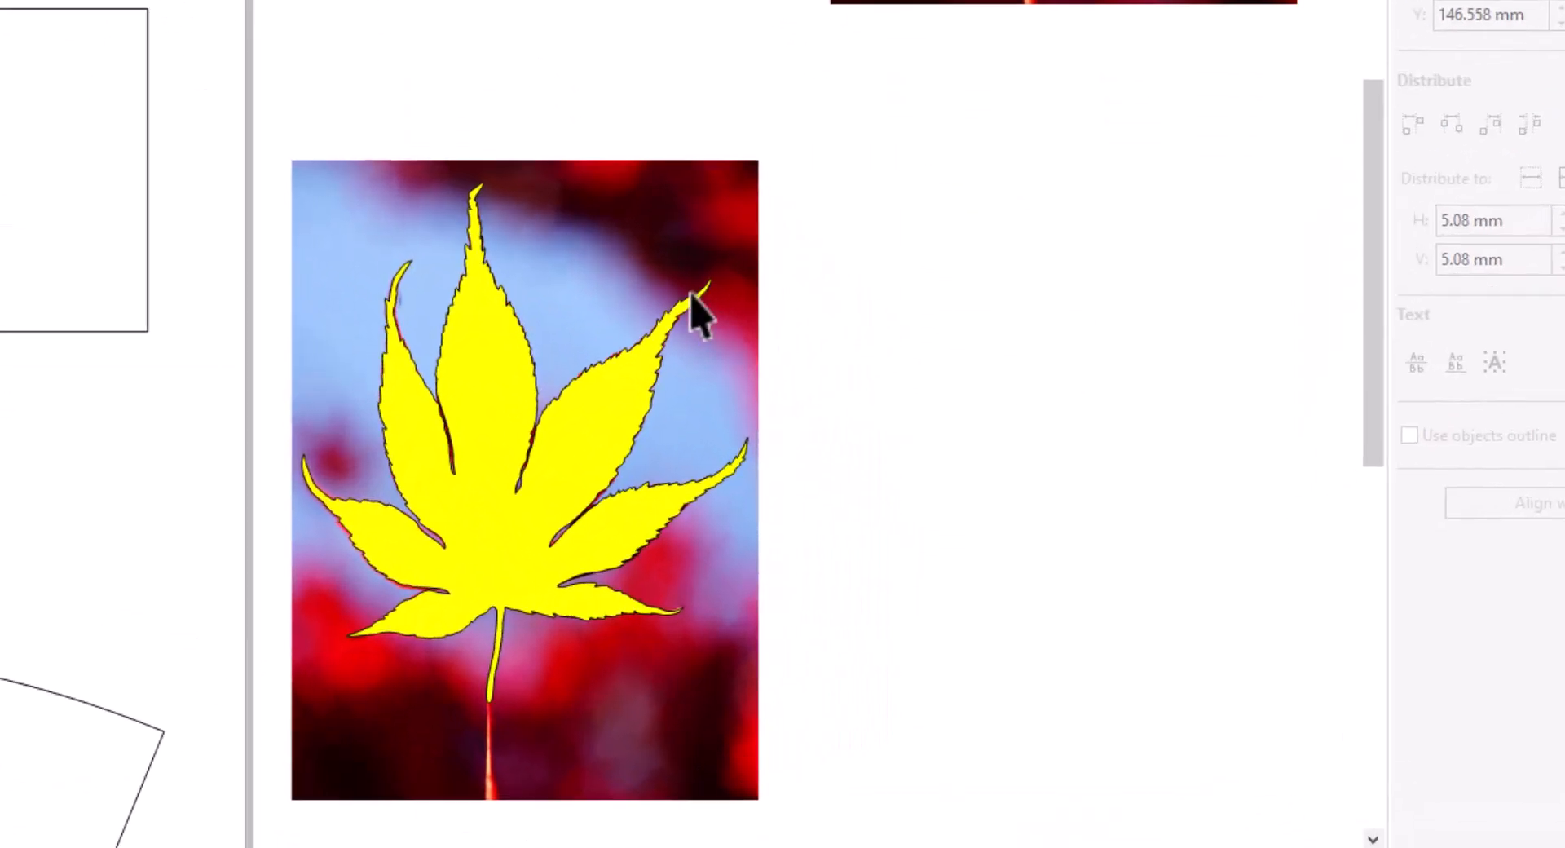
Step: PowerClip the original leaf photo inside the yellow leaf curve
right_click(699, 313)
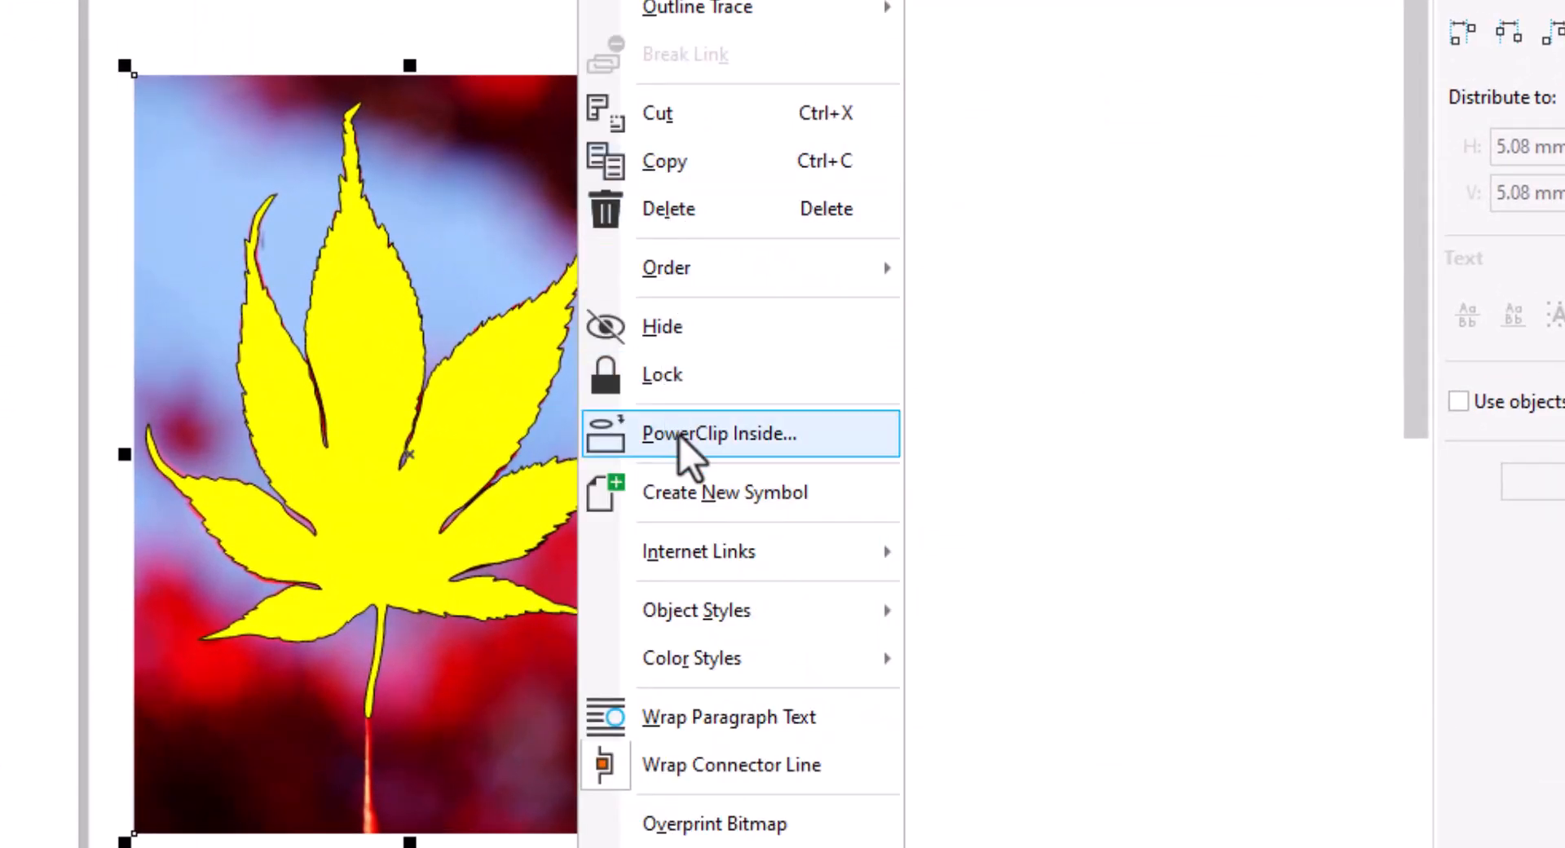
left_click(679, 436)
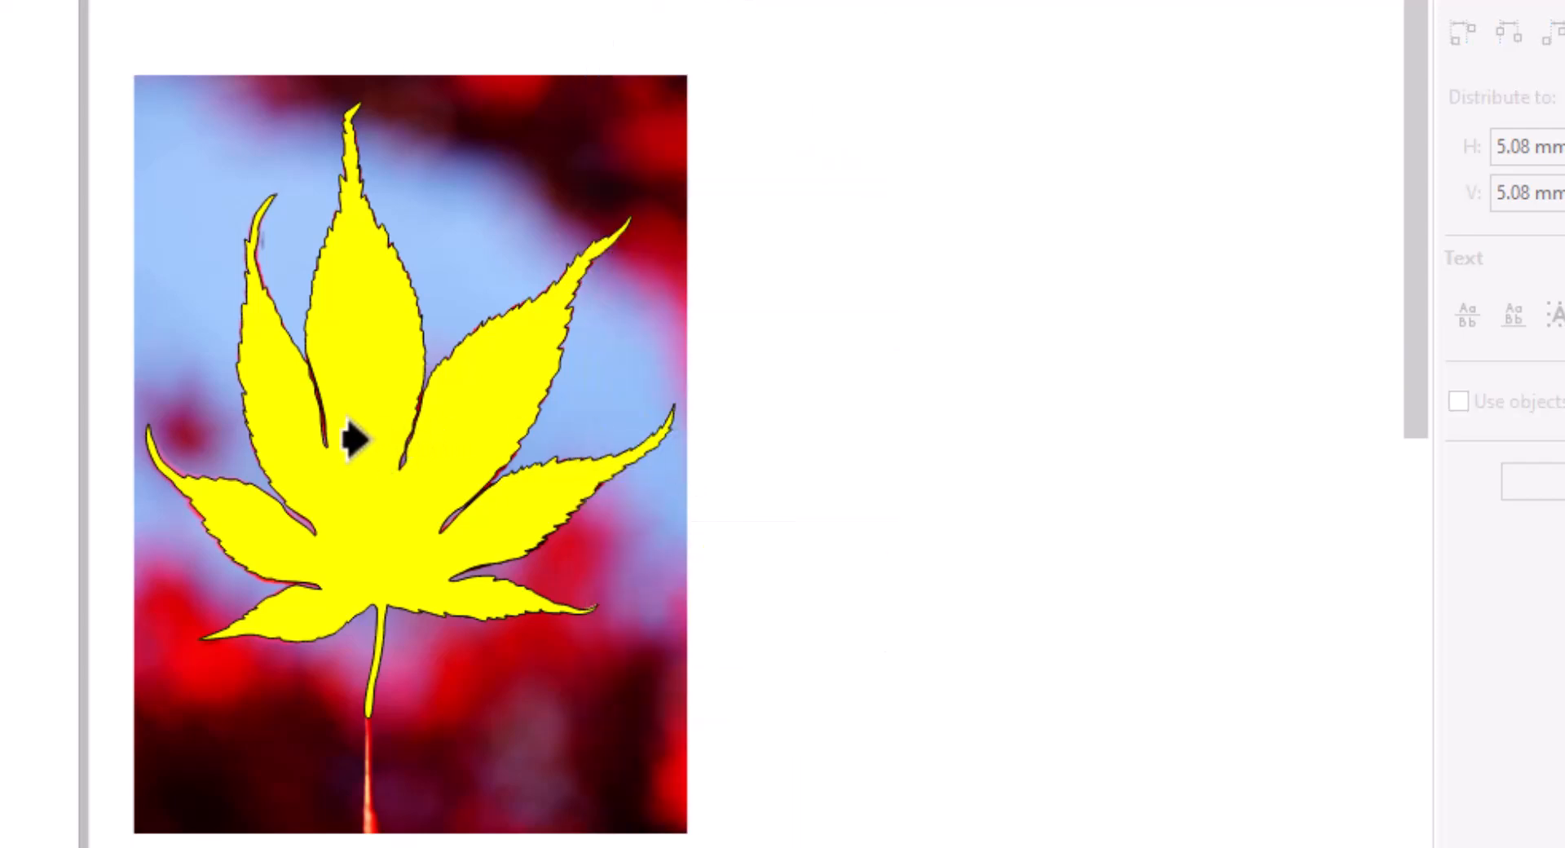
left_click(350, 437)
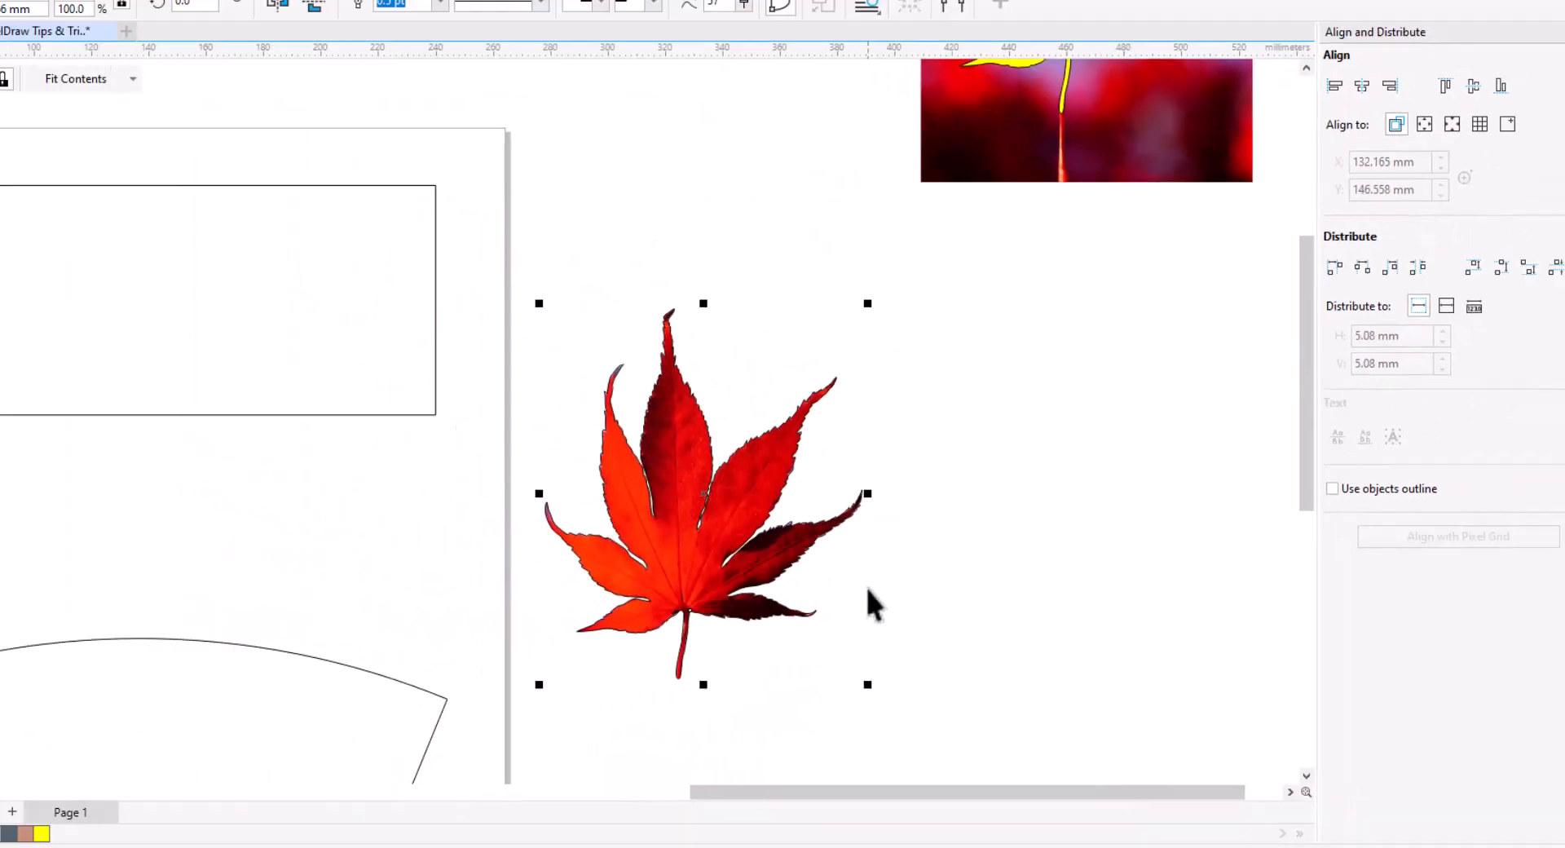
Step: Set the clipped leaf's outline width to 1.5 pt
scroll(756, 533, "up", 5)
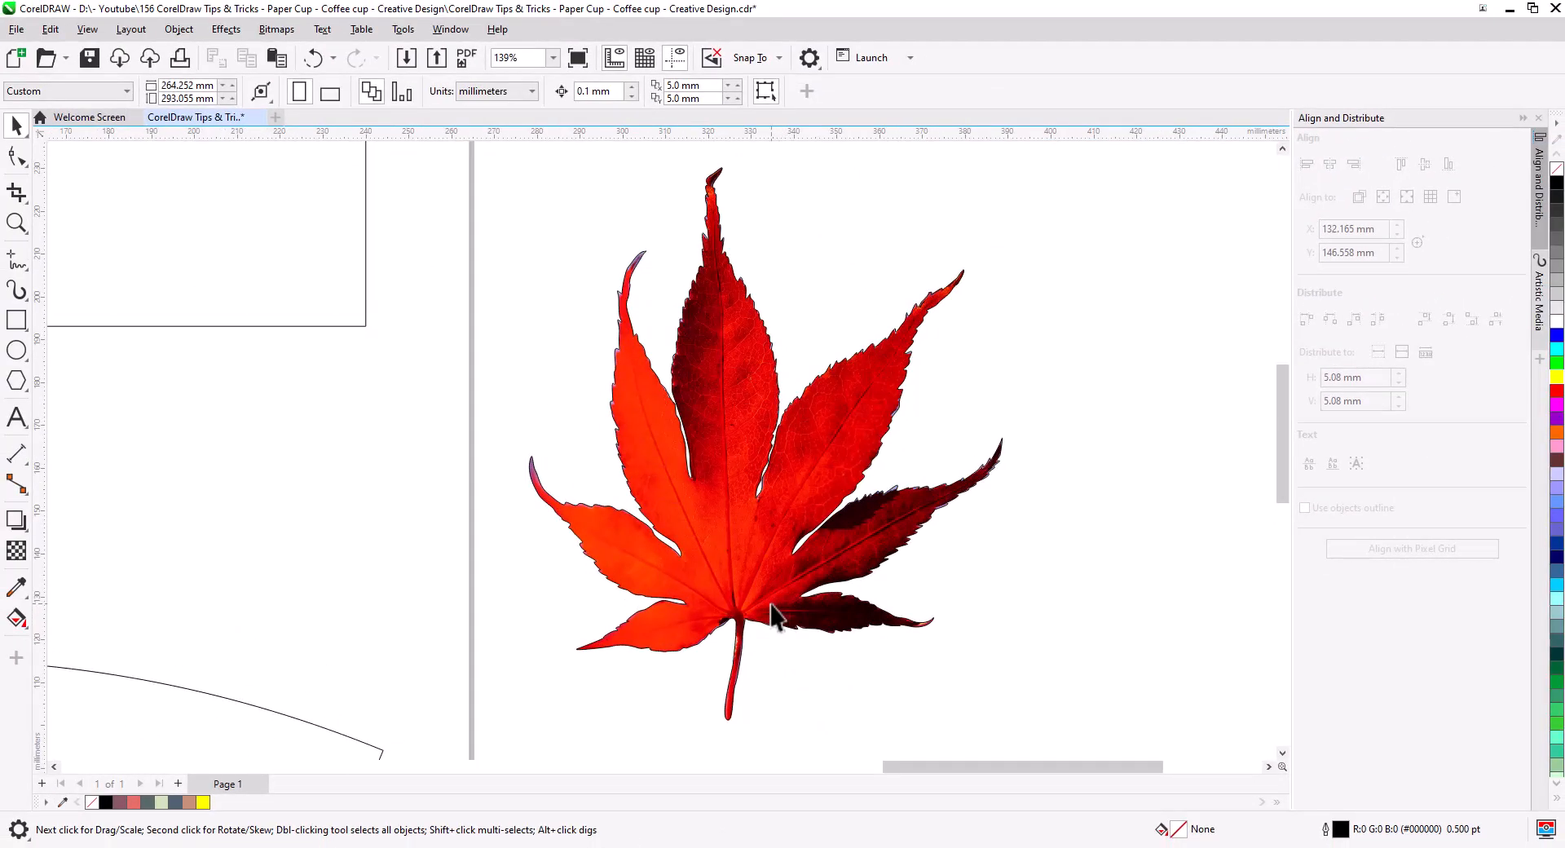
left_click_drag(815, 552, 791, 633)
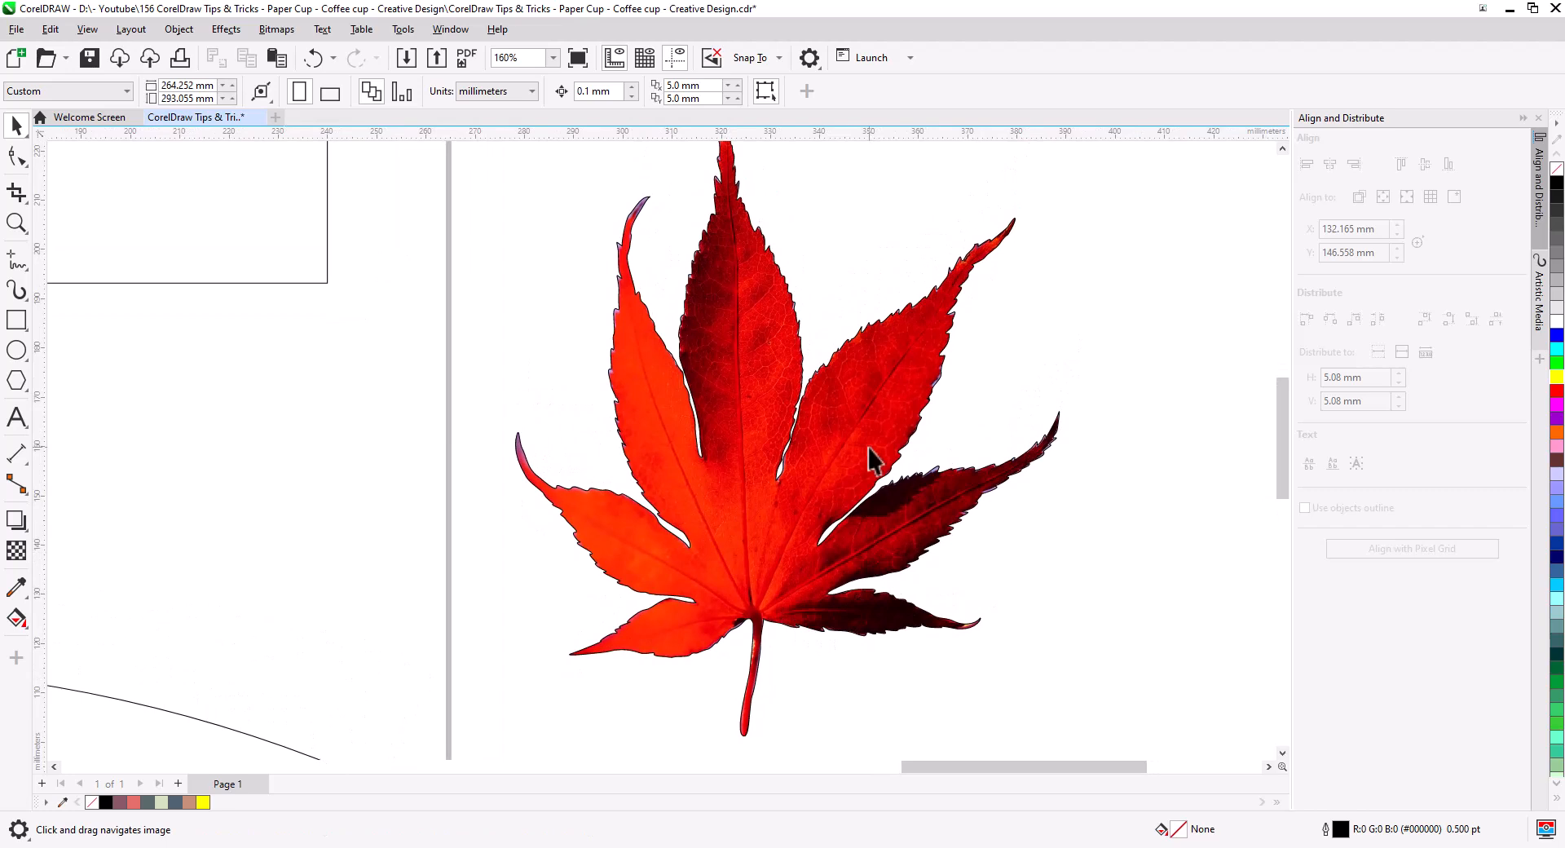
left_click(800, 531)
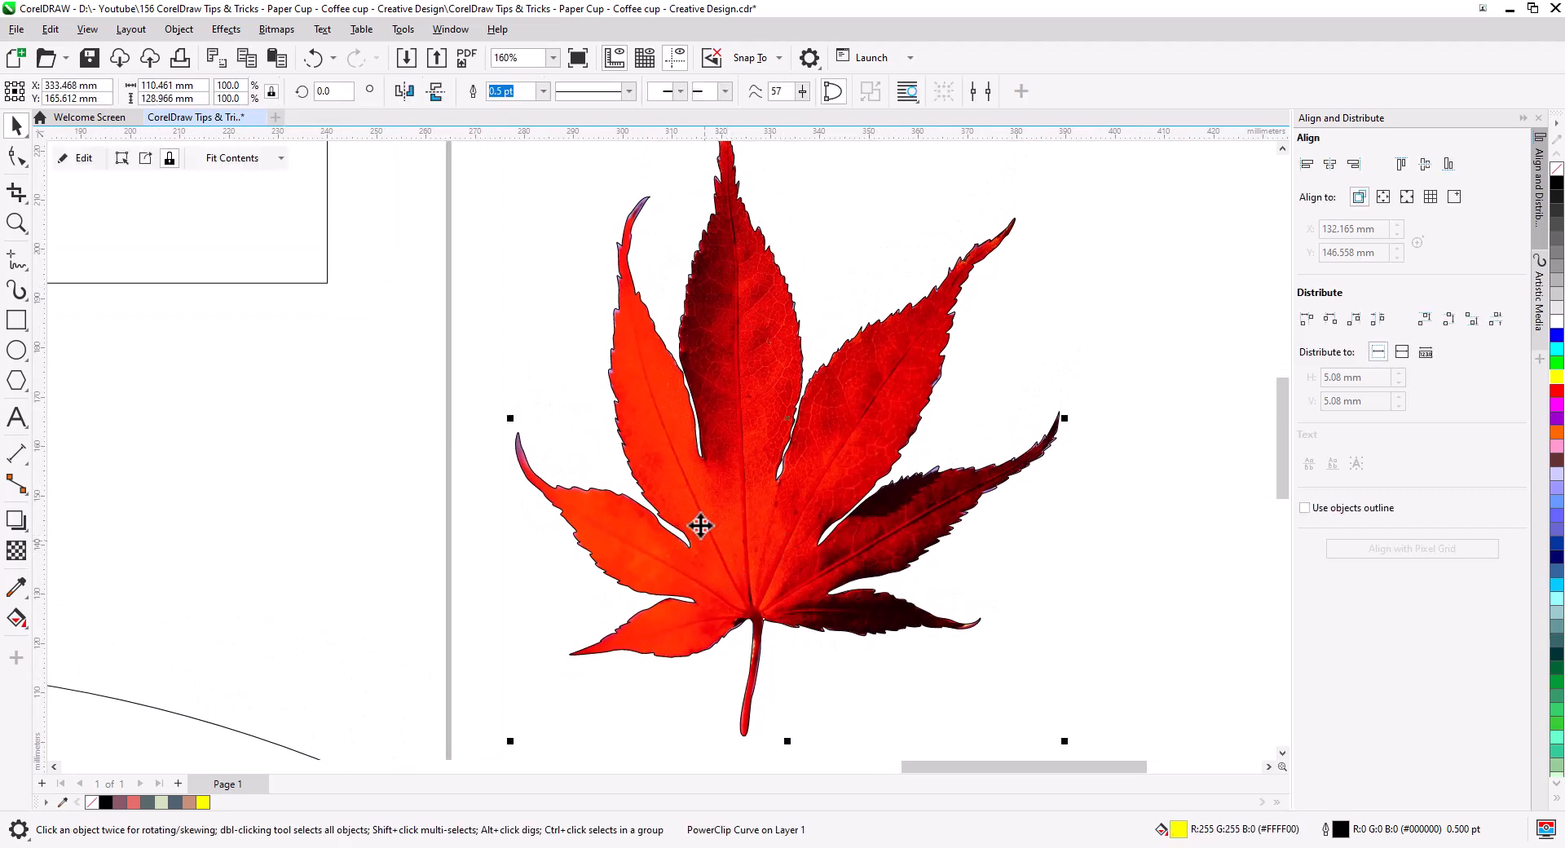
left_click(544, 91)
left_click(526, 164)
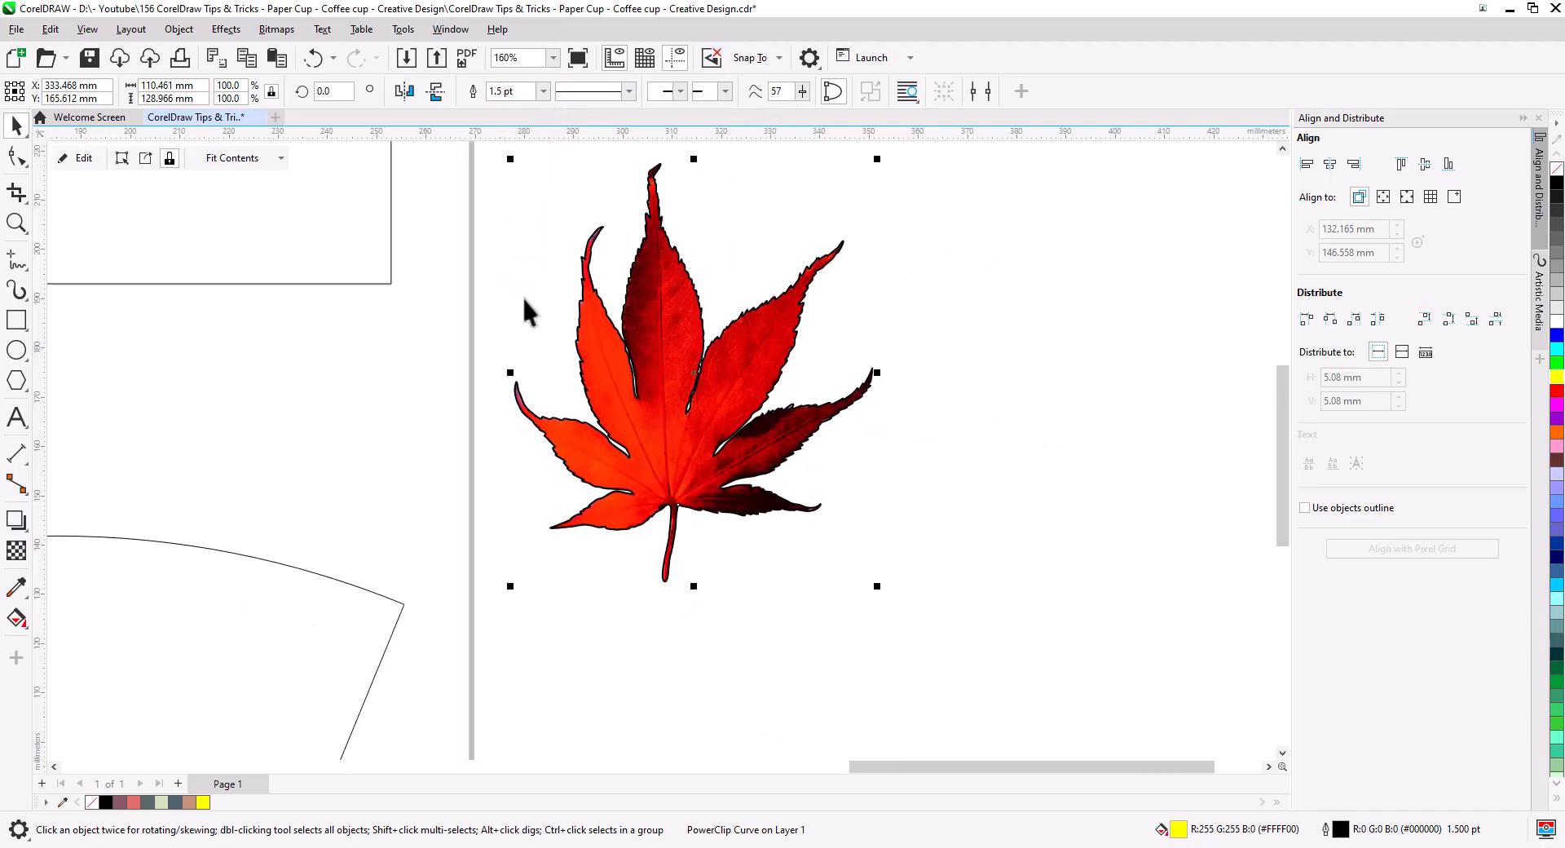
Step: Place a copy of the clipped leaf about 163 mm to the right of the original
scroll(559, 335, "down", 2)
left_click_drag(500, 457, 1031, 436)
left_click(1090, 473)
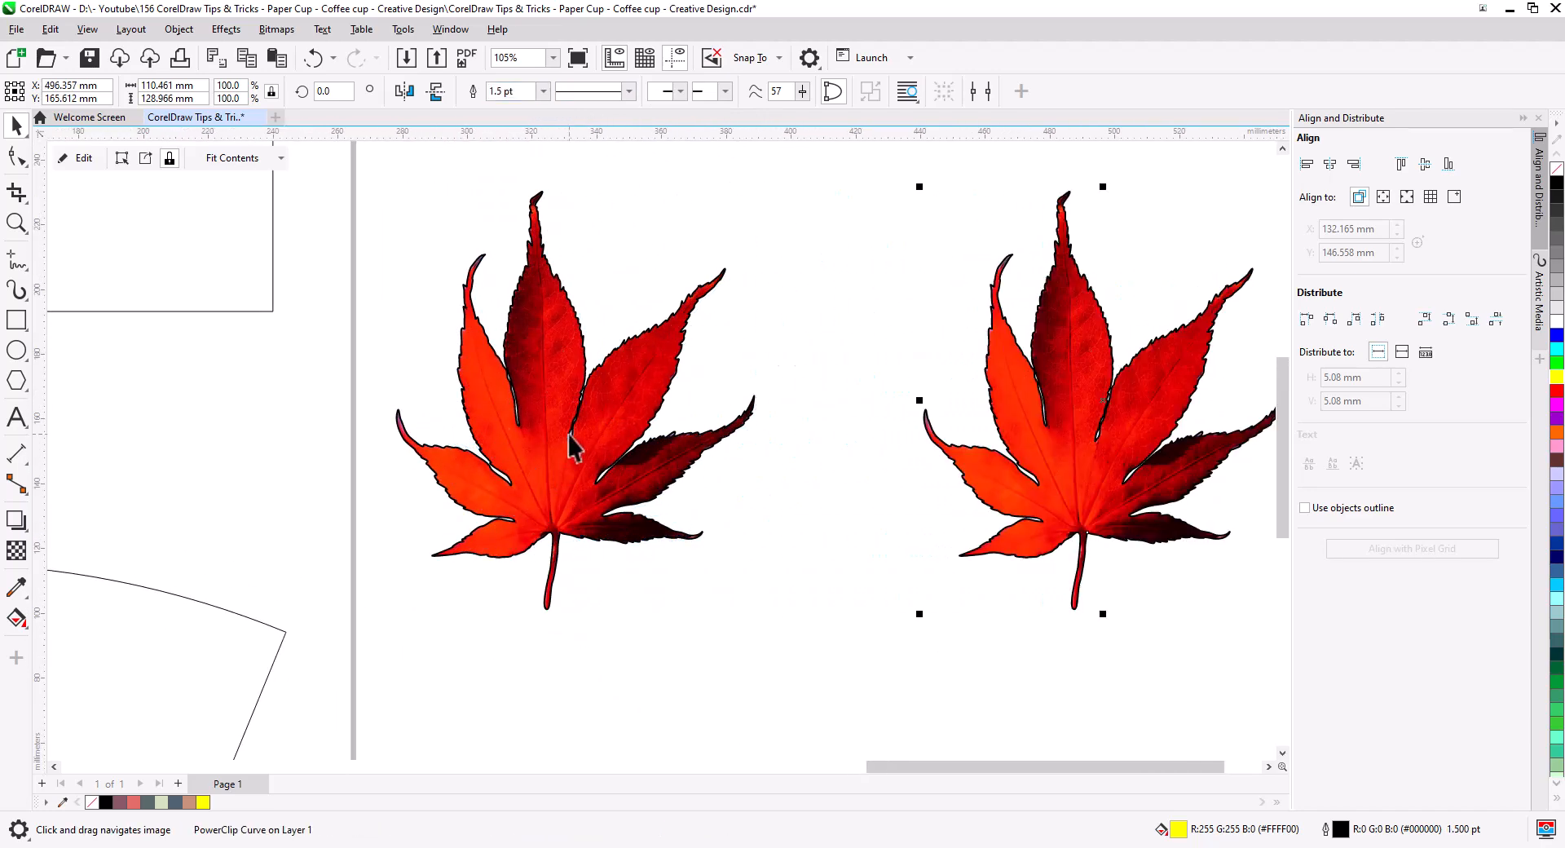
Step: Convert the original clipped leaf to a 300 dpi Grayscale (8-bit) bitmap with anti-aliasing and a transparent background
left_click(481, 400)
left_click(277, 29)
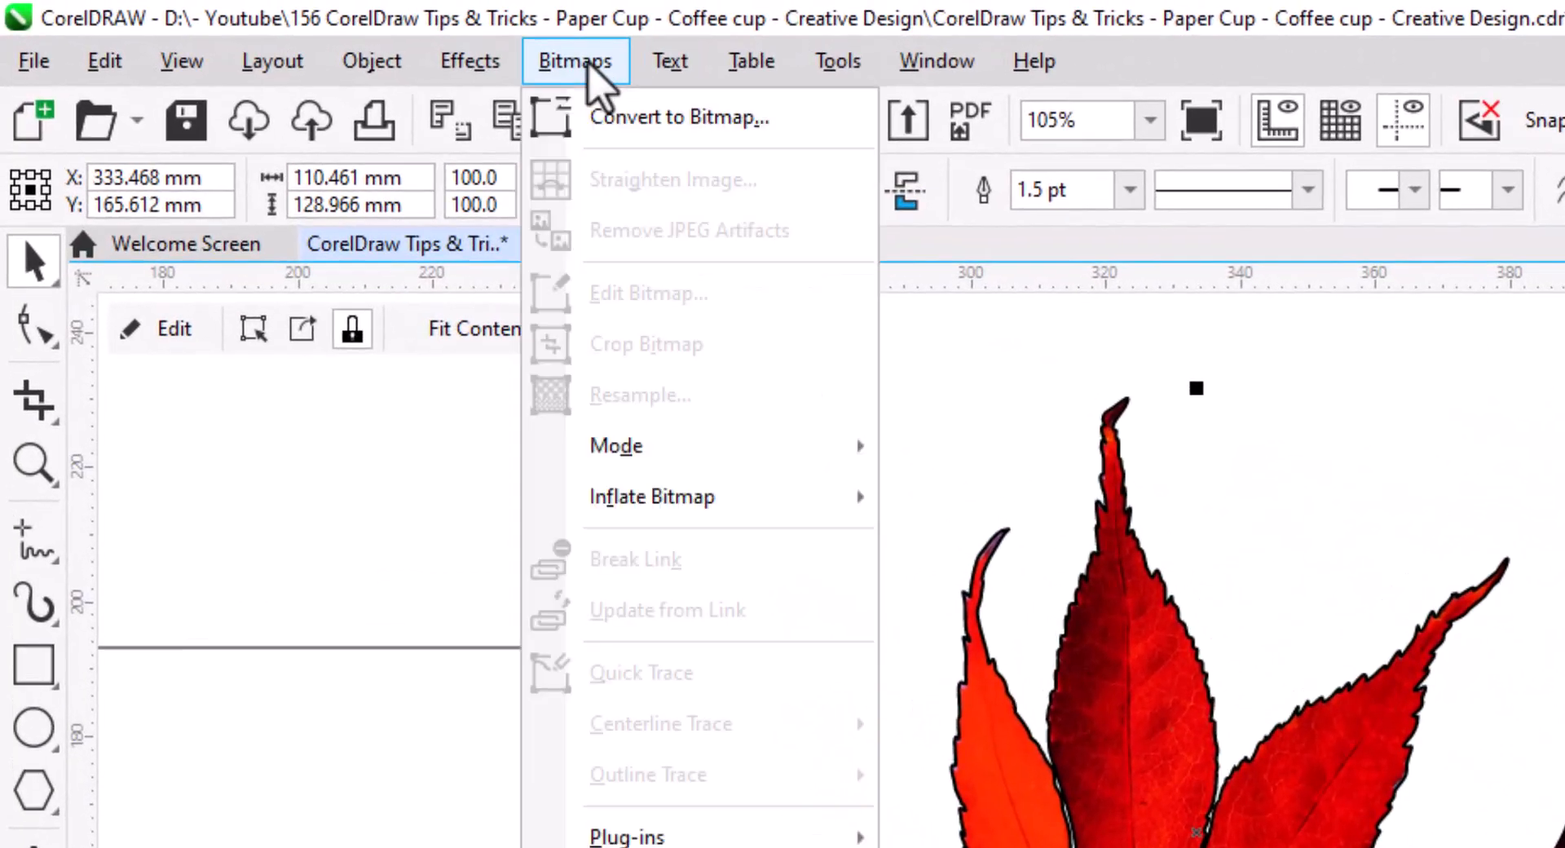
left_click(628, 118)
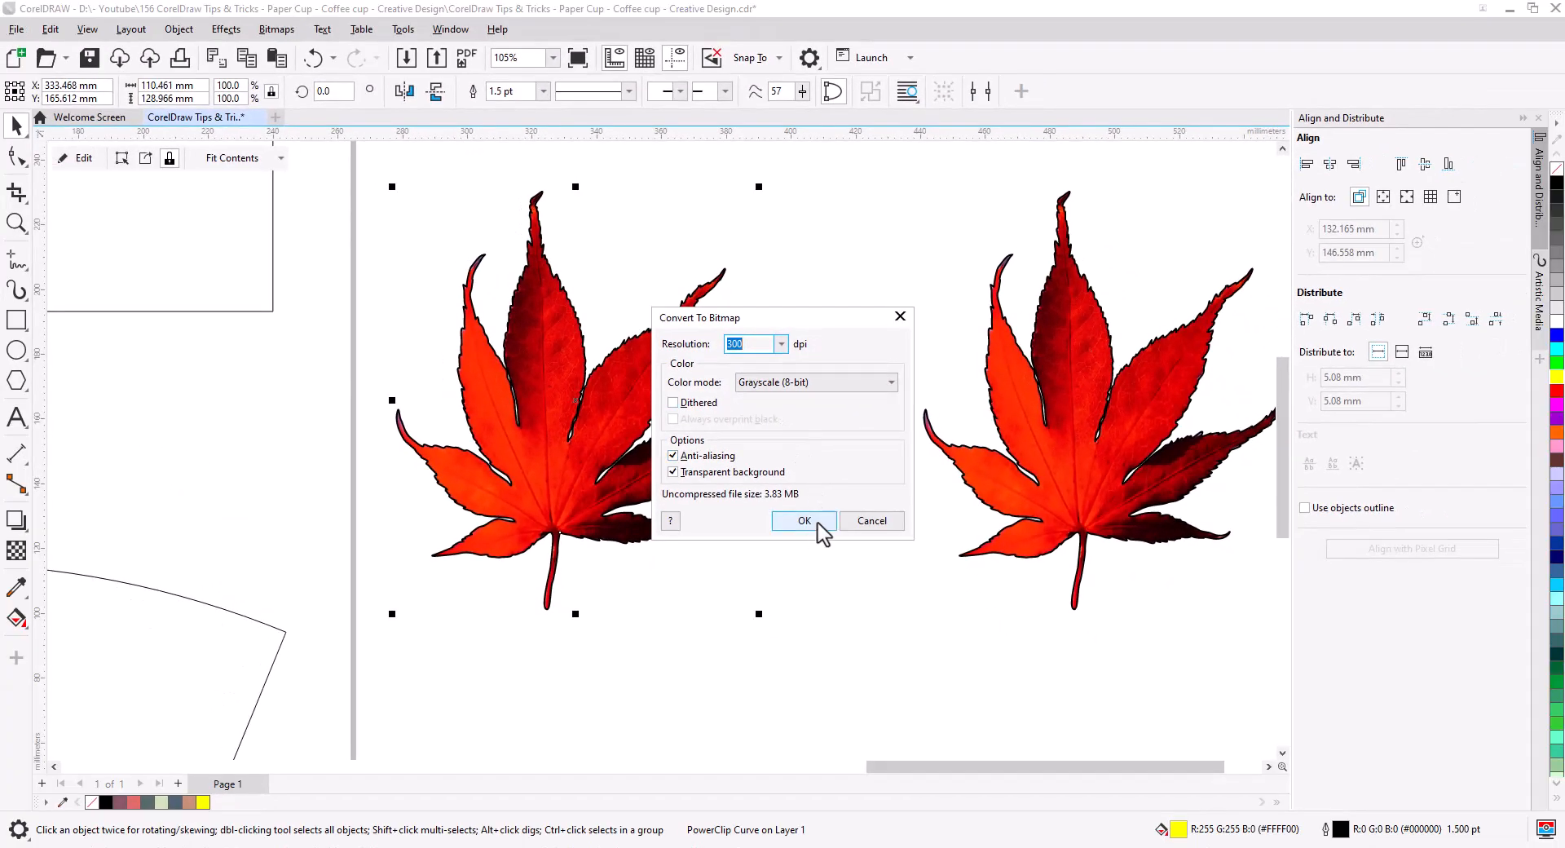
left_click(804, 522)
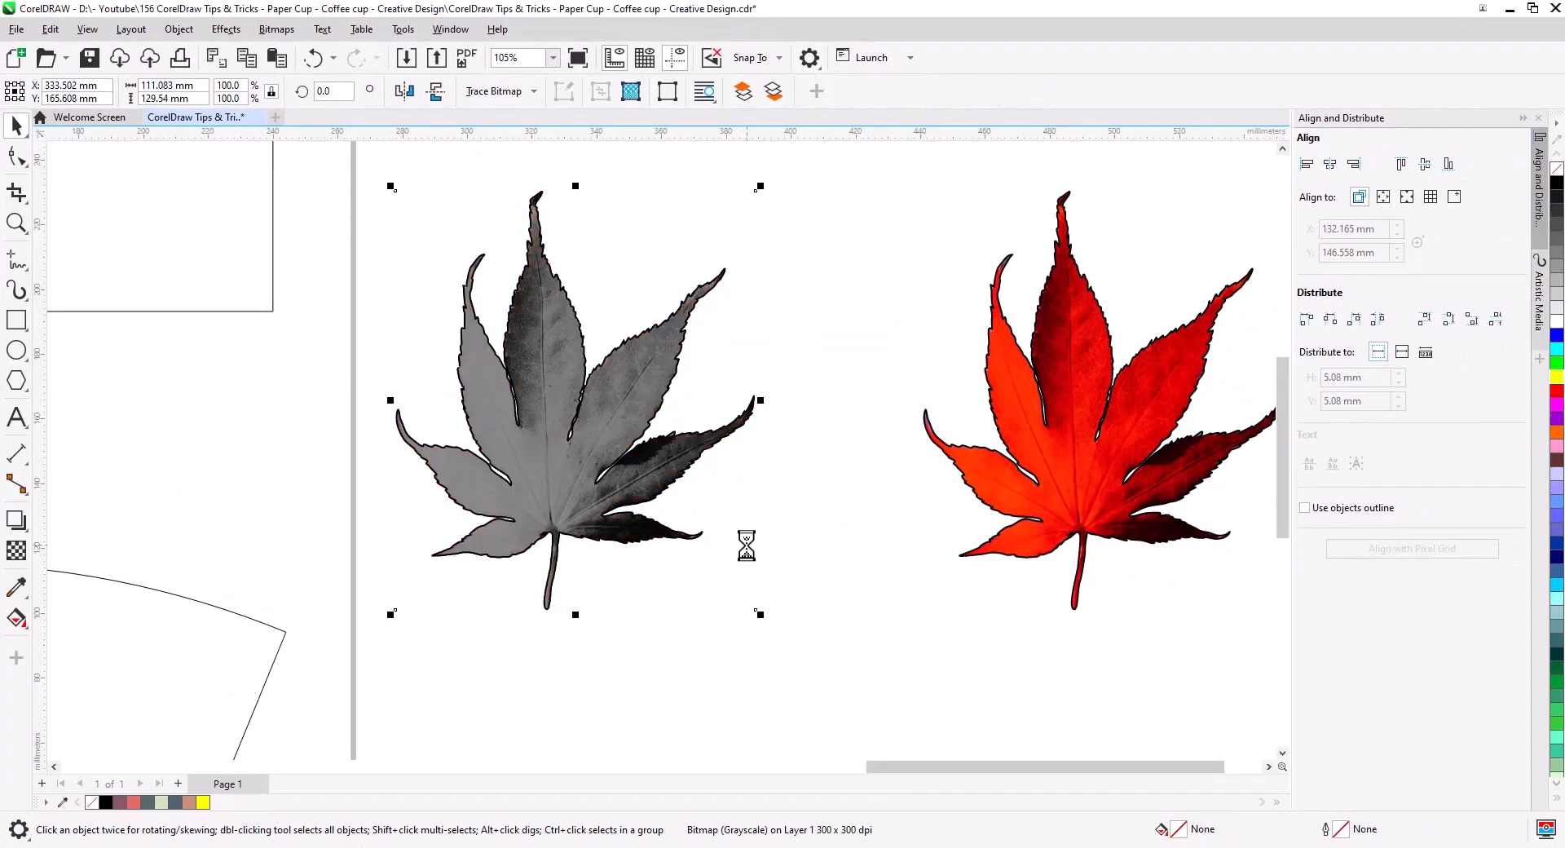
Step: Bring up the Image Adjustment Lab for the grayscale leaf bitmap and reset all of its adjustment values
scroll(591, 489, "up", 2)
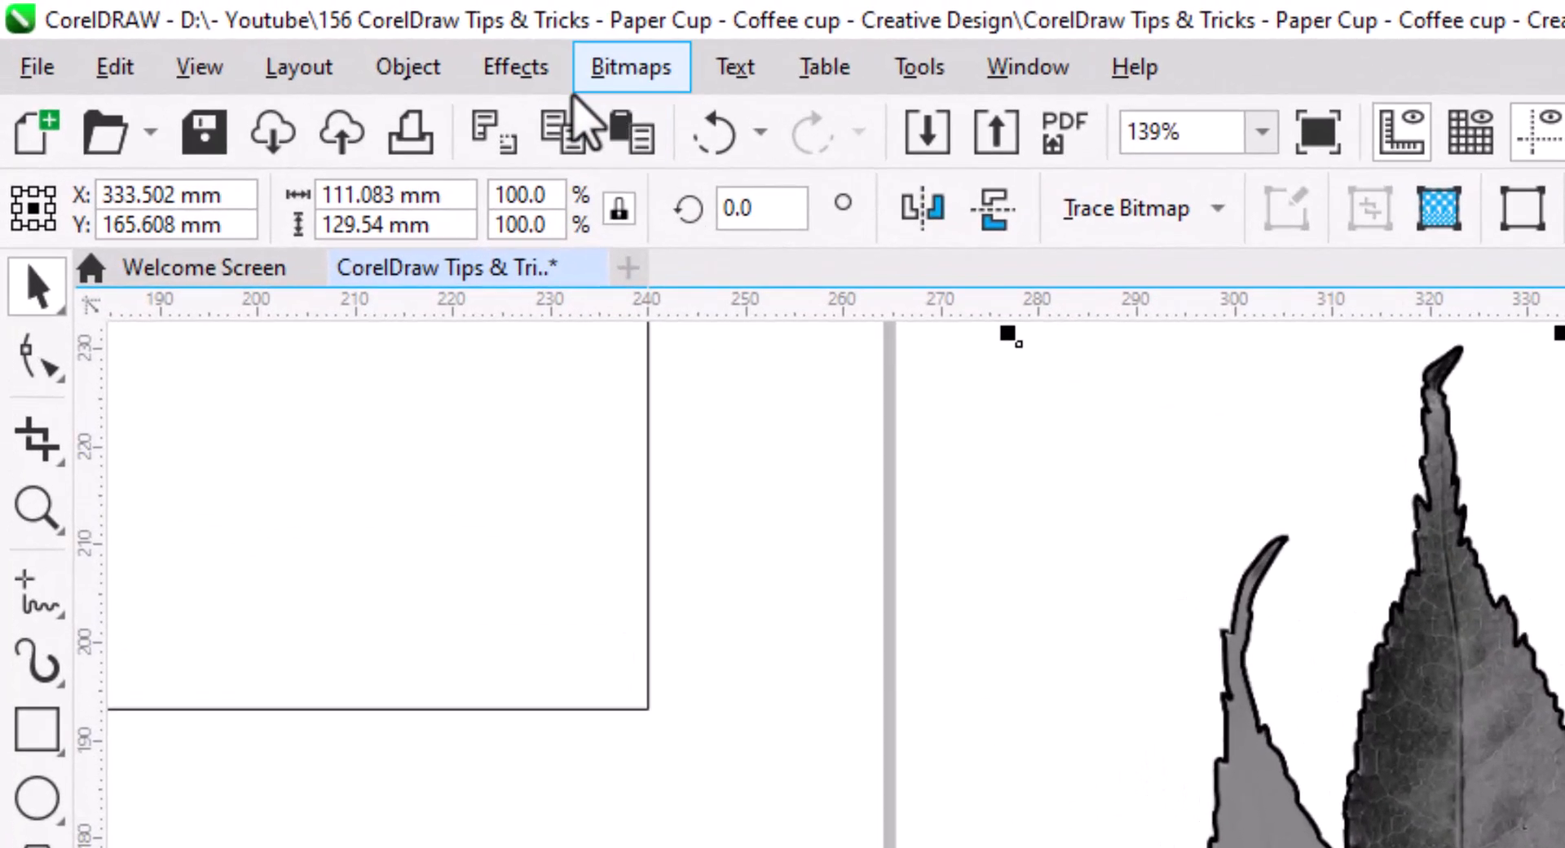
left_click(226, 30)
mouse_move(559, 259)
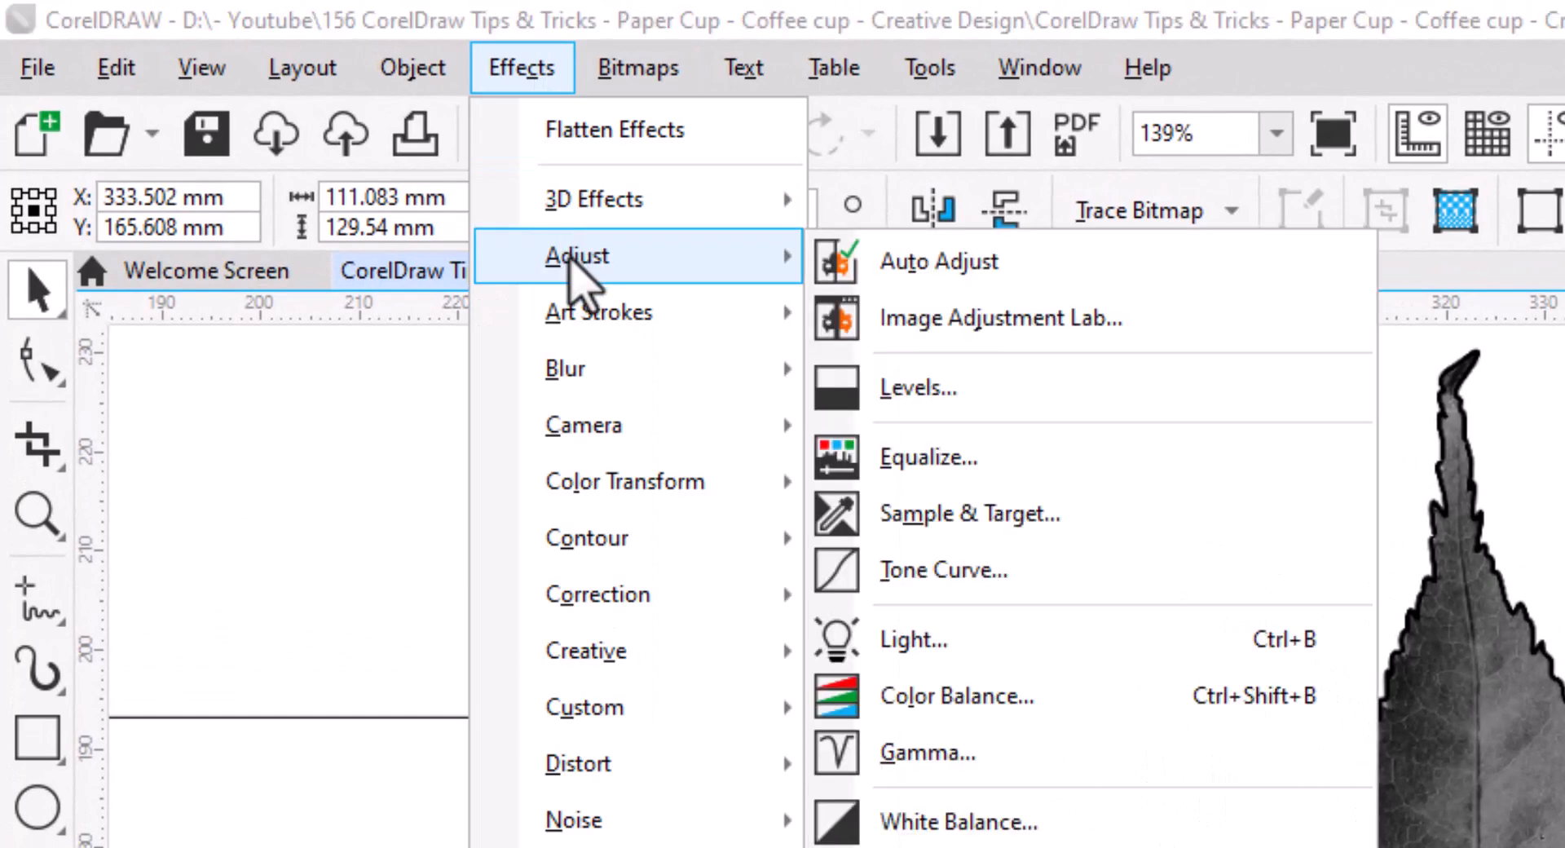
left_click(1186, 321)
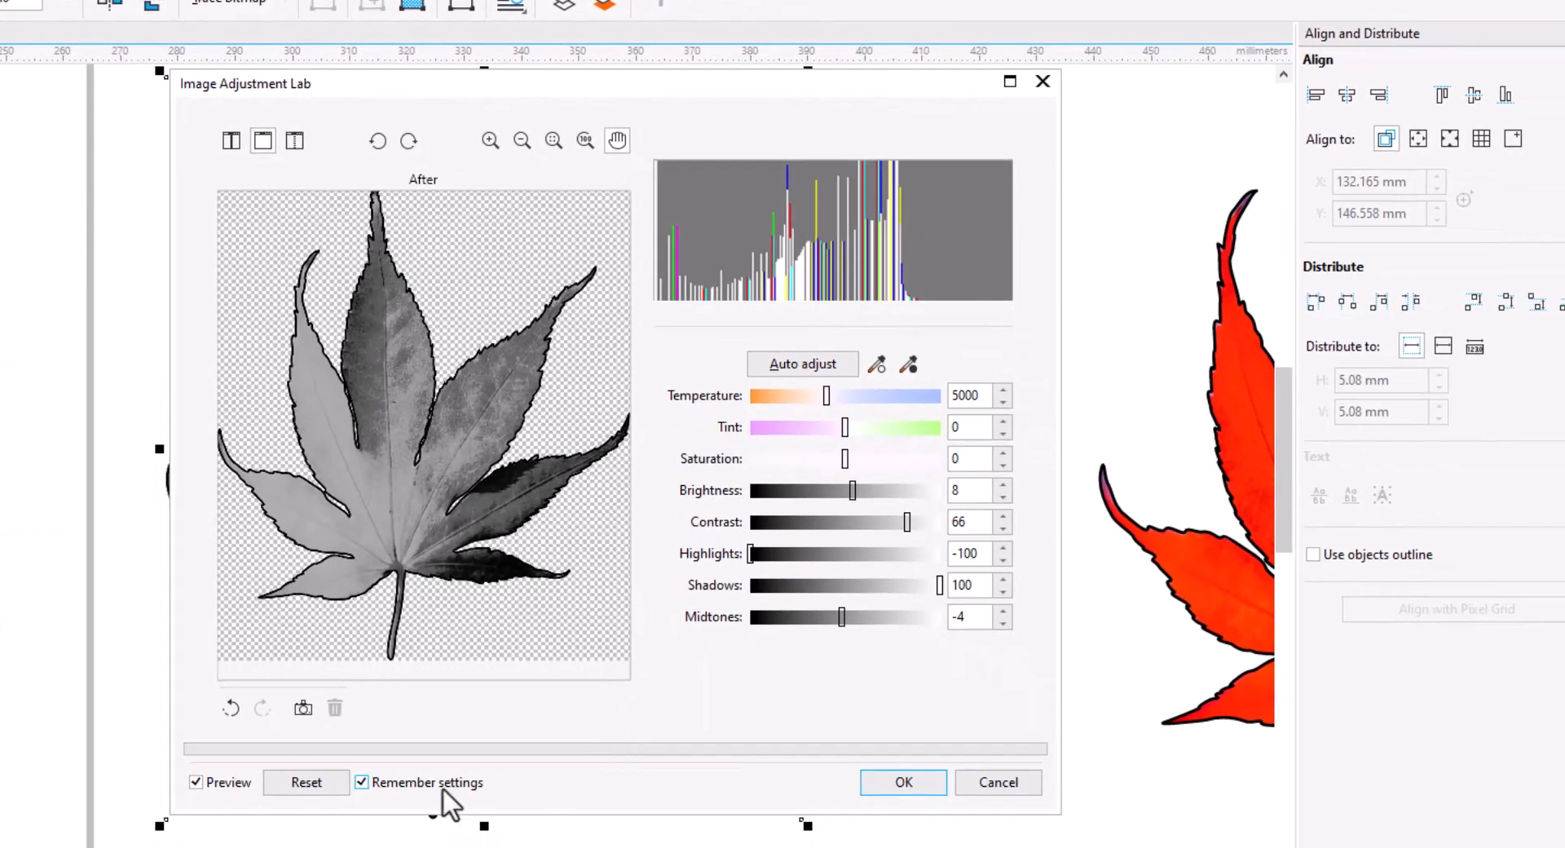
left_click(313, 779)
left_click_drag(599, 90, 1090, 116)
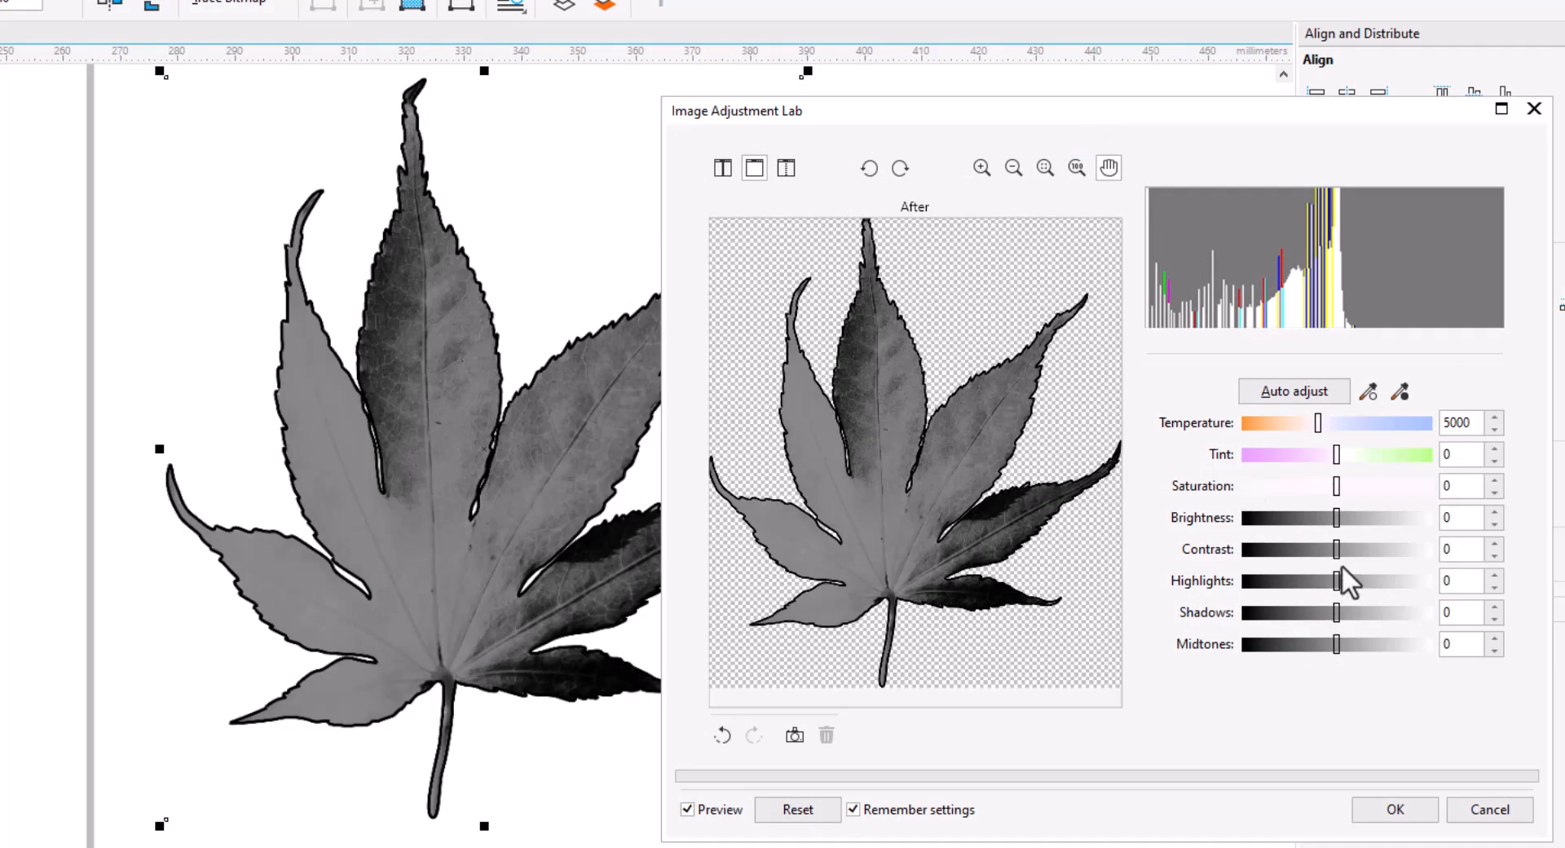
Step: Adjust the leaf bitmap's highlights, slightly lower its brightness, and raise its contrast and midtones, with shadows at maximum
left_click_drag(1338, 549, 1353, 548)
left_click_drag(1336, 518, 1323, 518)
left_click_drag(1353, 549, 1386, 549)
left_click_drag(1337, 579, 1432, 613)
mouse_move(1336, 644)
left_mouse_down()
mouse_move(1311, 644)
mouse_move(1367, 644)
left_mouse_up()
left_click_drag(1385, 549, 1409, 549)
left_click_drag(1323, 517, 1328, 518)
left_click(1396, 808)
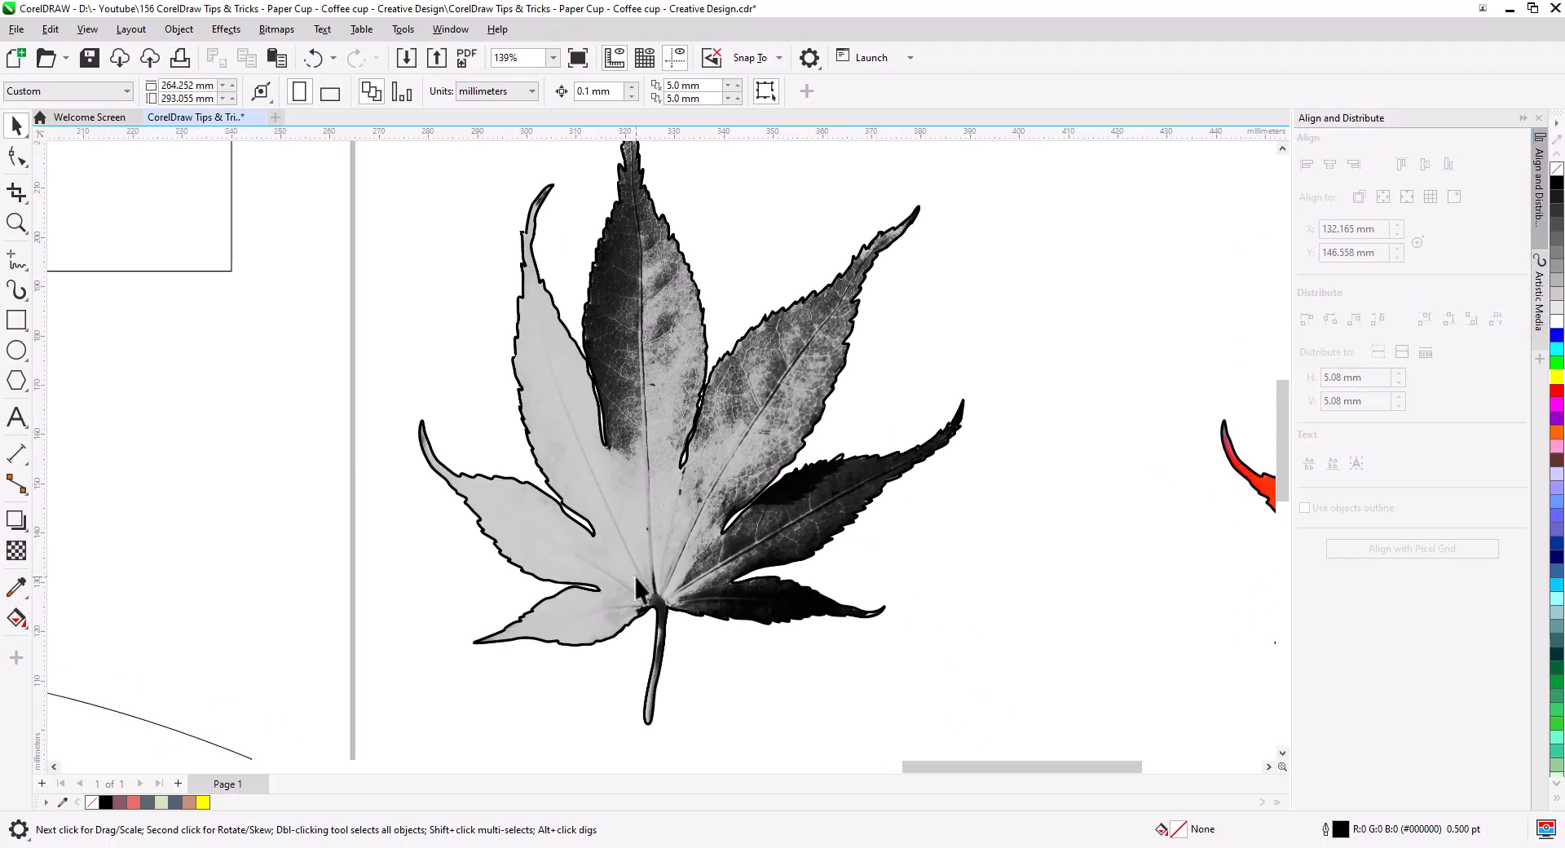
Step: Draw freehand curves along the central veins of the two lower lobes on the leaf's light side
scroll(628, 539, "up", 2)
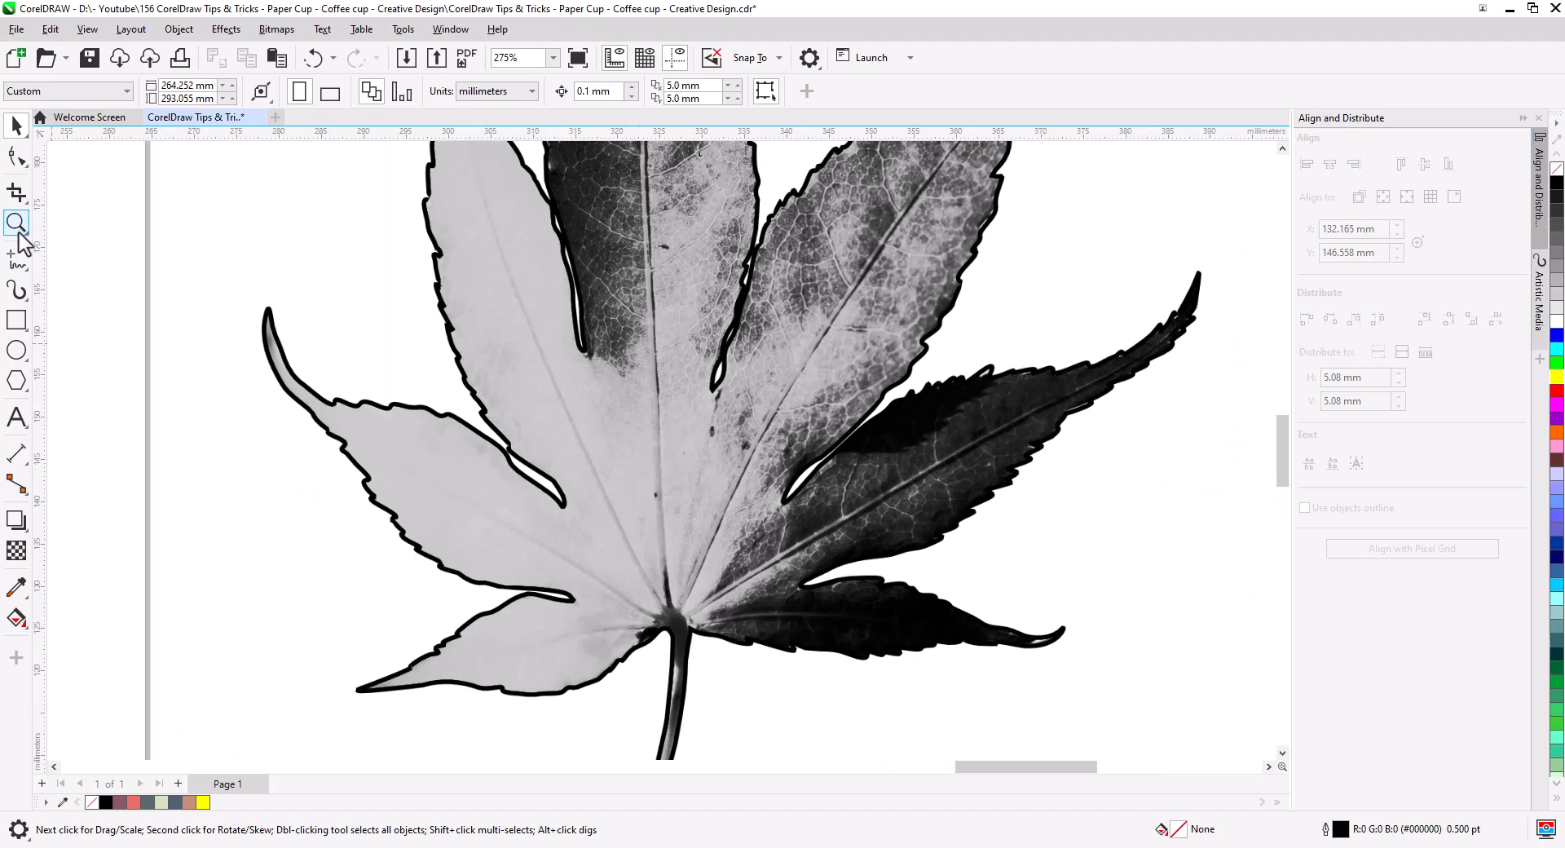
left_click(16, 261)
left_click(662, 617)
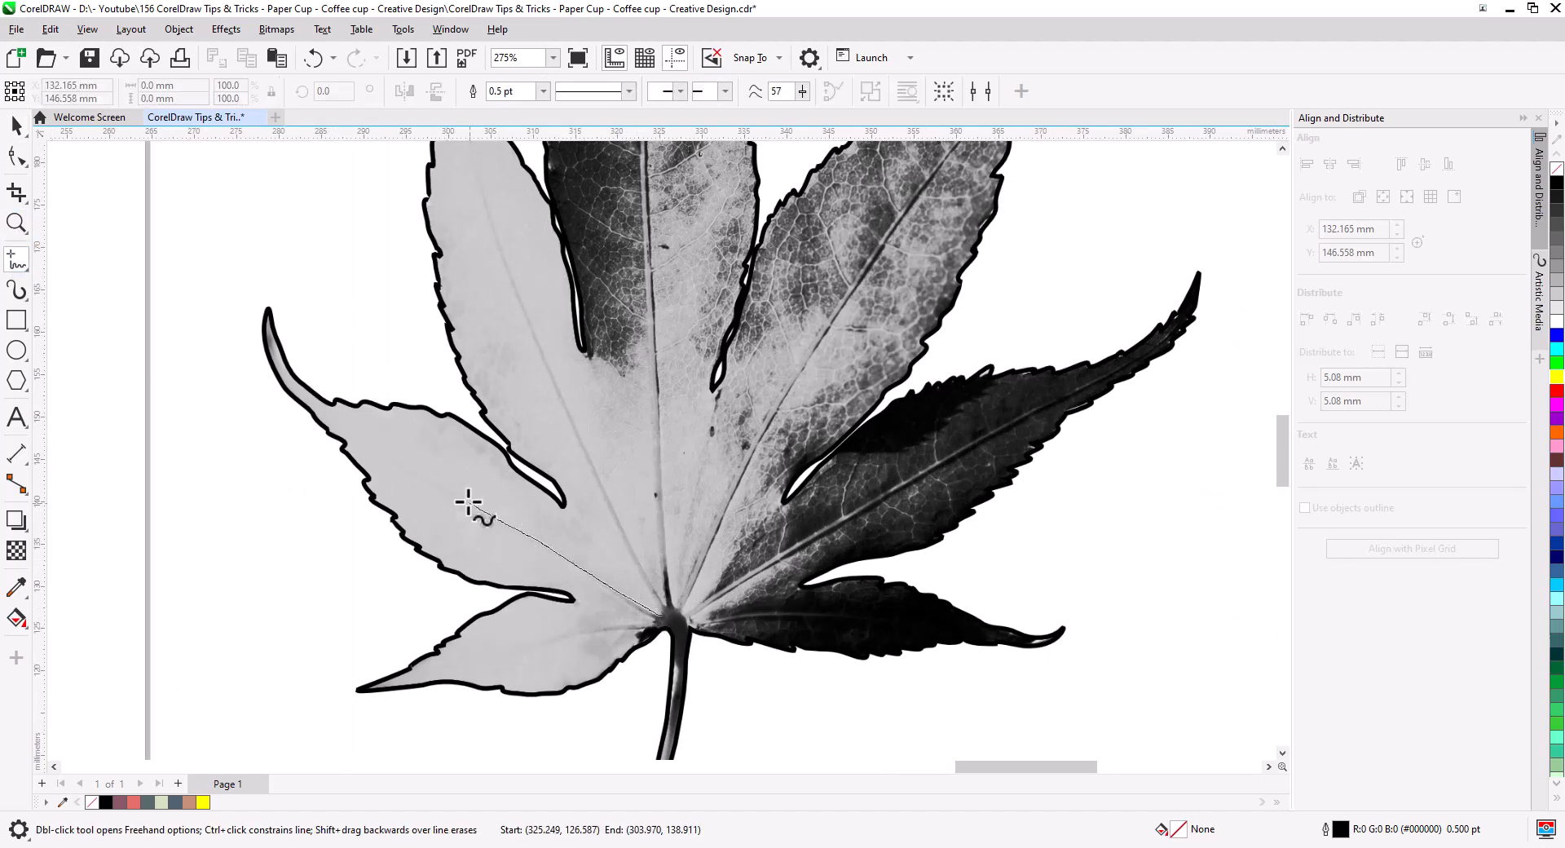
left_click_drag(315, 406, 299, 387)
left_click_drag(656, 623, 439, 665)
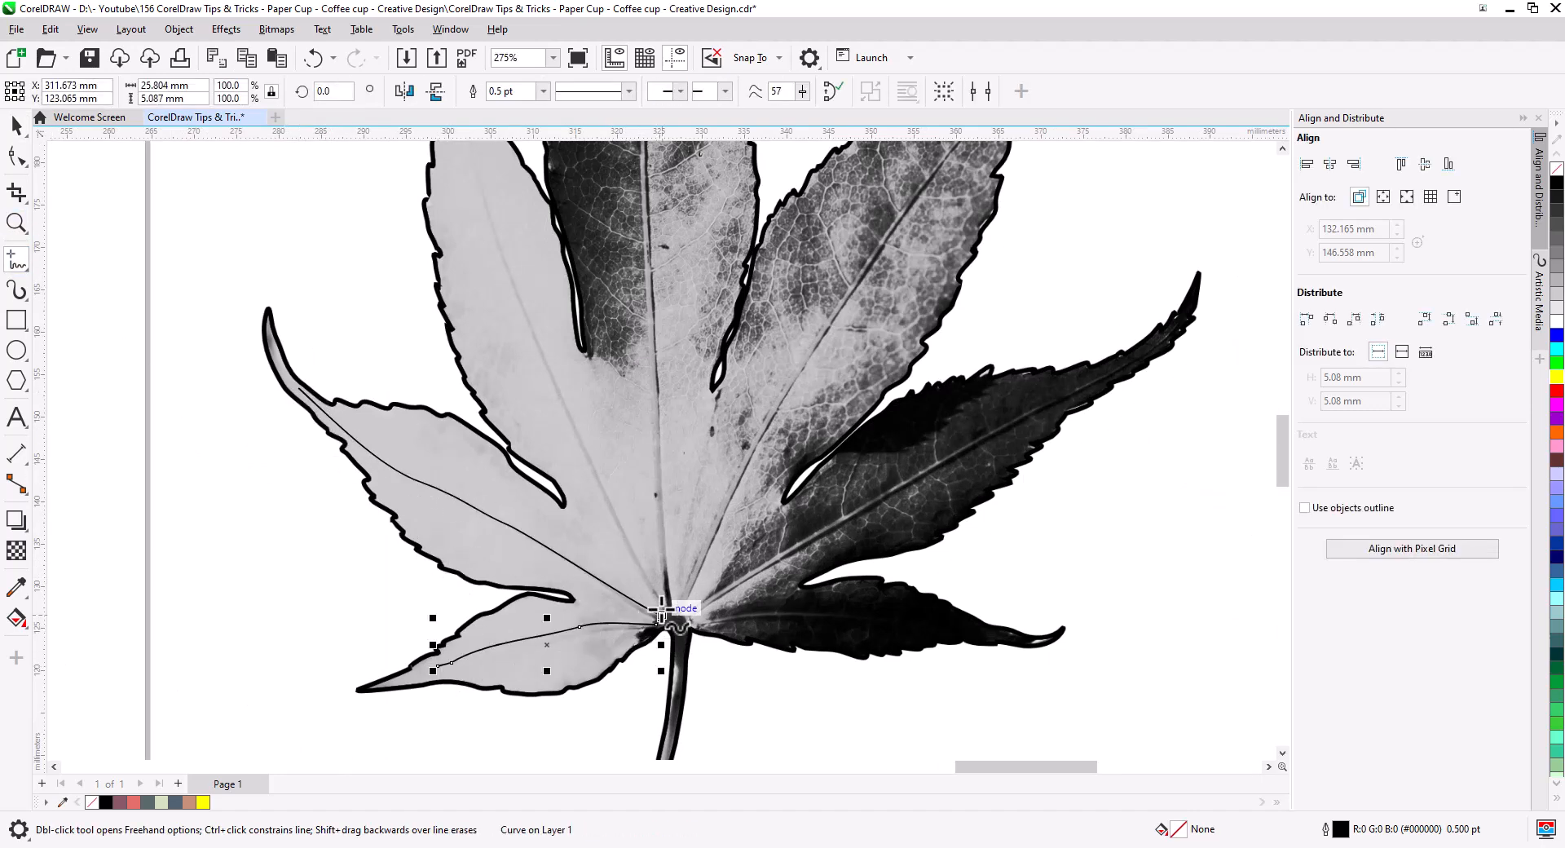
Step: Draw freehand curves along the central veins of the upper-left, middle and upper-right lobes, meeting at the stem
left_click_drag(506, 231, 521, 319)
left_click(471, 155)
mouse_move(598, 530)
left_mouse_down()
mouse_move(681, 697)
mouse_move(665, 167)
left_mouse_up()
left_click_drag(911, 314, 867, 396)
mouse_move(715, 627)
left_mouse_down()
mouse_move(687, 712)
mouse_move(749, 586)
left_mouse_up()
Step: Refine the nodes of the middle and upper-left vein curves where they approach the stem
left_click(13, 153)
left_click(700, 663)
left_click(677, 558)
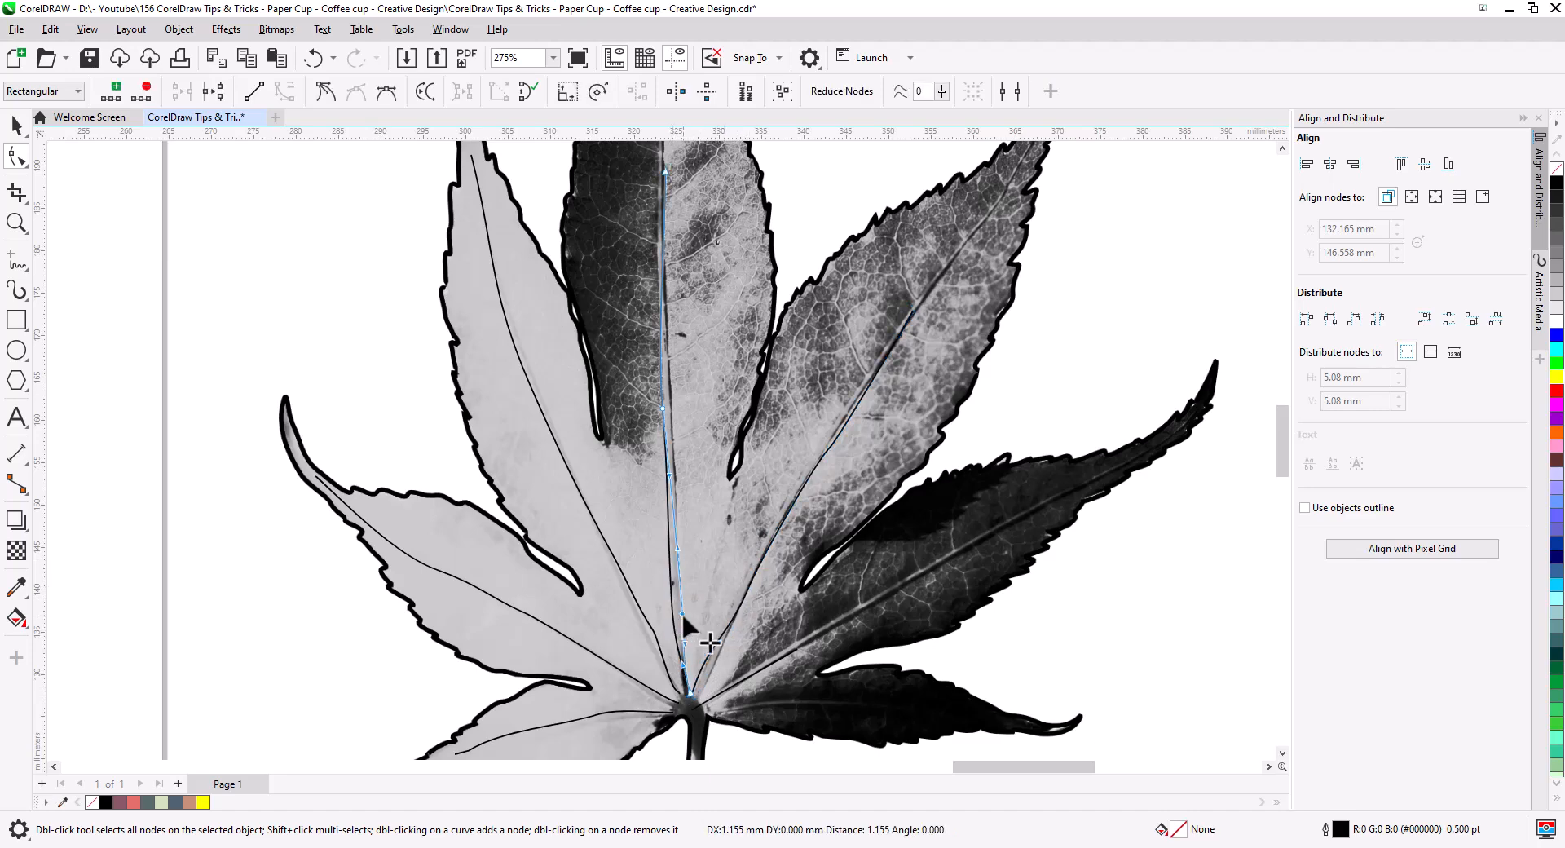
left_click(652, 628)
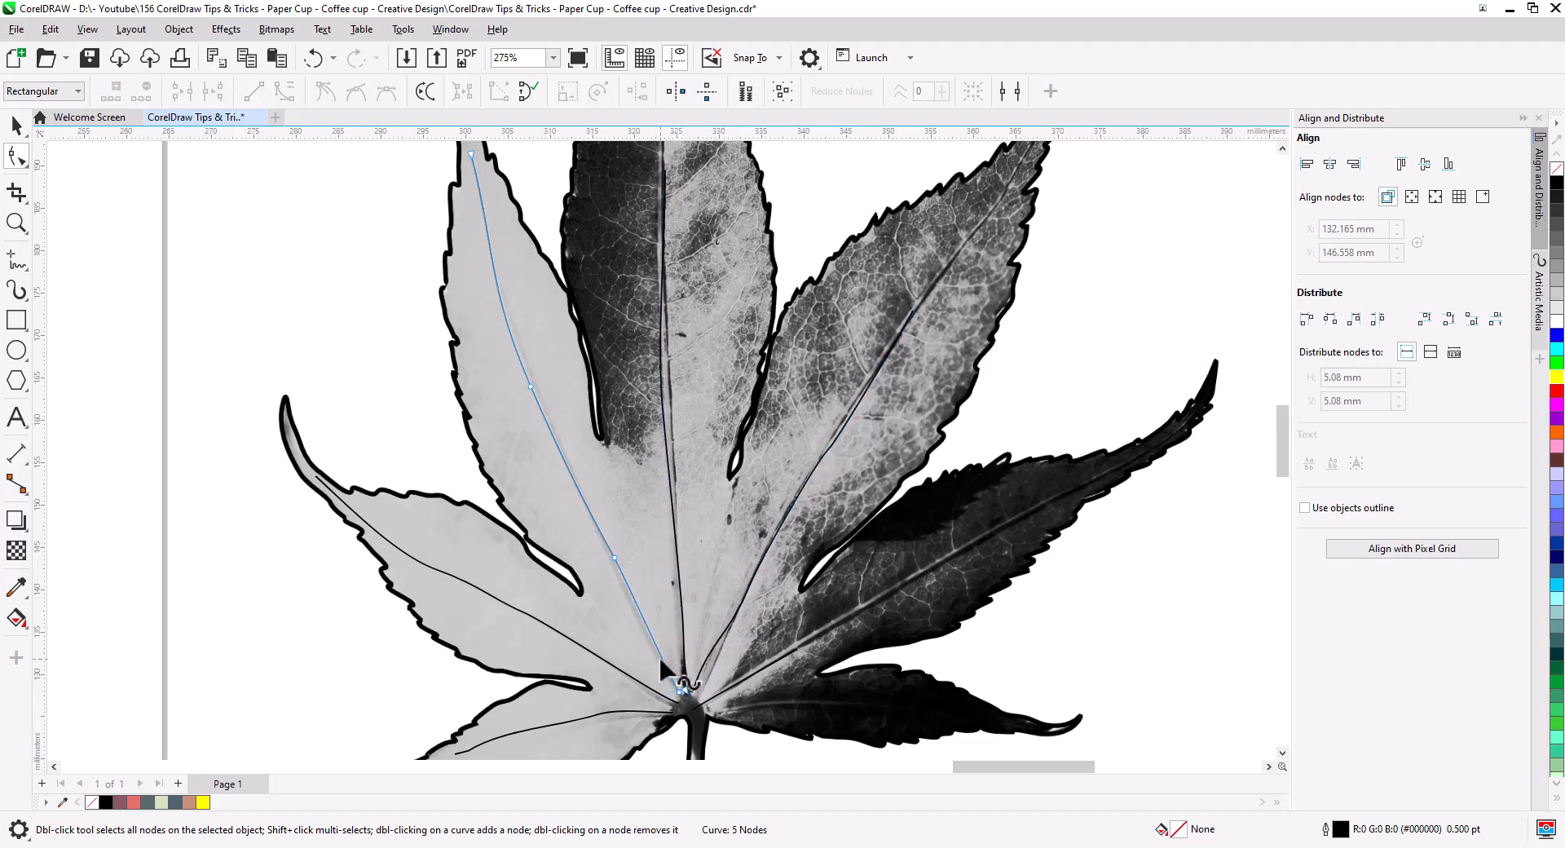
Step: Select all six vein curves and set their outline width to 1.0 pt
scroll(576, 448, "down", 2)
left_click(17, 127)
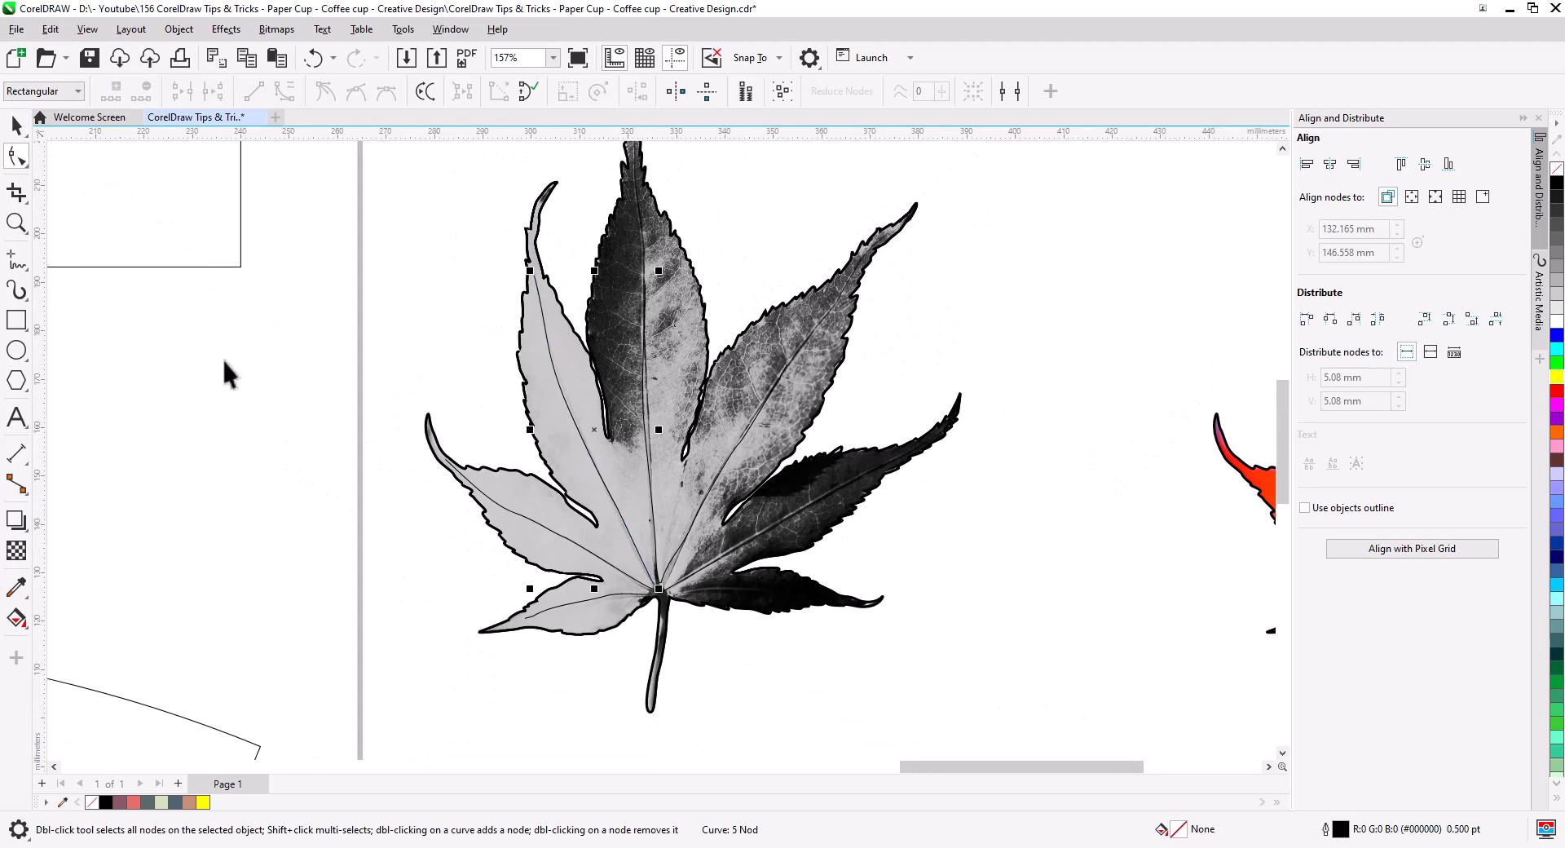
left_click(189, 321)
left_click_drag(388, 314, 378, 251)
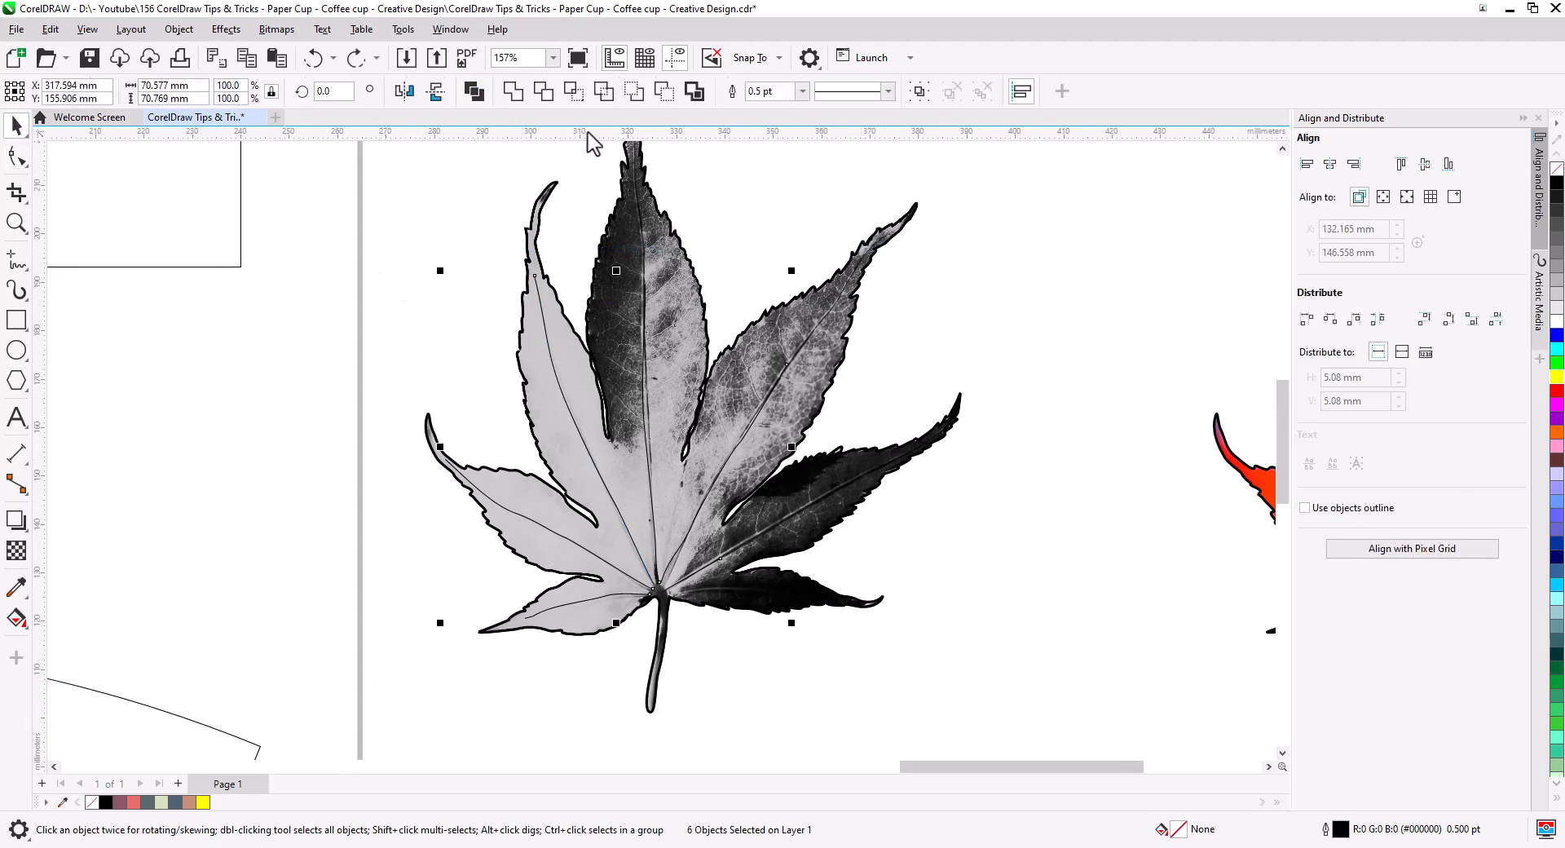
left_click(802, 90)
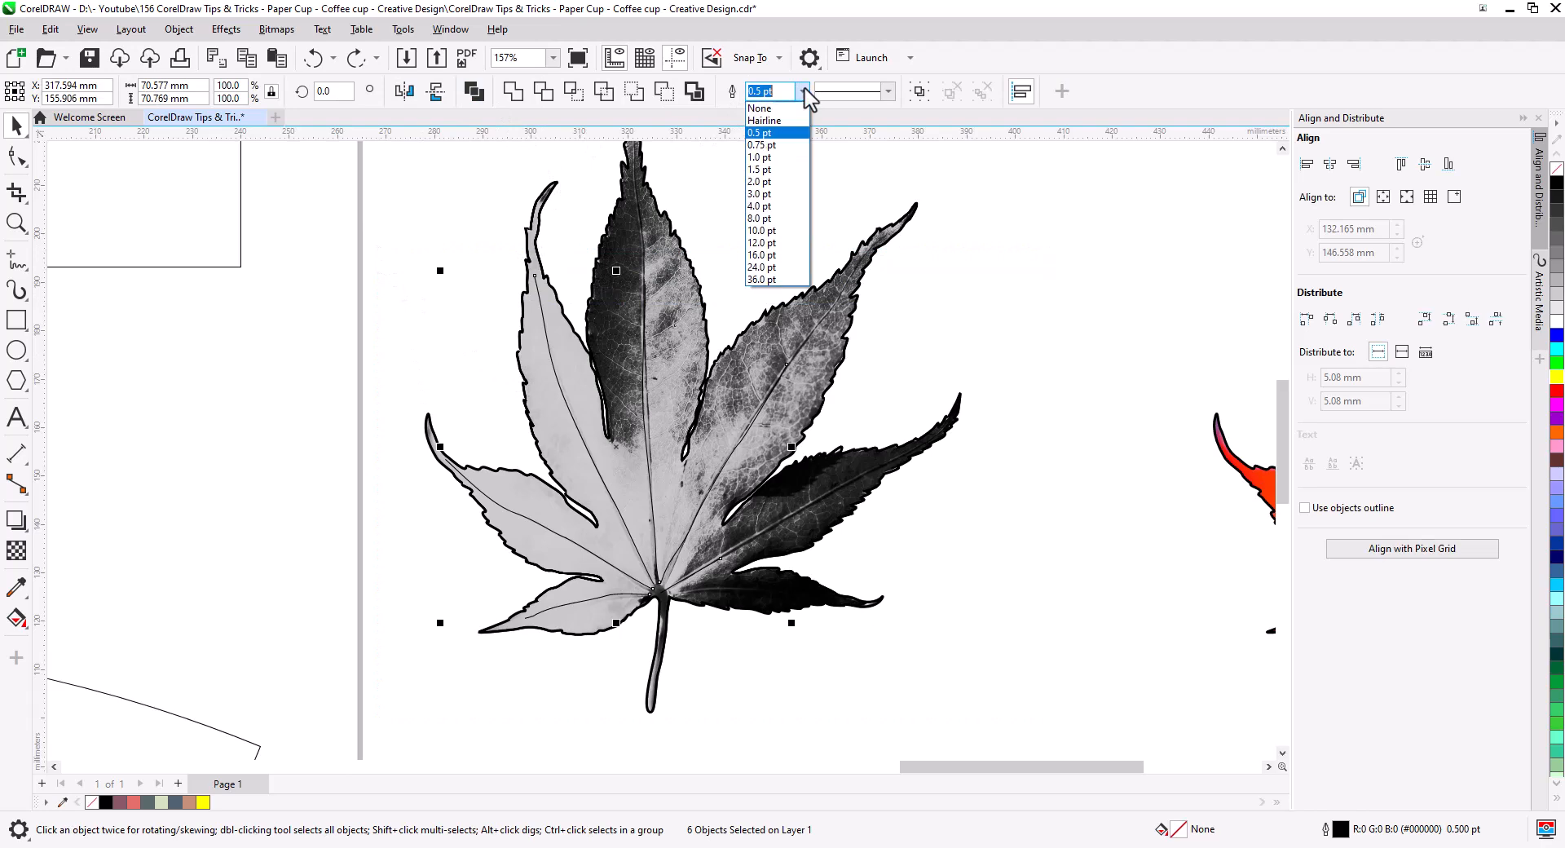
left_click(787, 157)
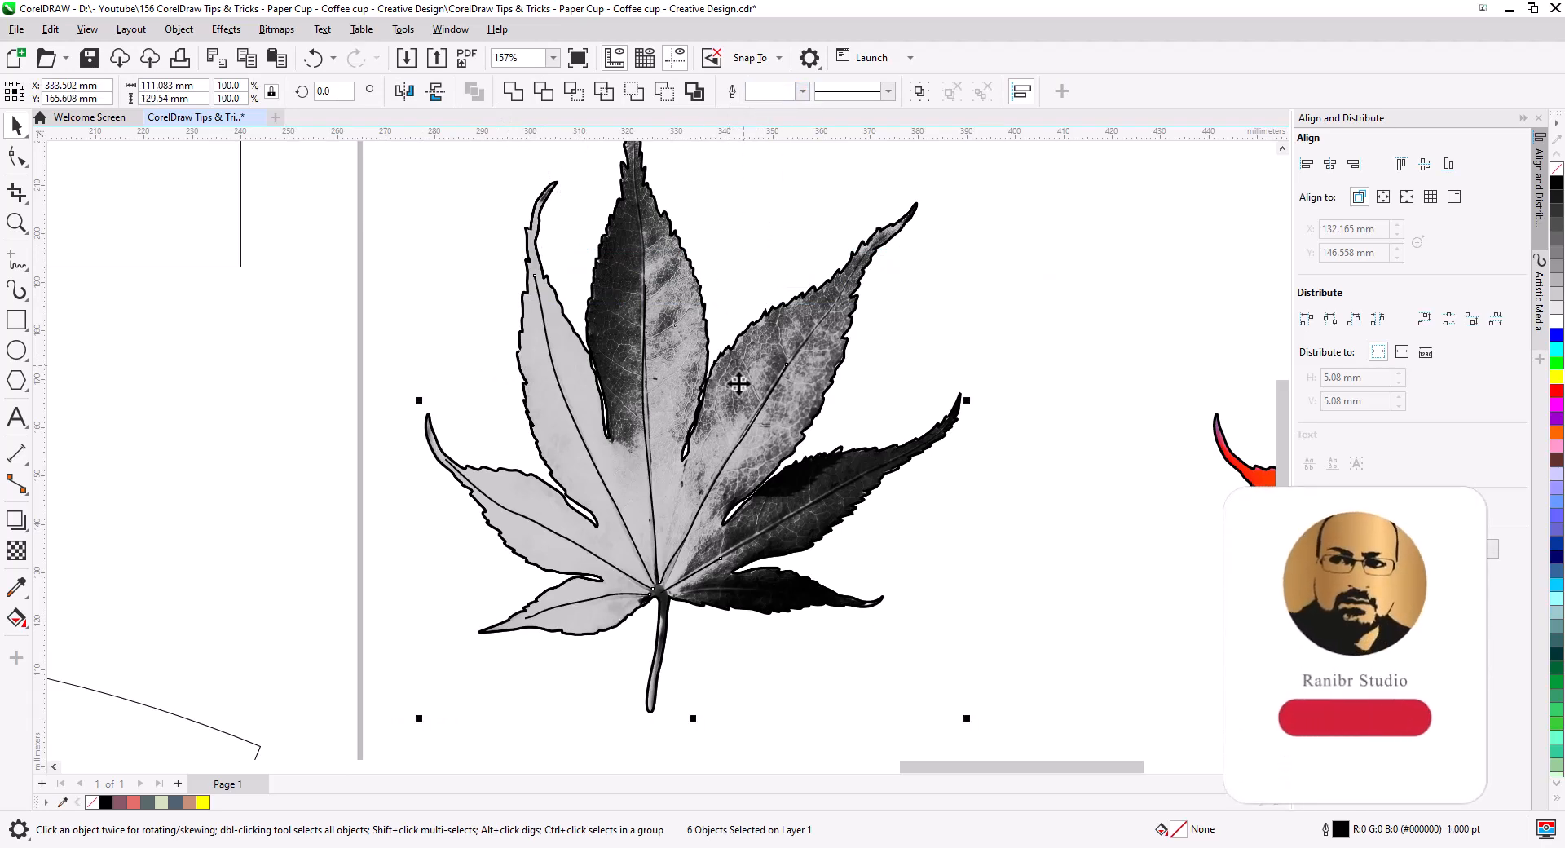
Step: Convert the grayscale leaf and its six vein curves together into a single grayscale bitmap
left_click(277, 30)
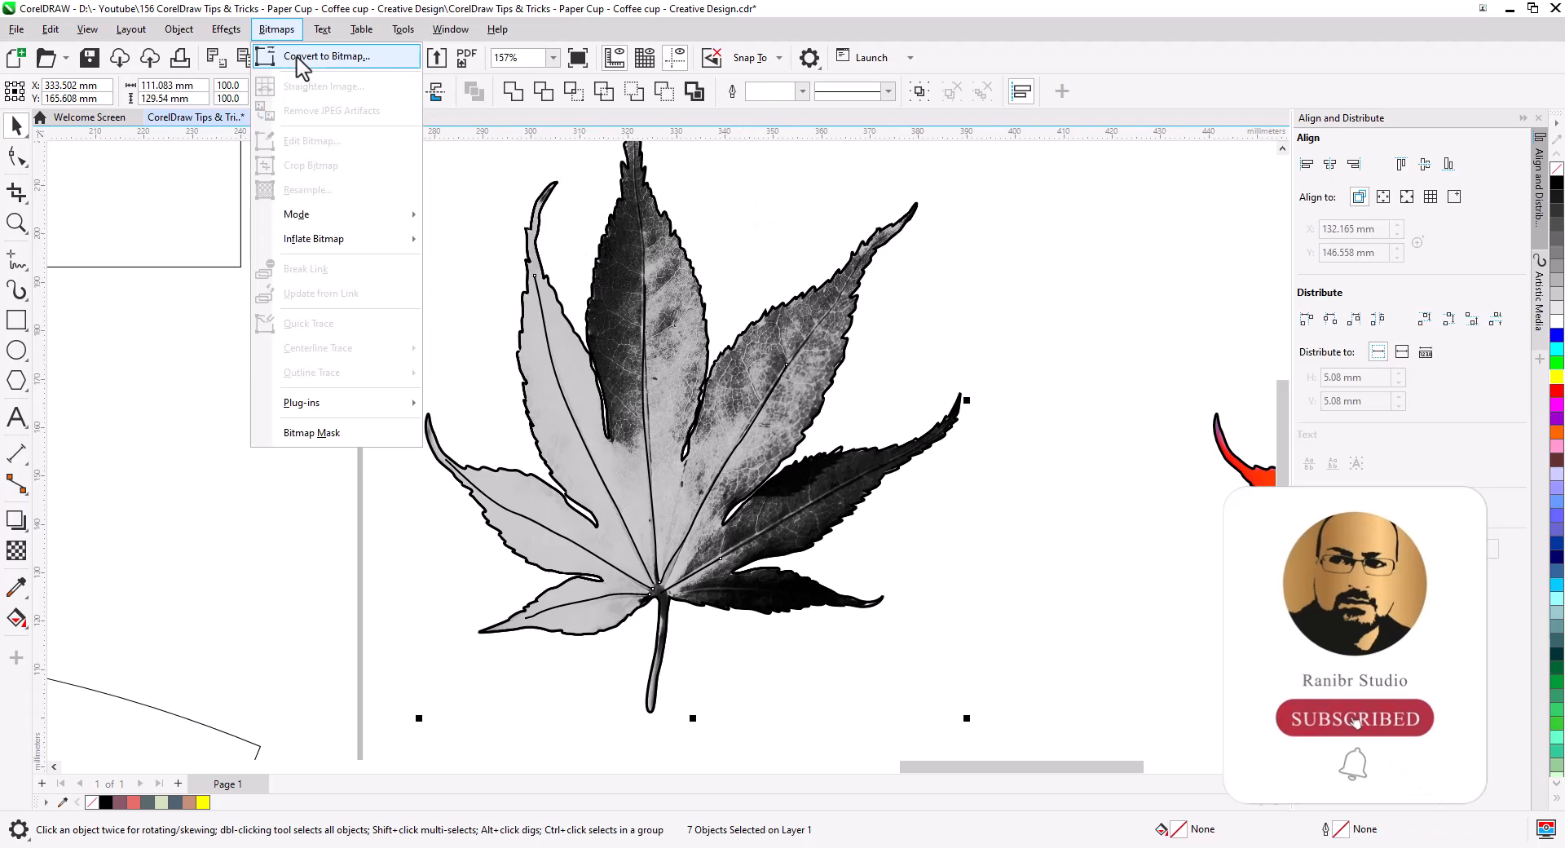
left_click(298, 57)
left_click(805, 521)
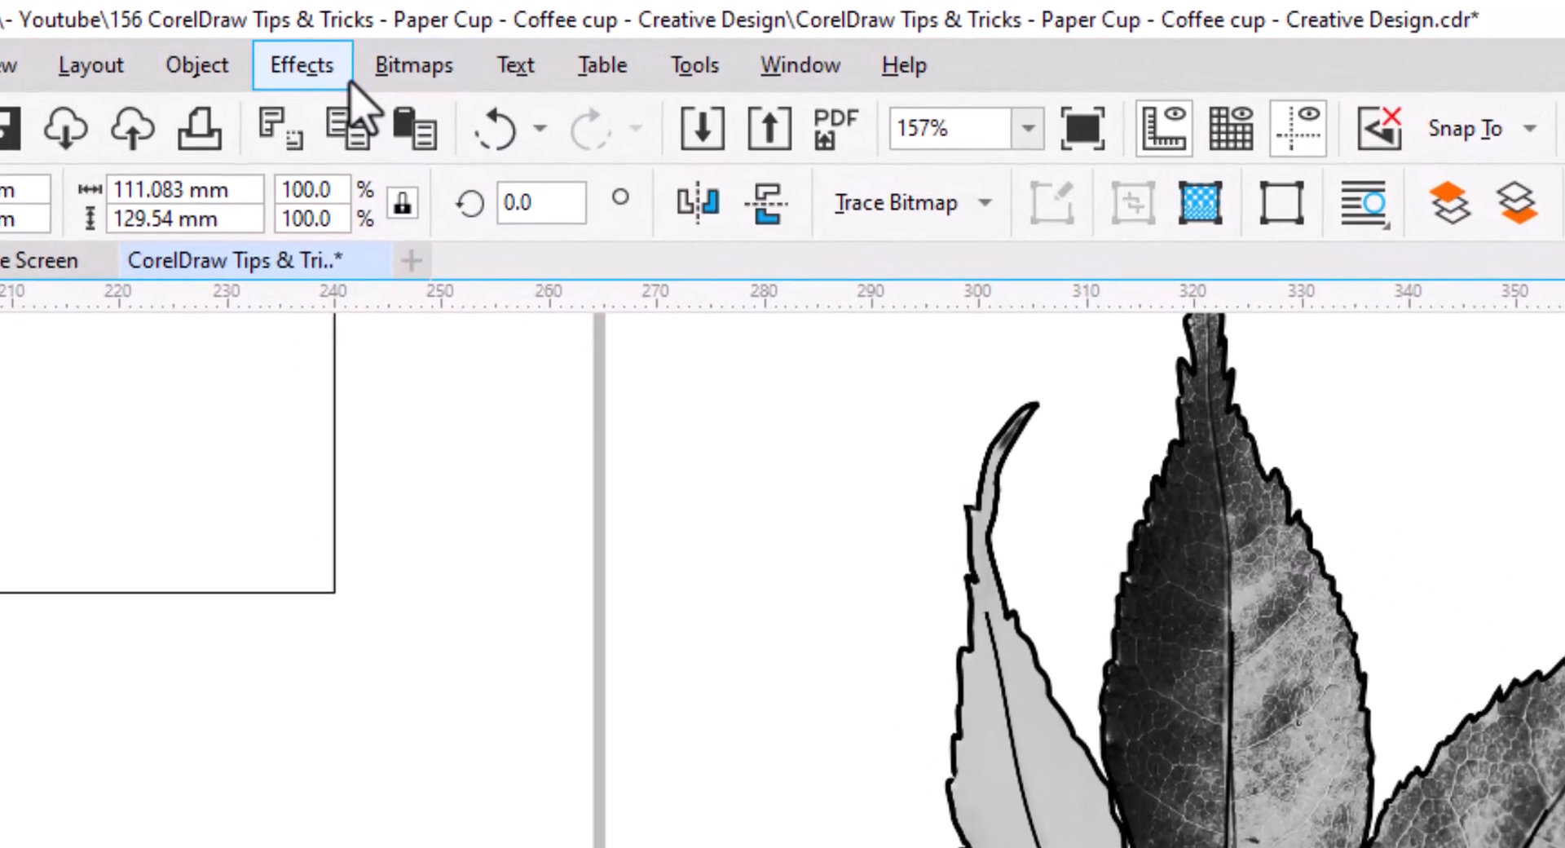
Step: Convert the combined leaf bitmap to Black and White (1-bit) with the Line Art method and a raised threshold
left_click(277, 29)
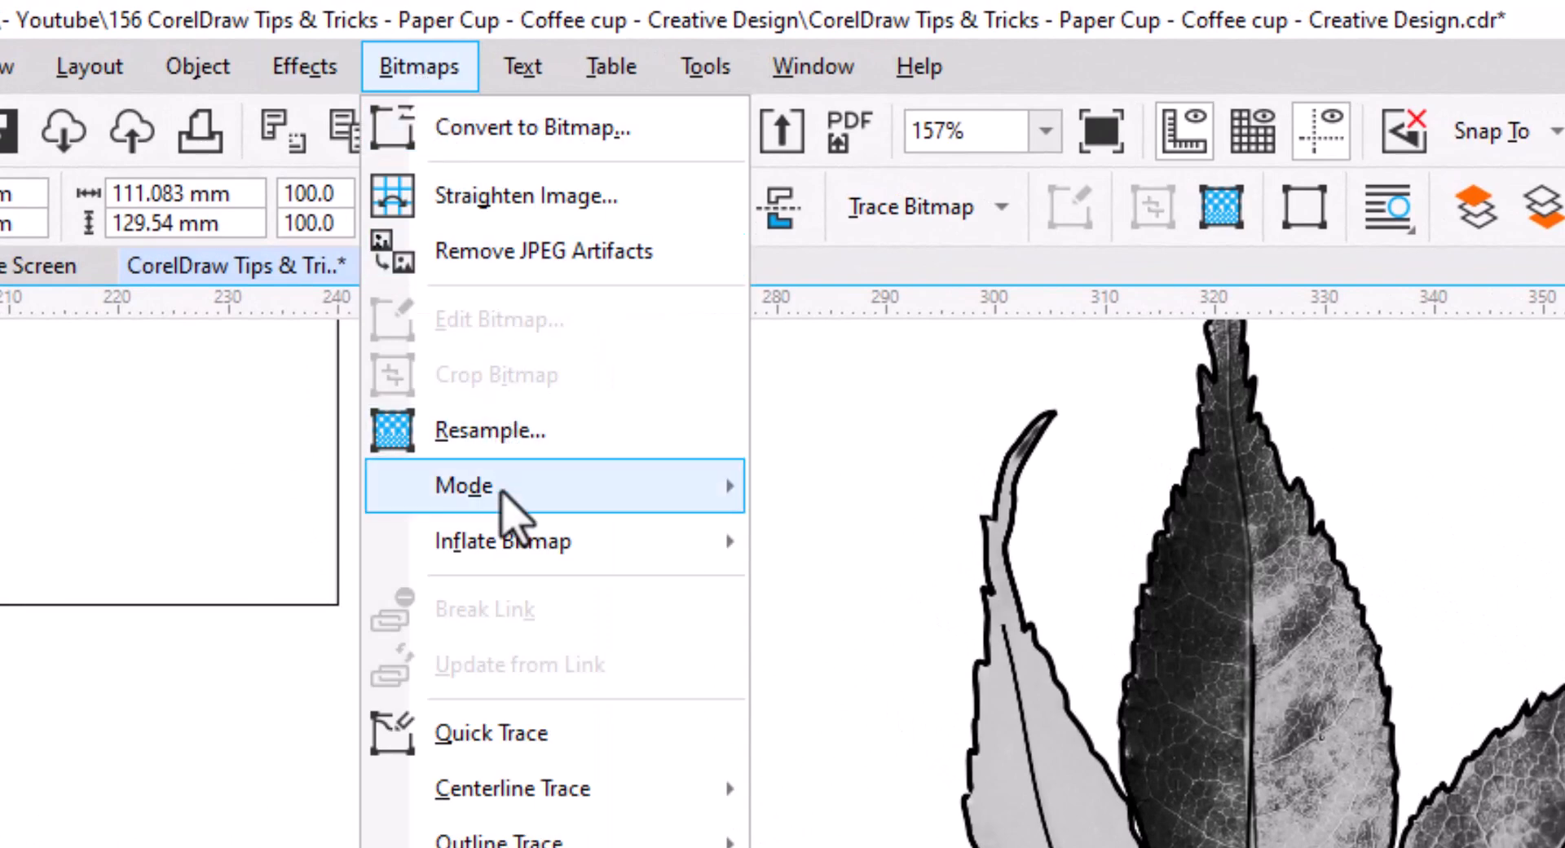
mouse_move(649, 489)
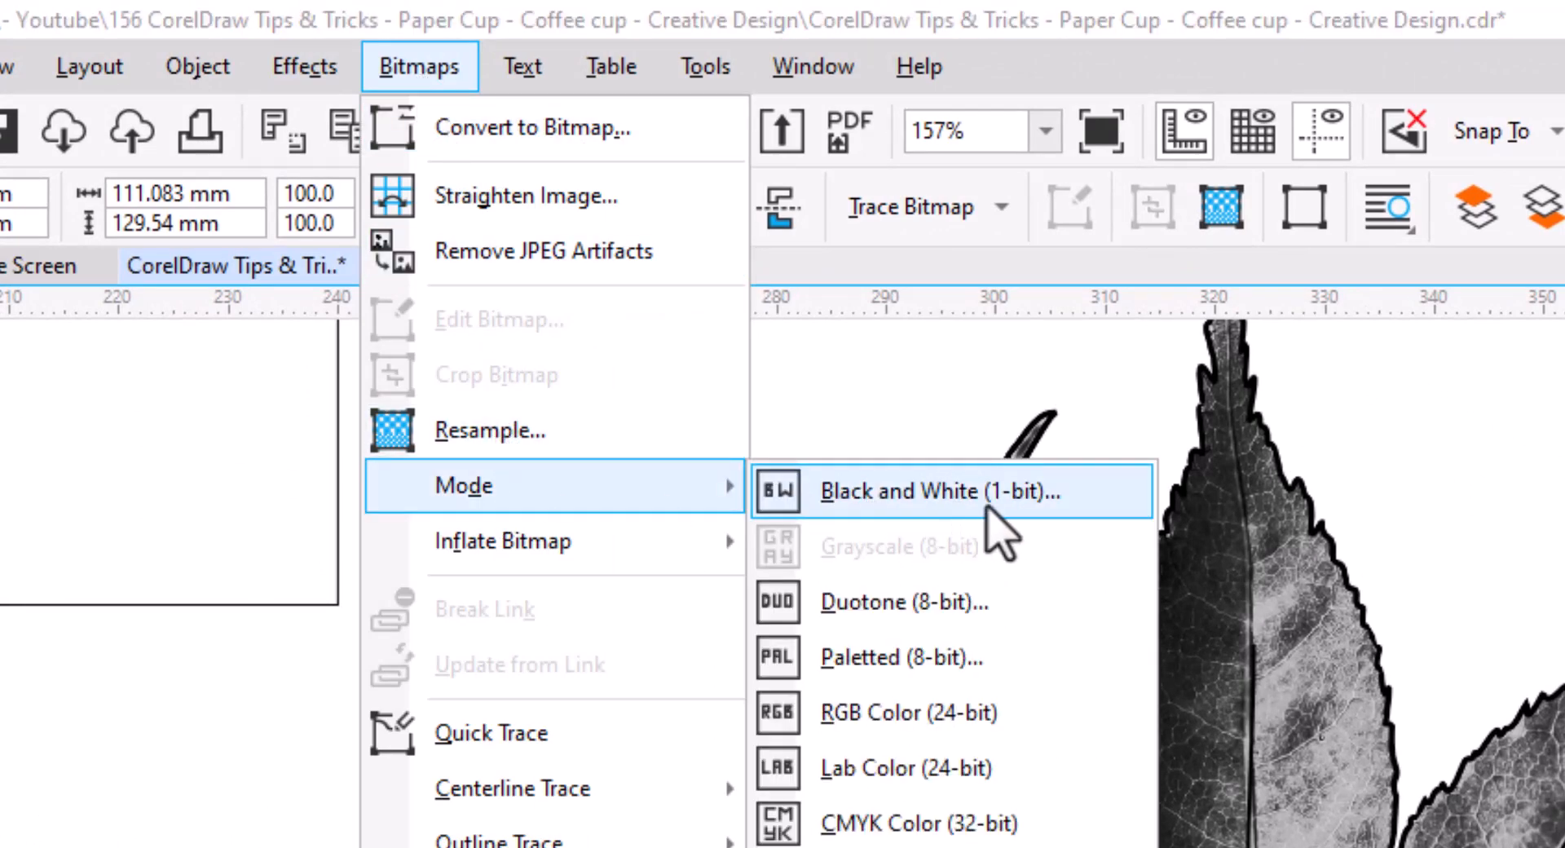
left_click(955, 505)
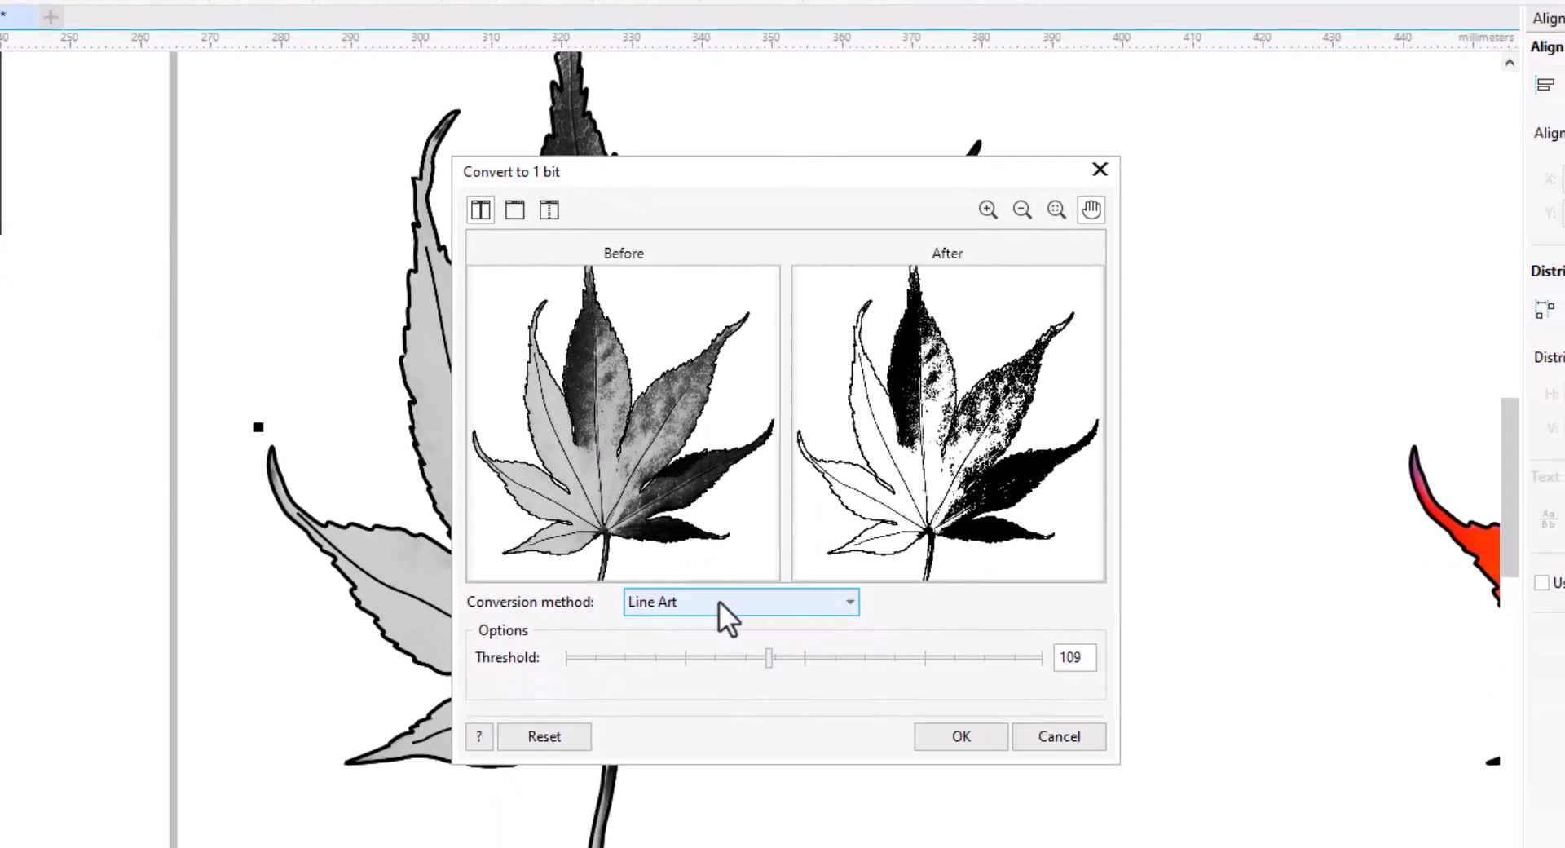
left_click_drag(732, 662, 826, 662)
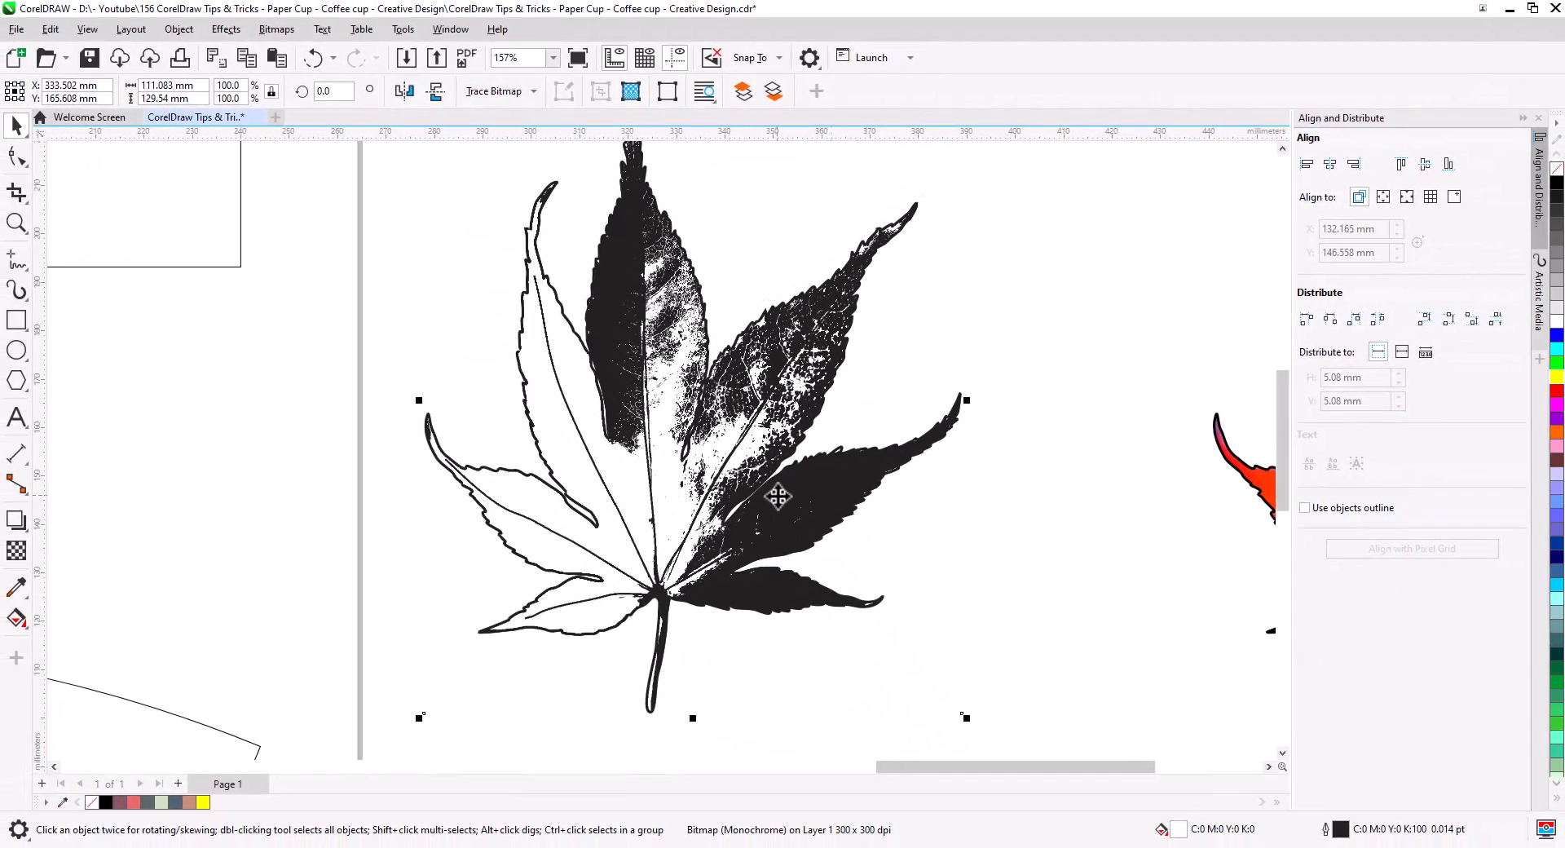
Step: Outline-trace the black-and-white leaf as a low quality image with detail 58 and smoothing 47, removing the background color
scroll(777, 495, "down", 2)
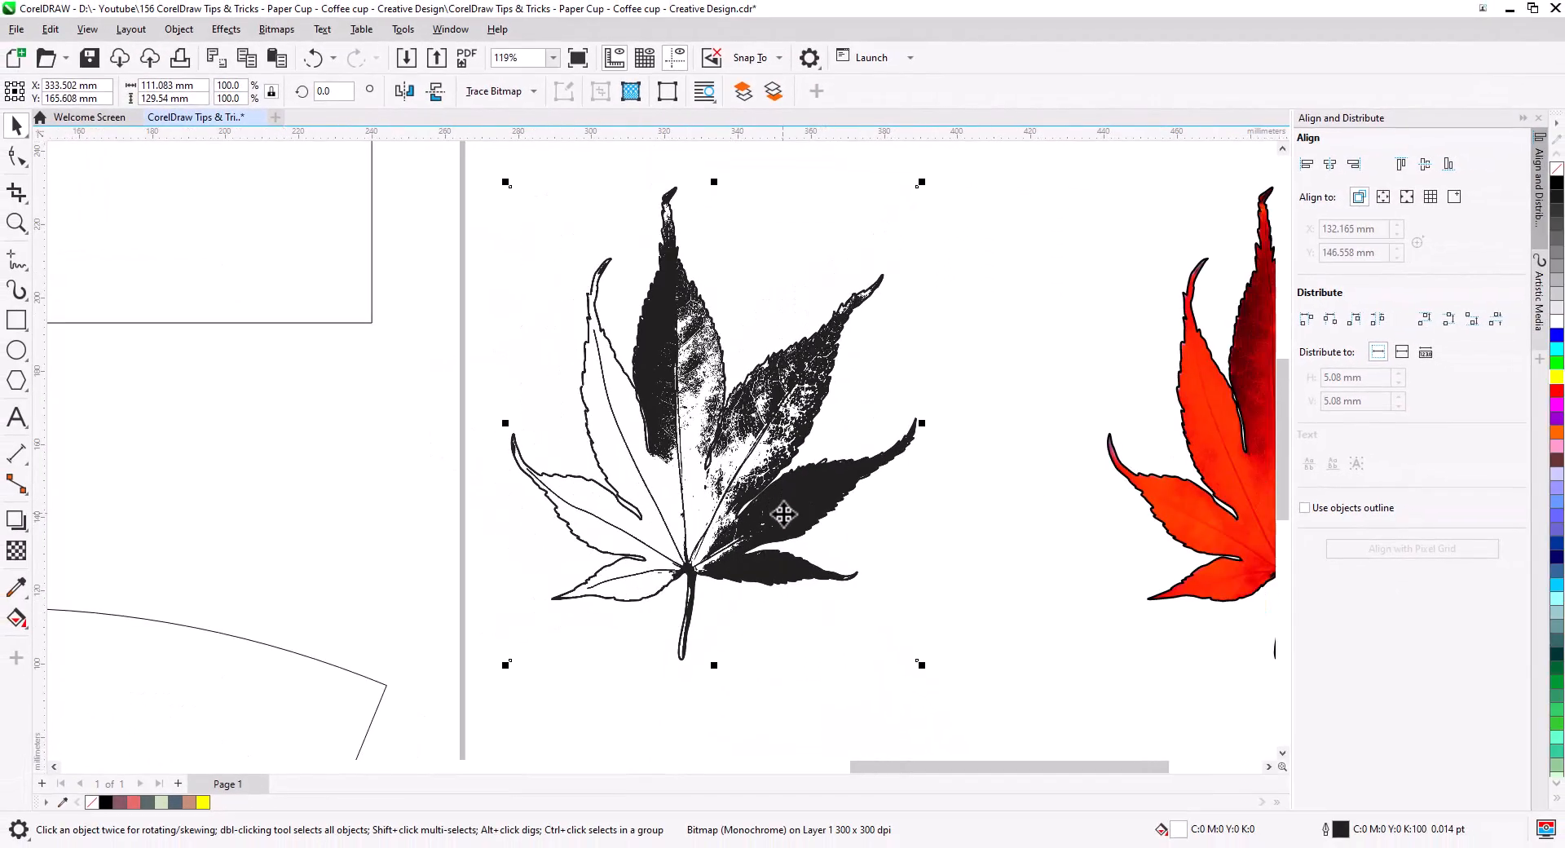
left_click(734, 515)
right_click(717, 484)
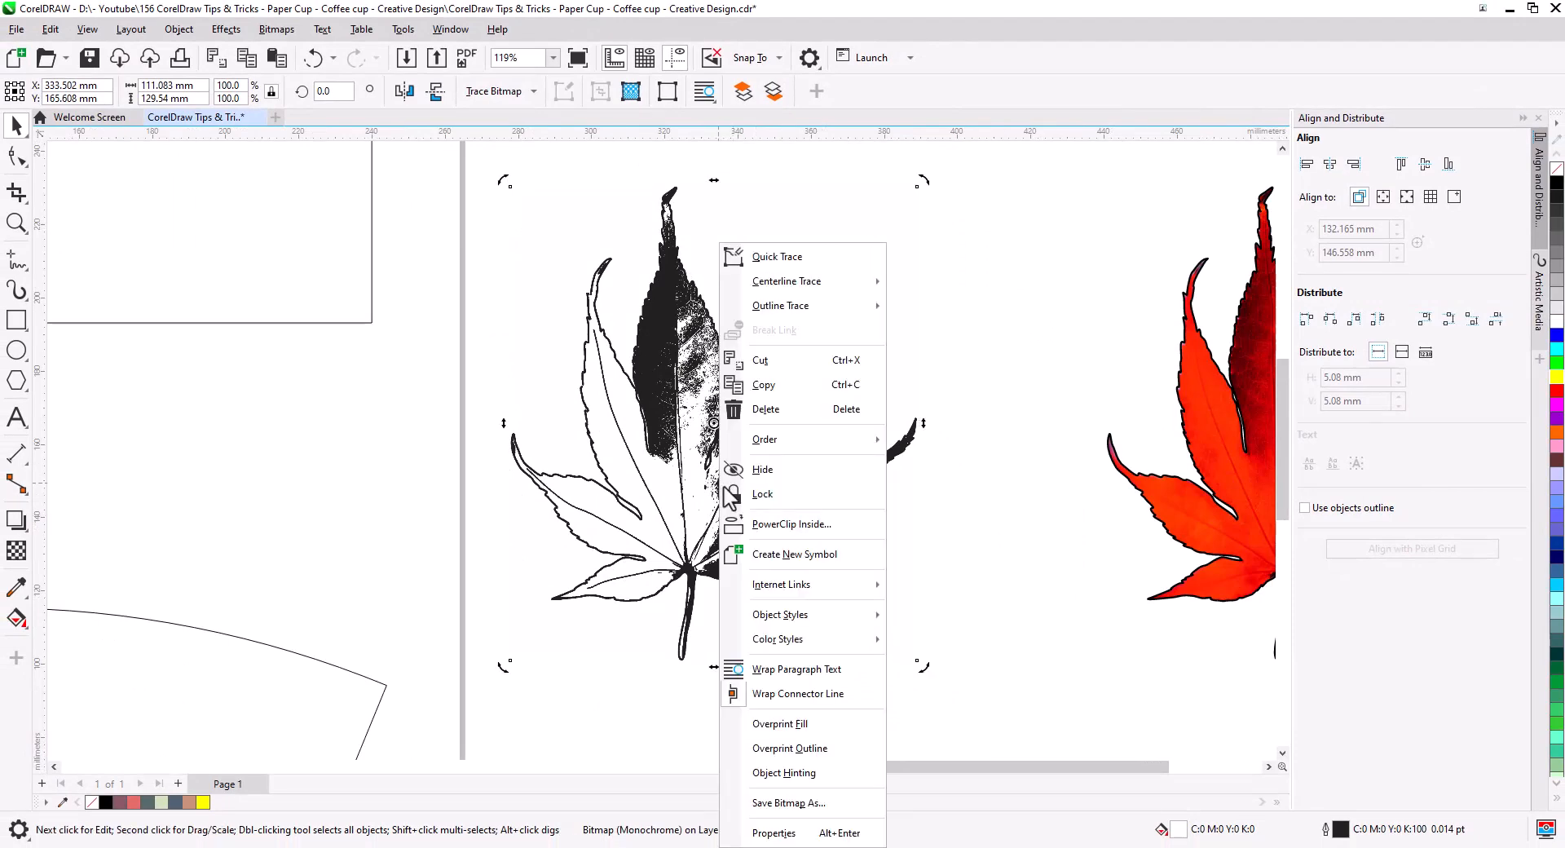
mouse_move(788, 310)
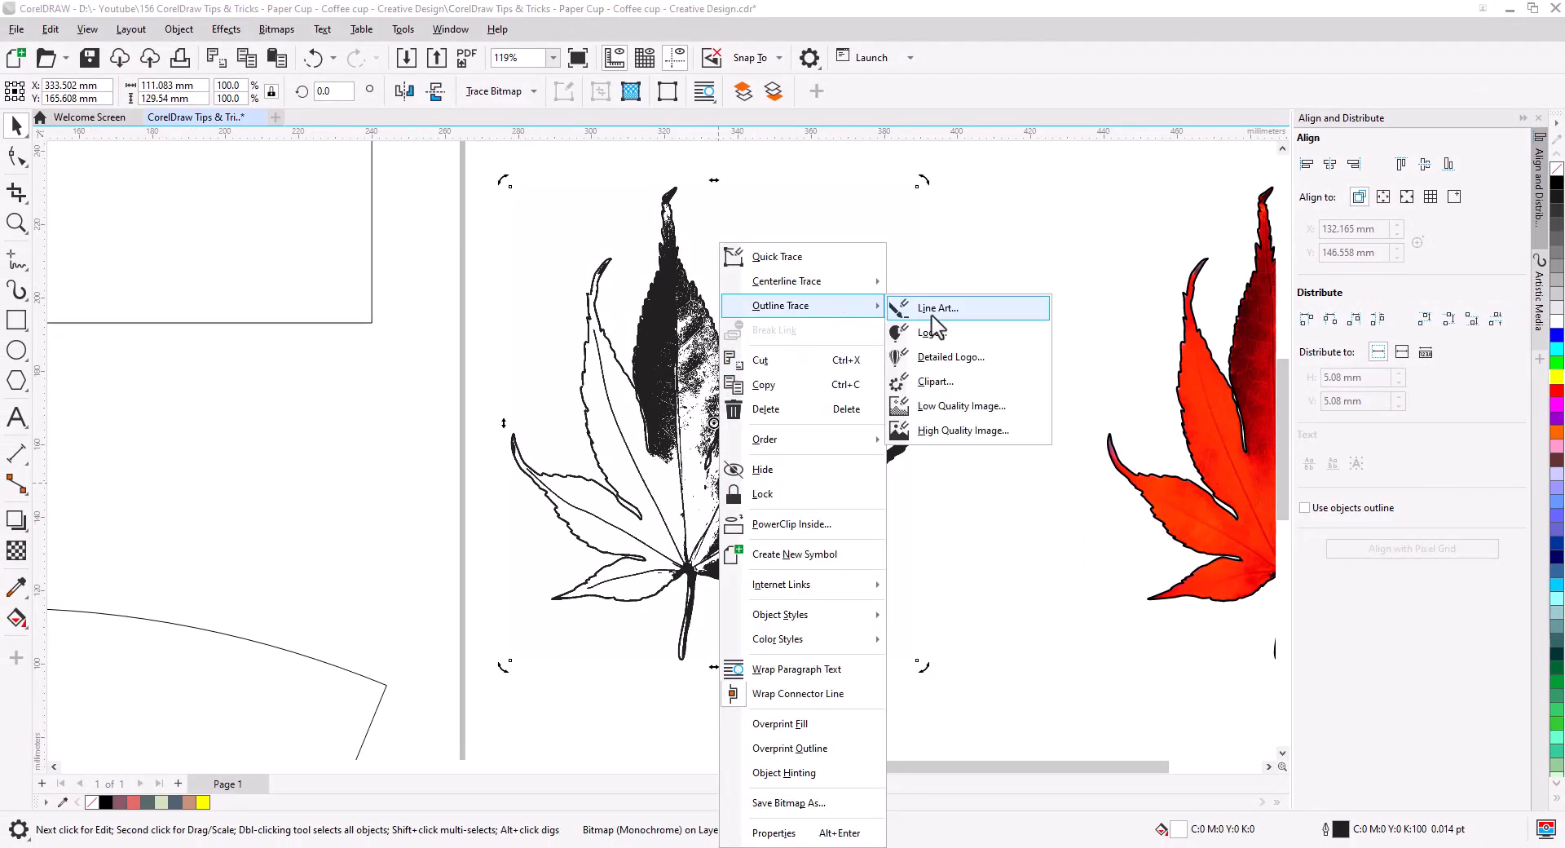
left_click(982, 421)
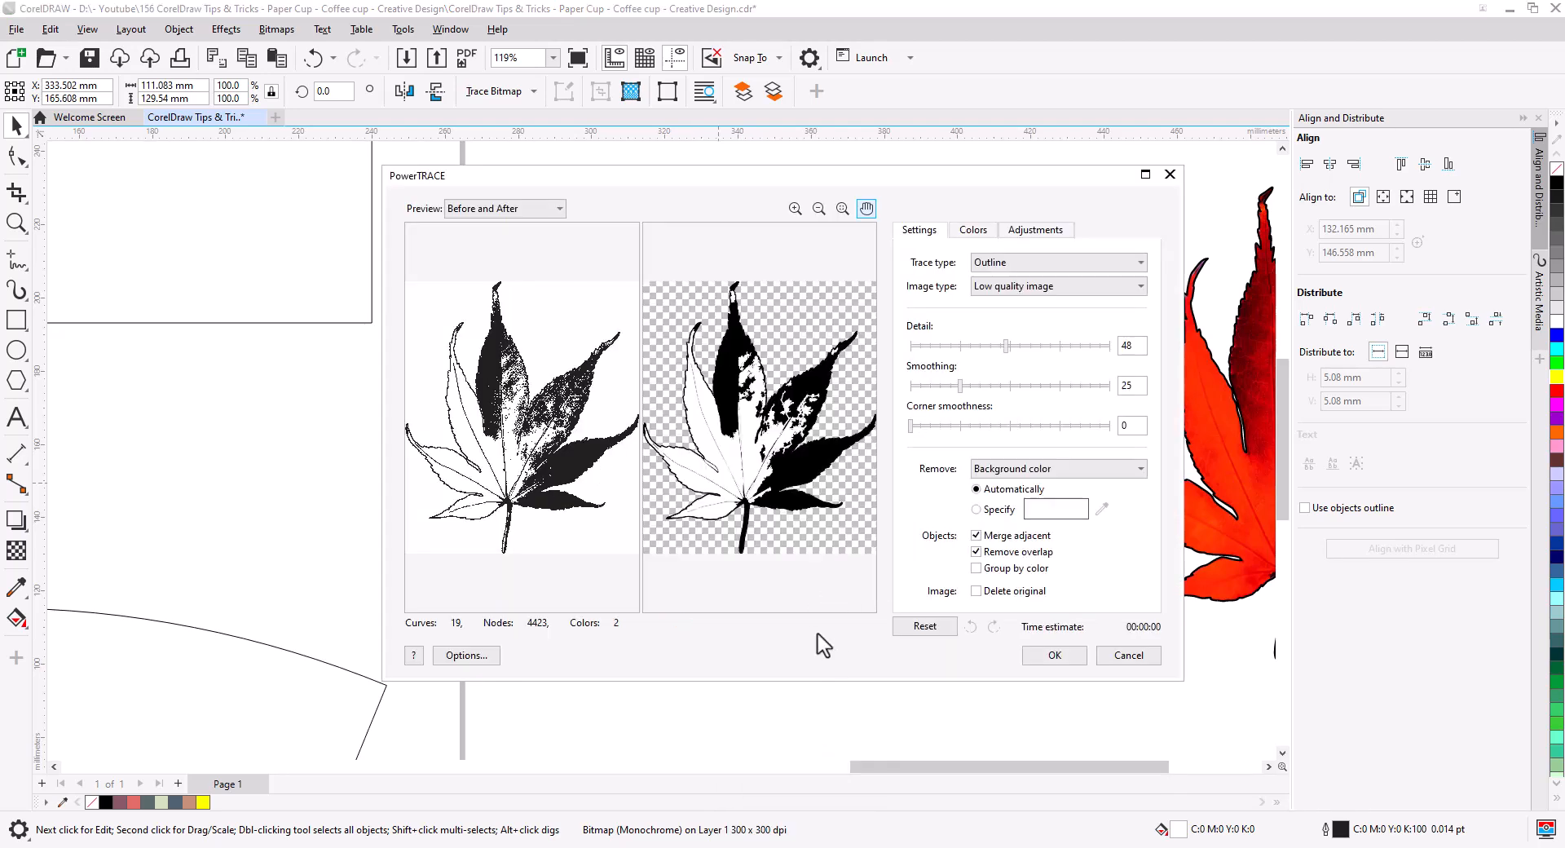
left_click(1026, 349)
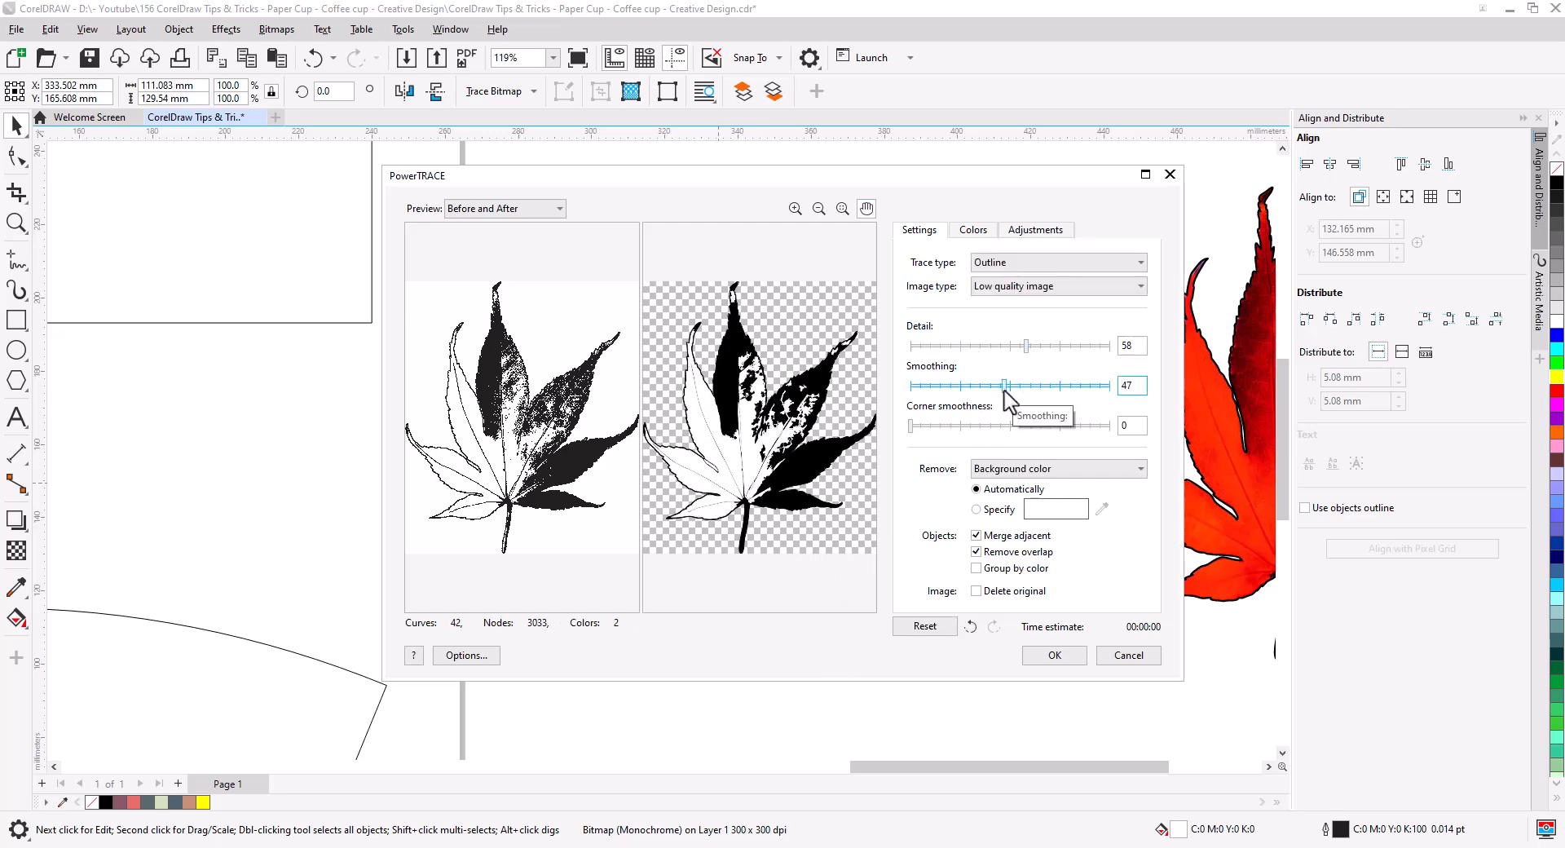
left_click(1055, 656)
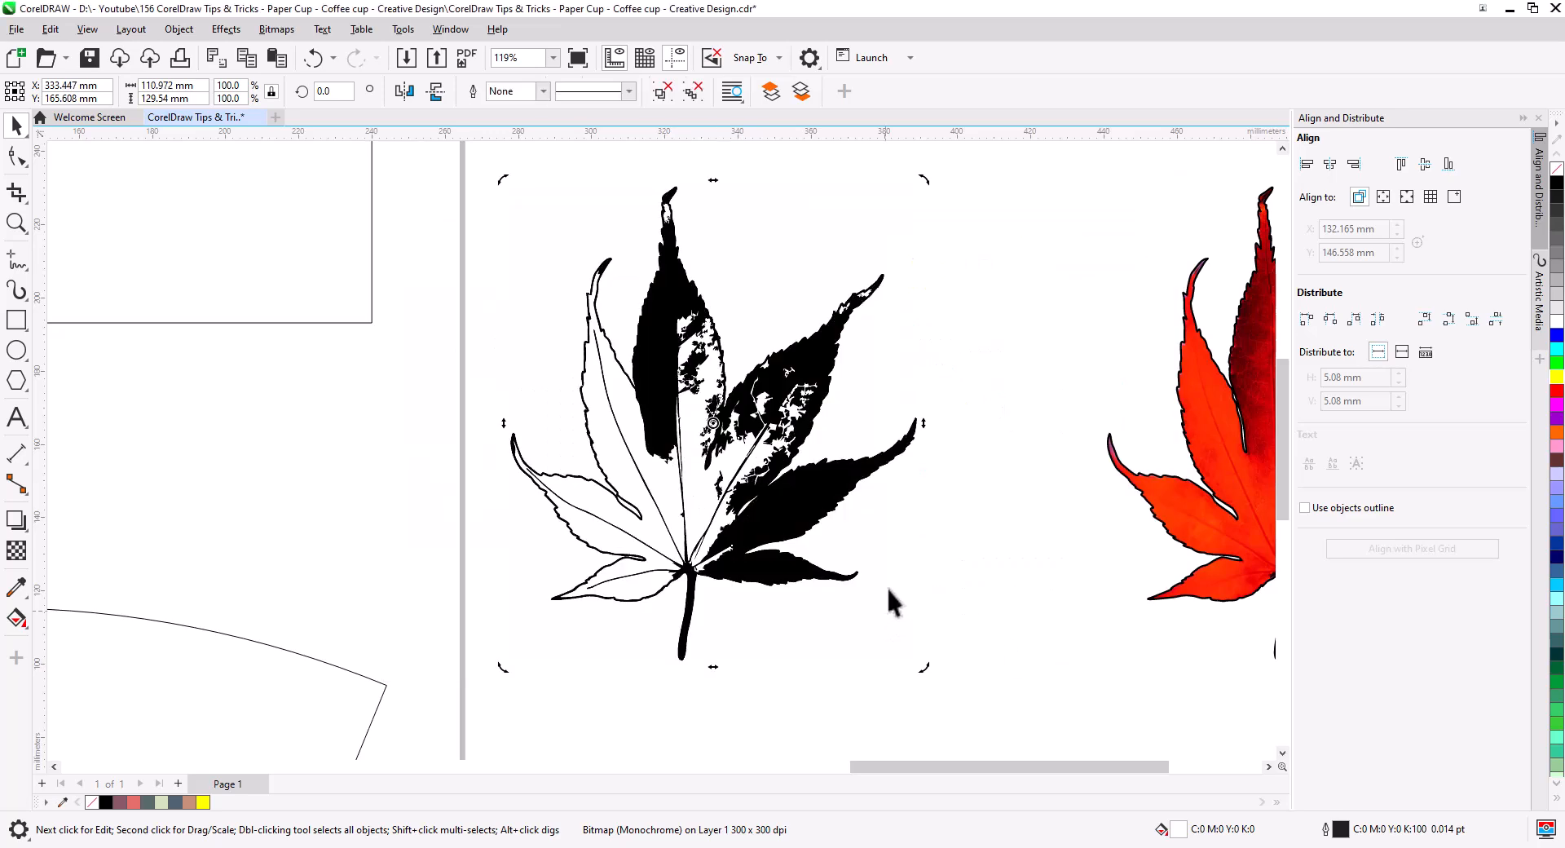
Step: Move the traced leaf onto the rectangle on the page and shift the black-and-white bitmap about 73 mm to the right
scroll(810, 580, "down", 2)
scroll(794, 553, "down", 2)
mouse_move(1088, 567)
left_mouse_down()
mouse_move(740, 540)
mouse_move(592, 444)
left_mouse_up()
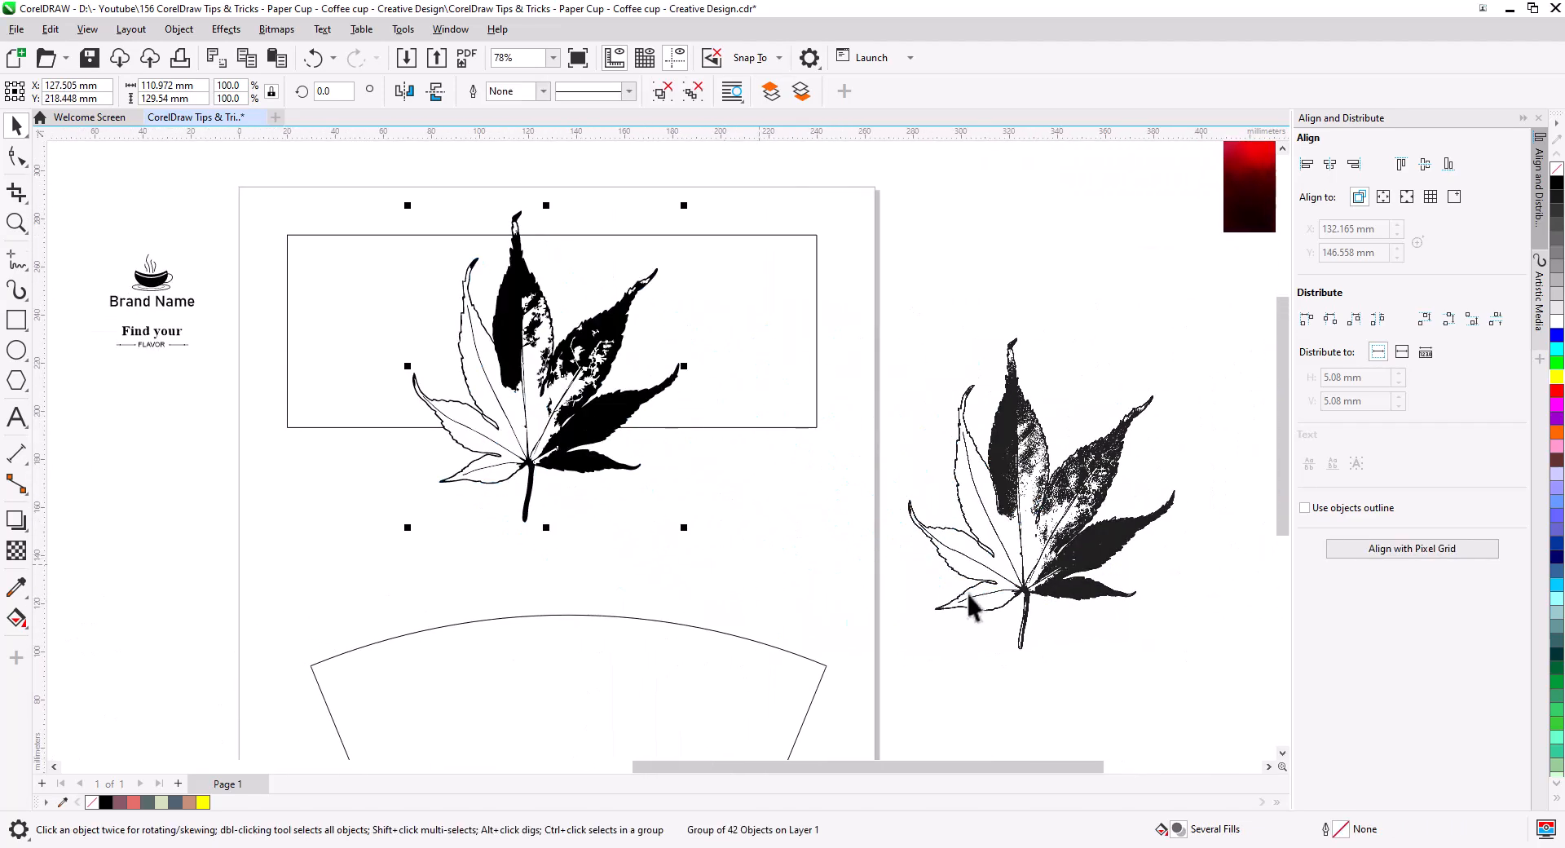
left_click_drag(986, 570, 1156, 573)
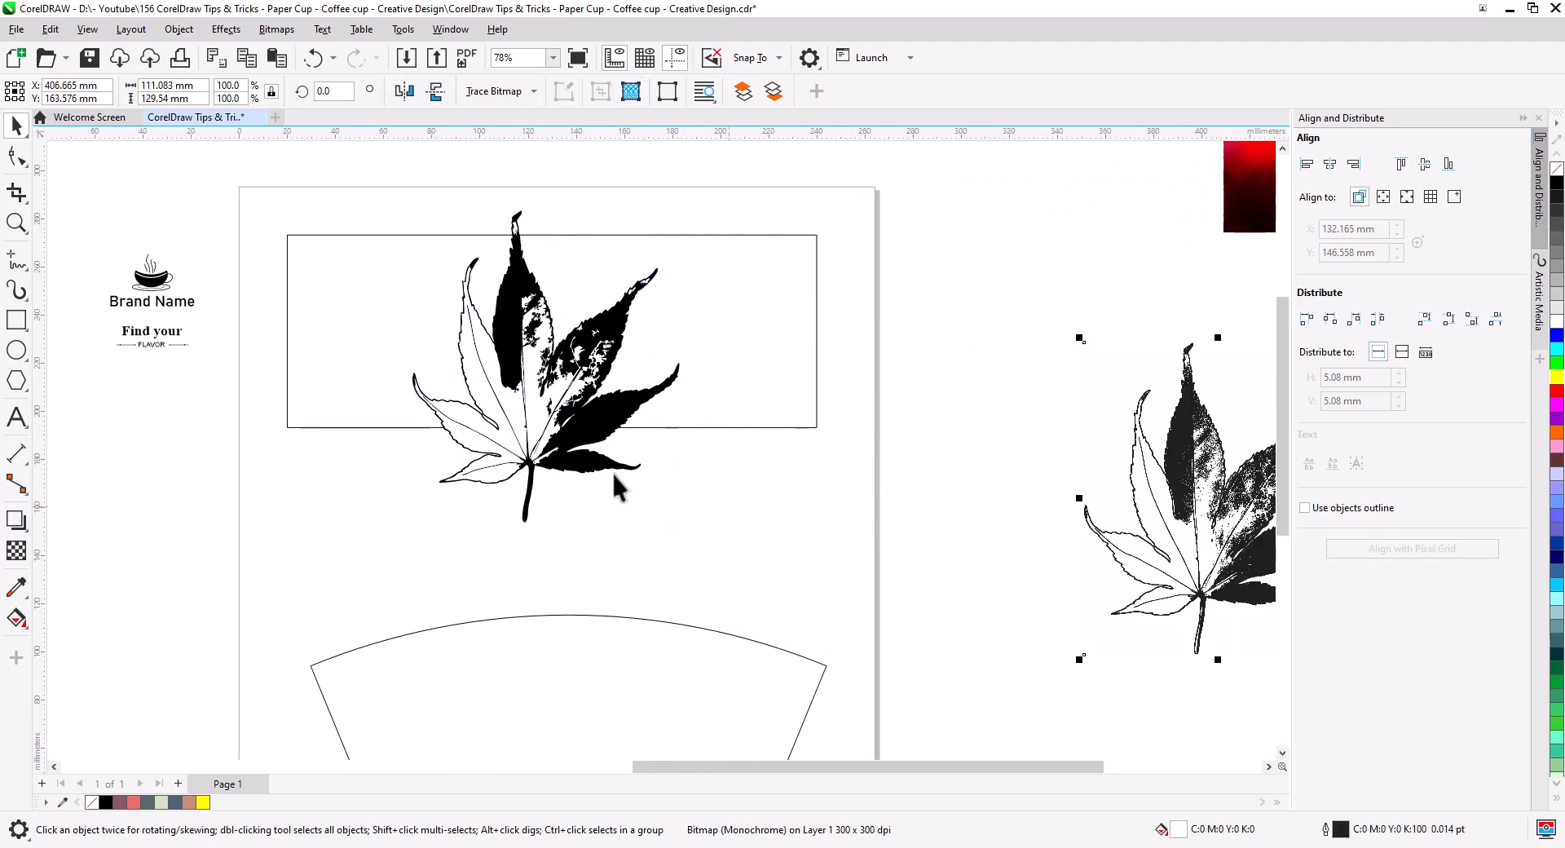
Step: Ungroup the traced leaf into separate shapes and try moving the small white piece near the top lobe's tip
scroll(531, 428, "up", 5)
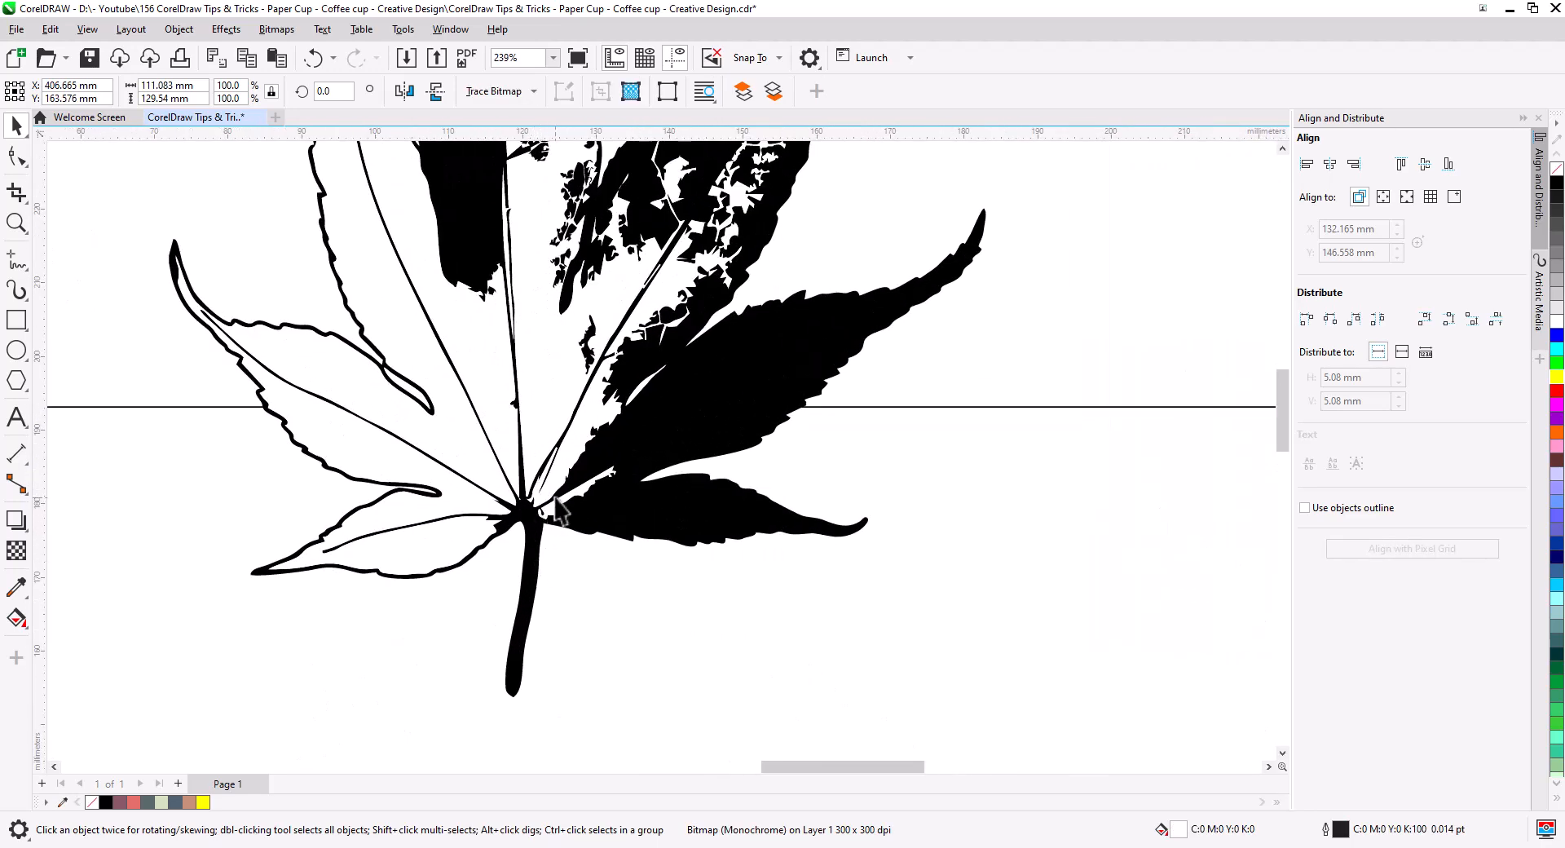
left_click(558, 415)
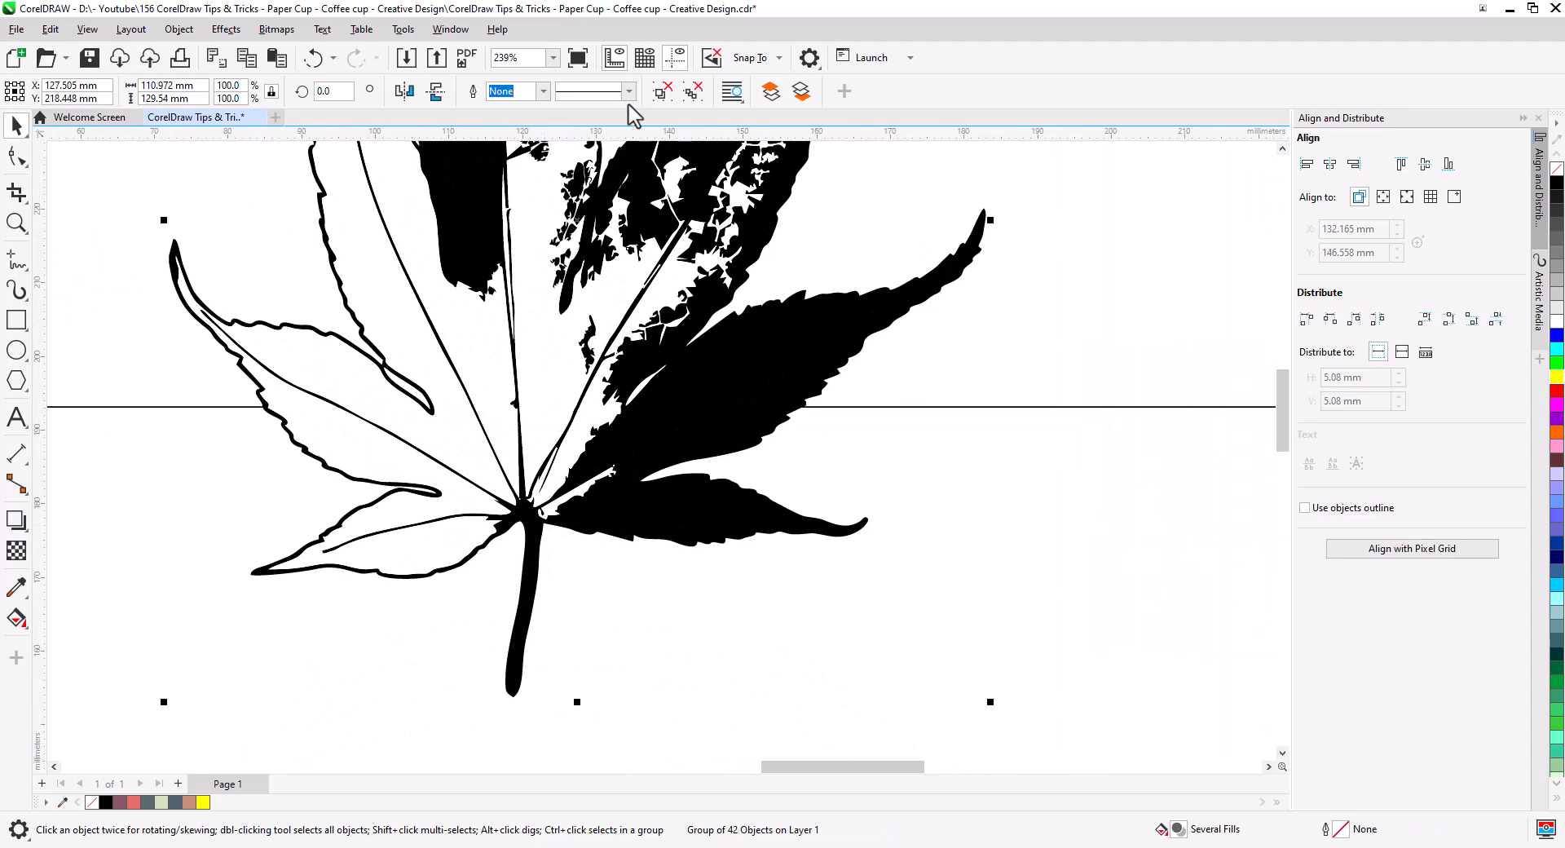
key("Escape")
scroll(527, 428, "down", 2)
left_click_drag(528, 428, 516, 617)
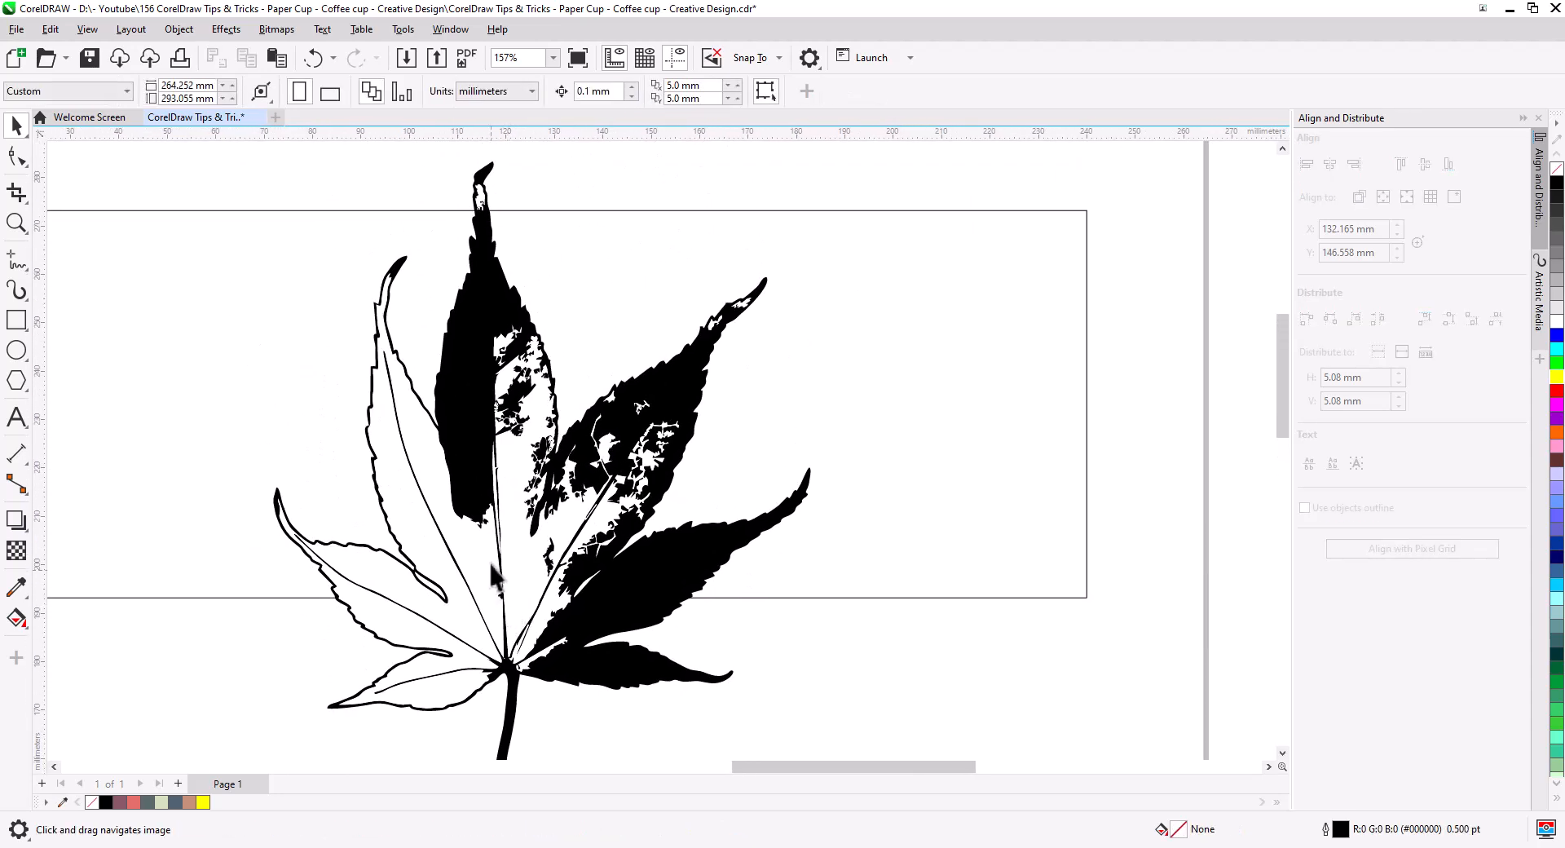
left_click_drag(481, 196, 503, 245)
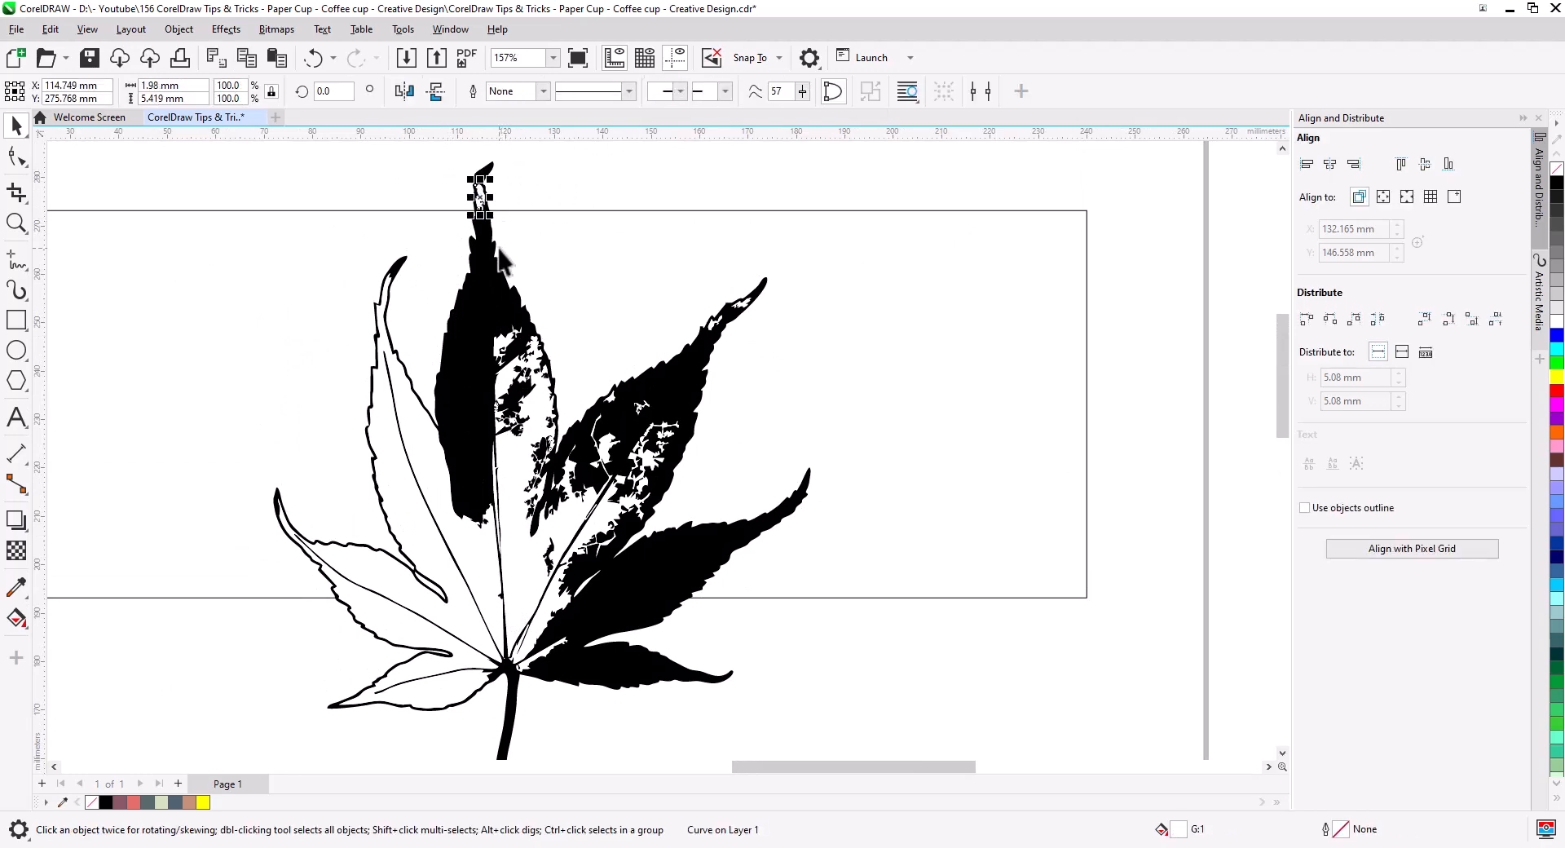
key("Escape")
Step: Delete the white background shapes between the right-hand lobes and around the leaf's centre
scroll(538, 640, "up", 2)
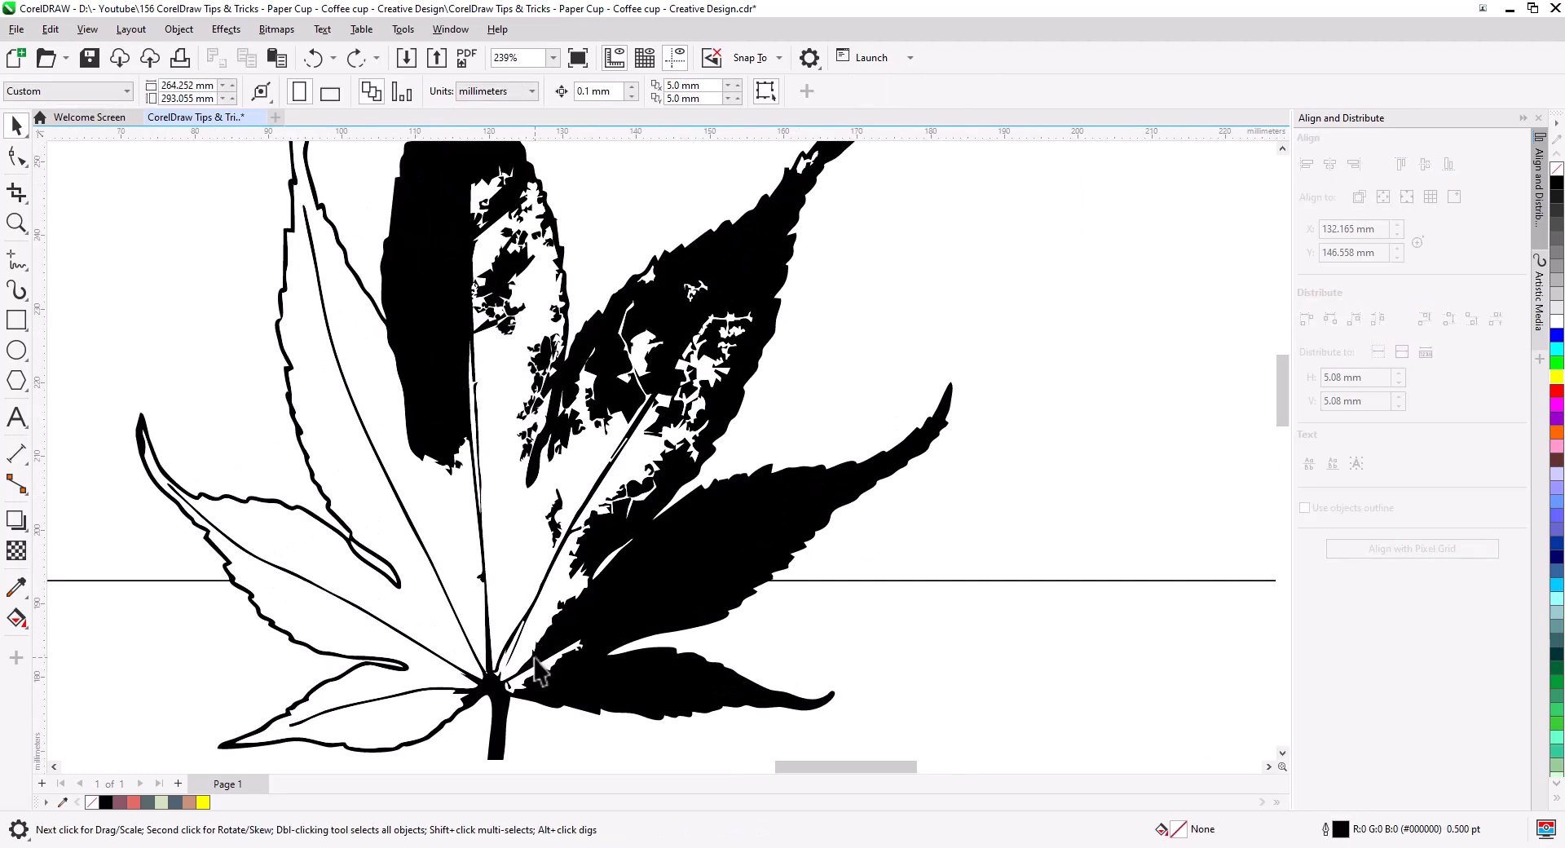
left_click(472, 687)
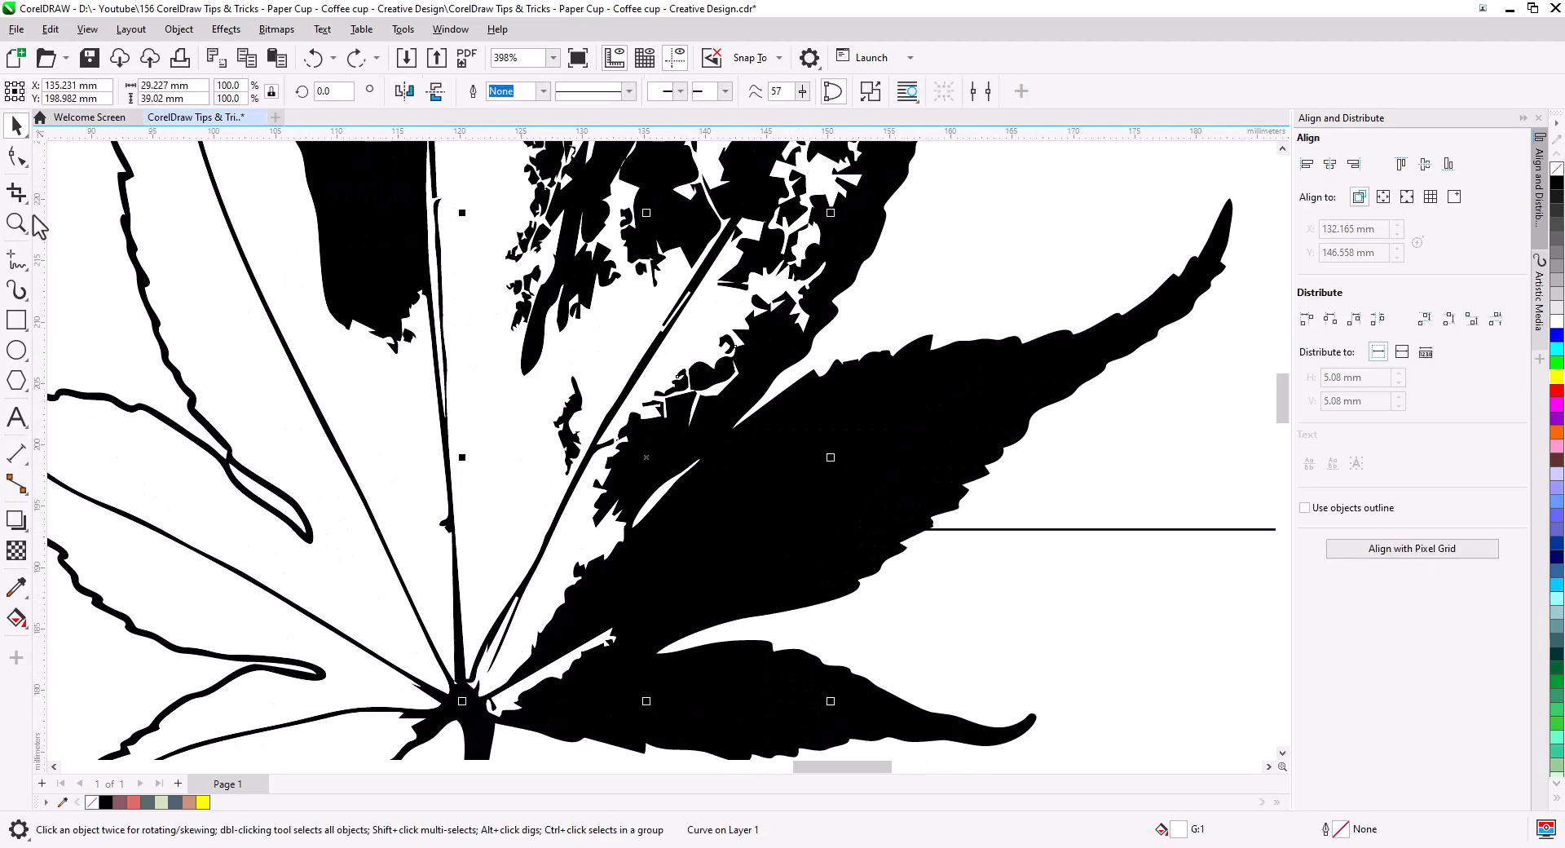
left_click(18, 159)
scroll(516, 702, "up", 3)
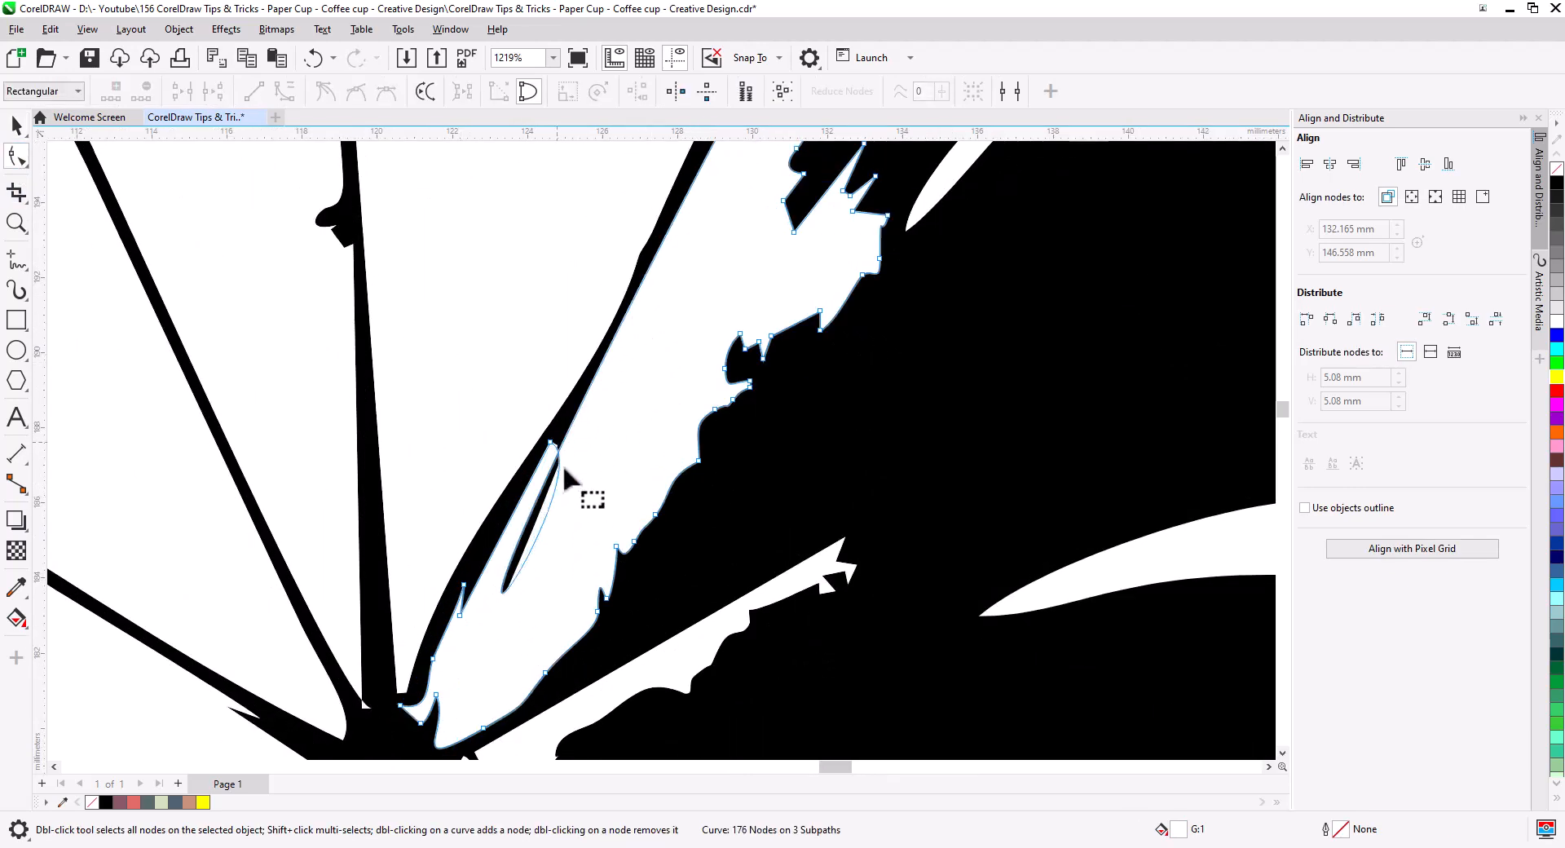
scroll(515, 629, "down", 2)
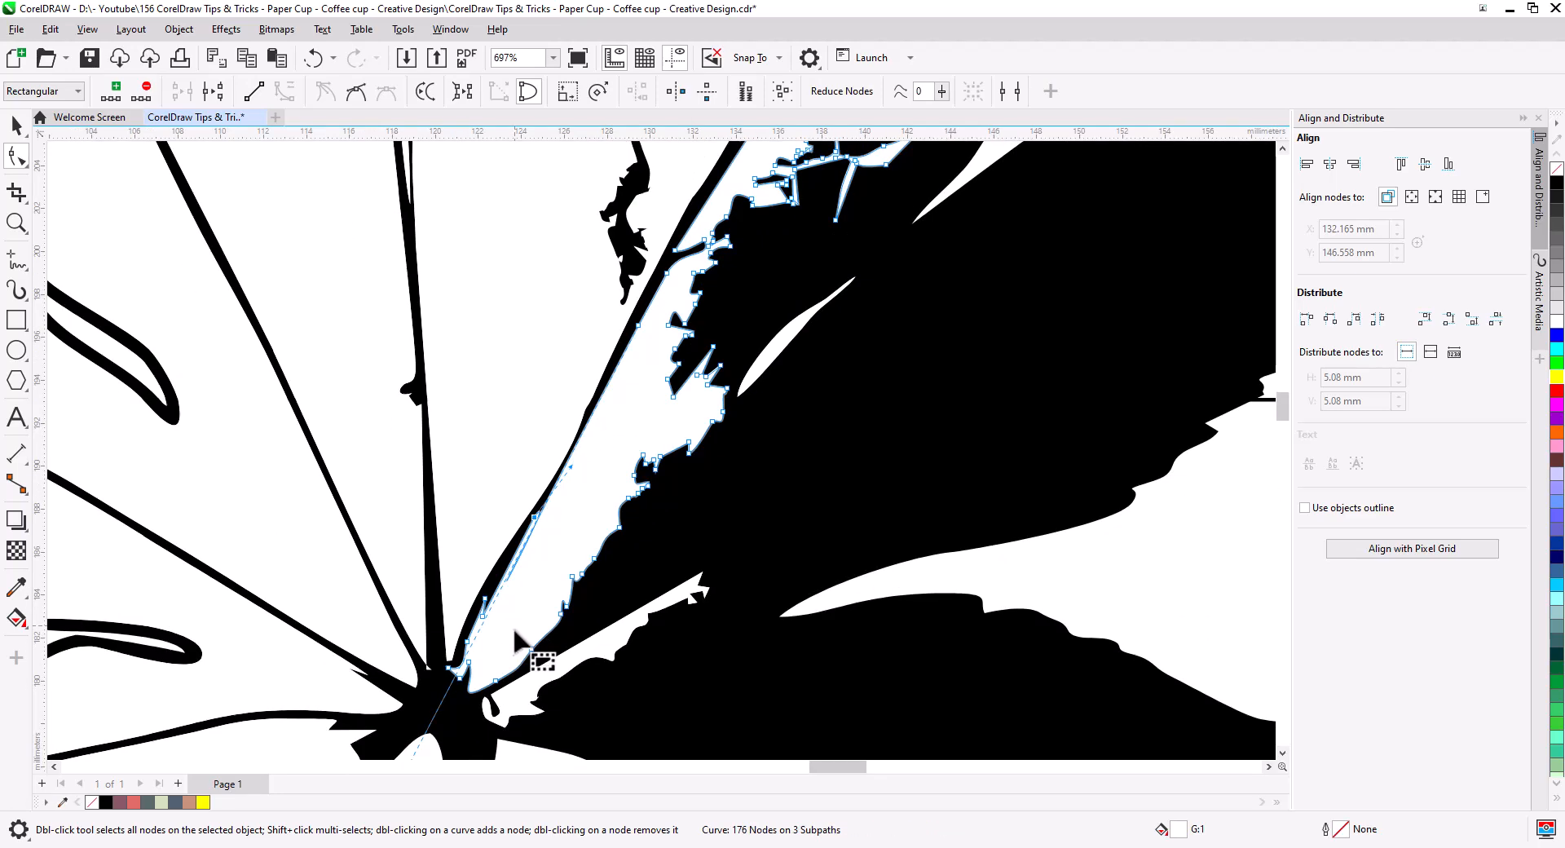
scroll(515, 631, "down", 3)
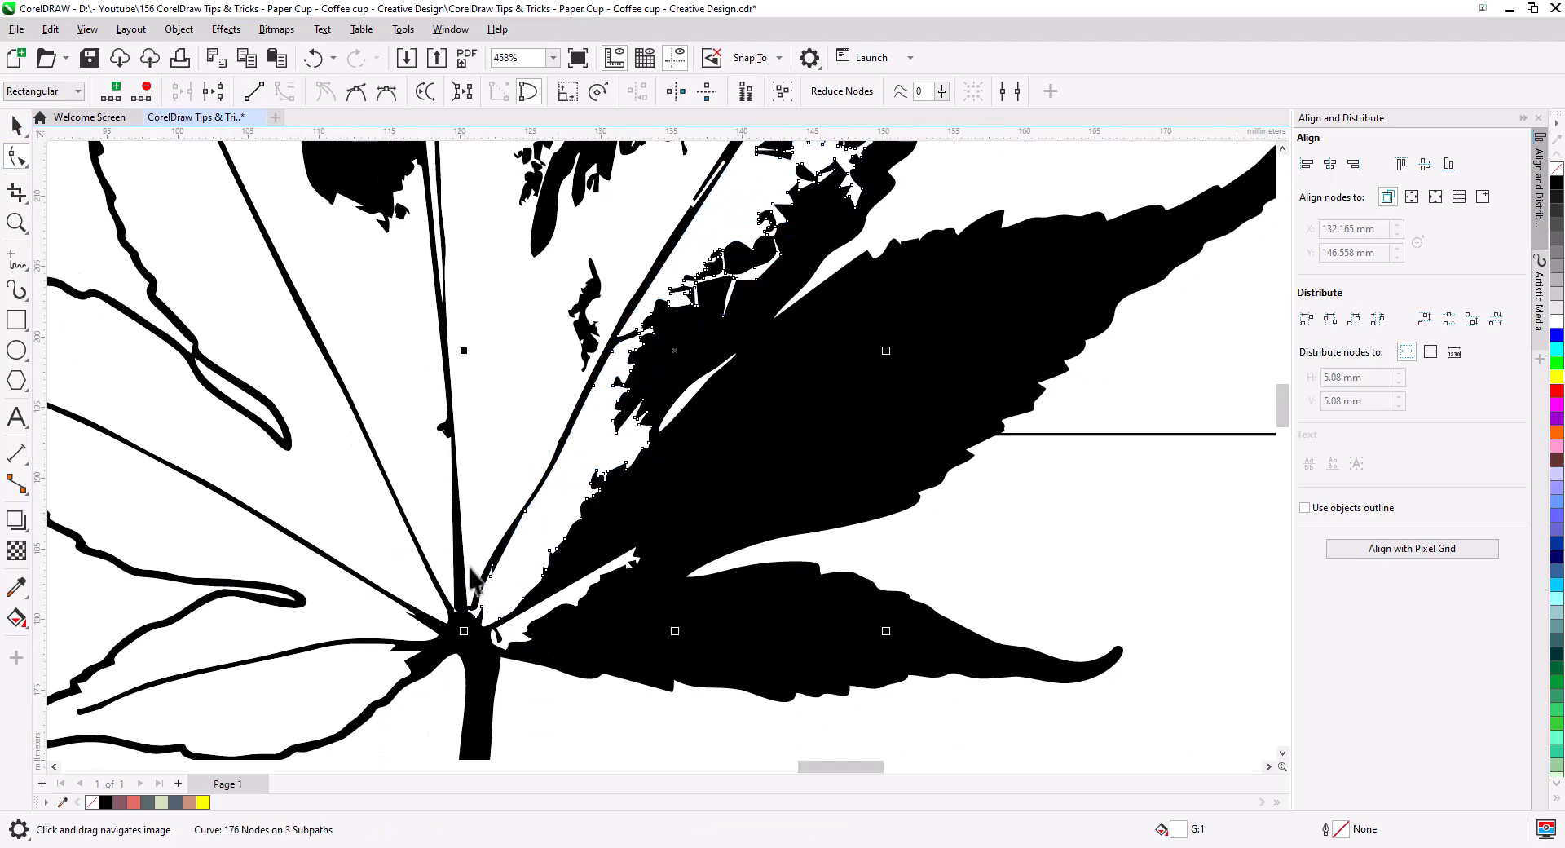
key("space")
scroll(668, 640, "down", 4)
key("Delete")
left_click(625, 552)
key("Delete")
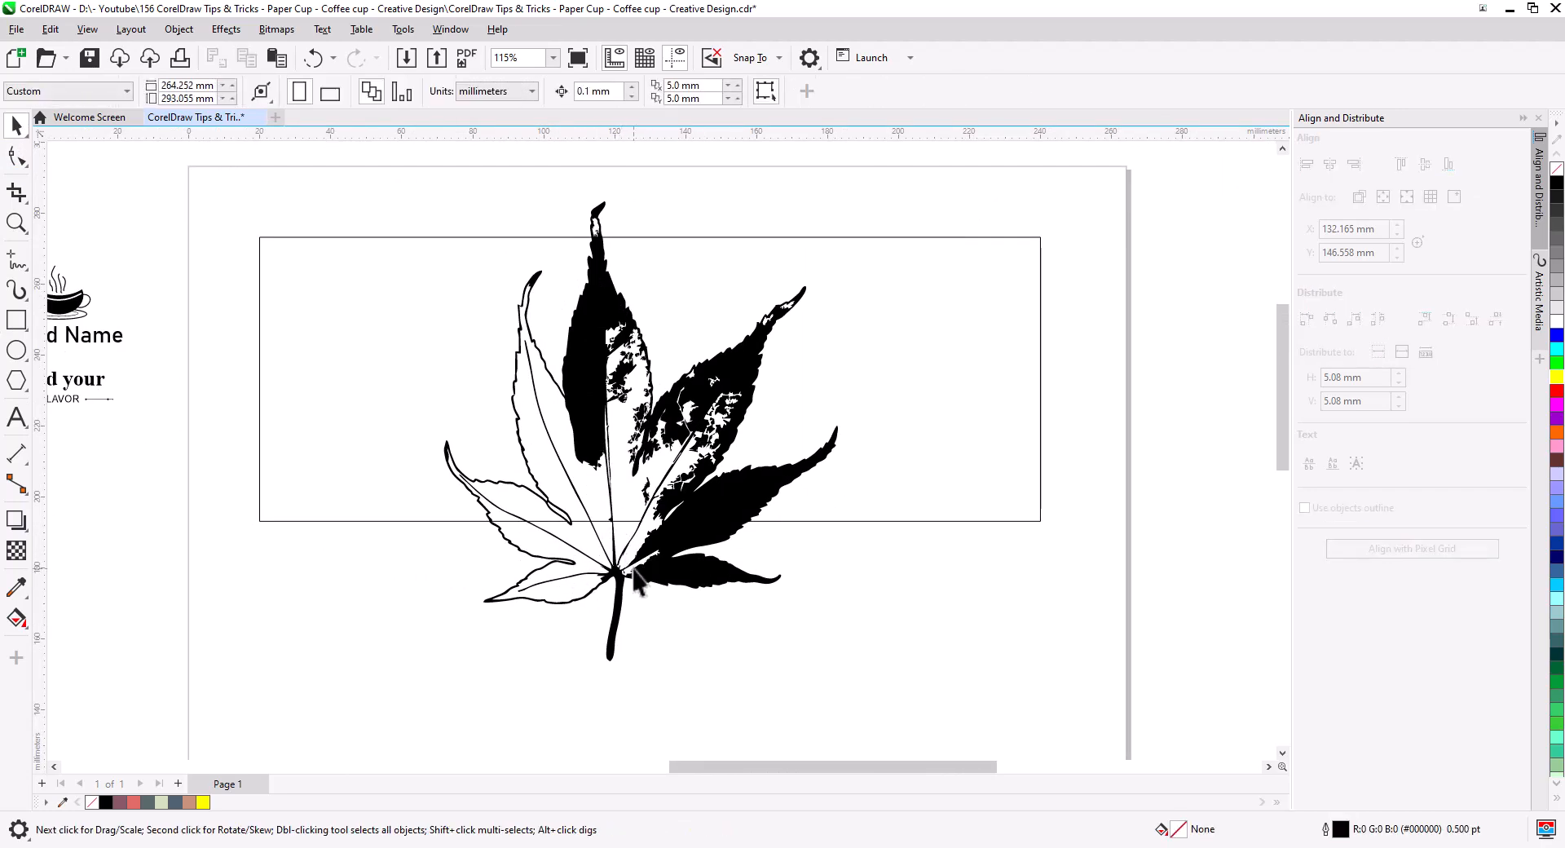
Step: Delete the stray white pieces along the upper-right lobe of the traced leaf
scroll(714, 391, "up", 3)
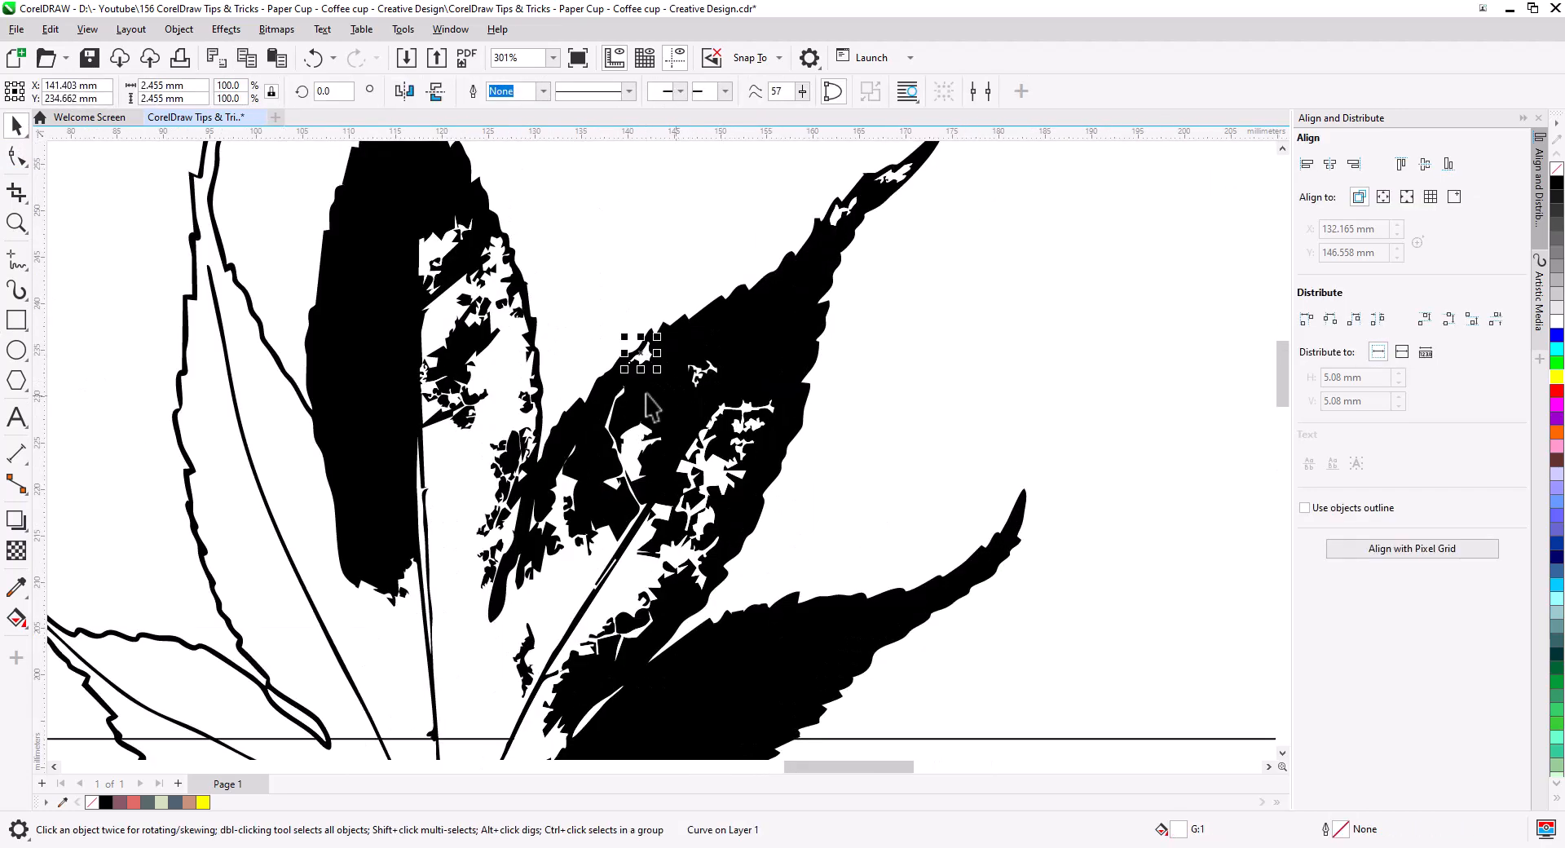
left_click(895, 185)
key("Delete")
left_click(657, 514)
key("Delete")
left_click(617, 572)
left_click(752, 424)
key("Delete")
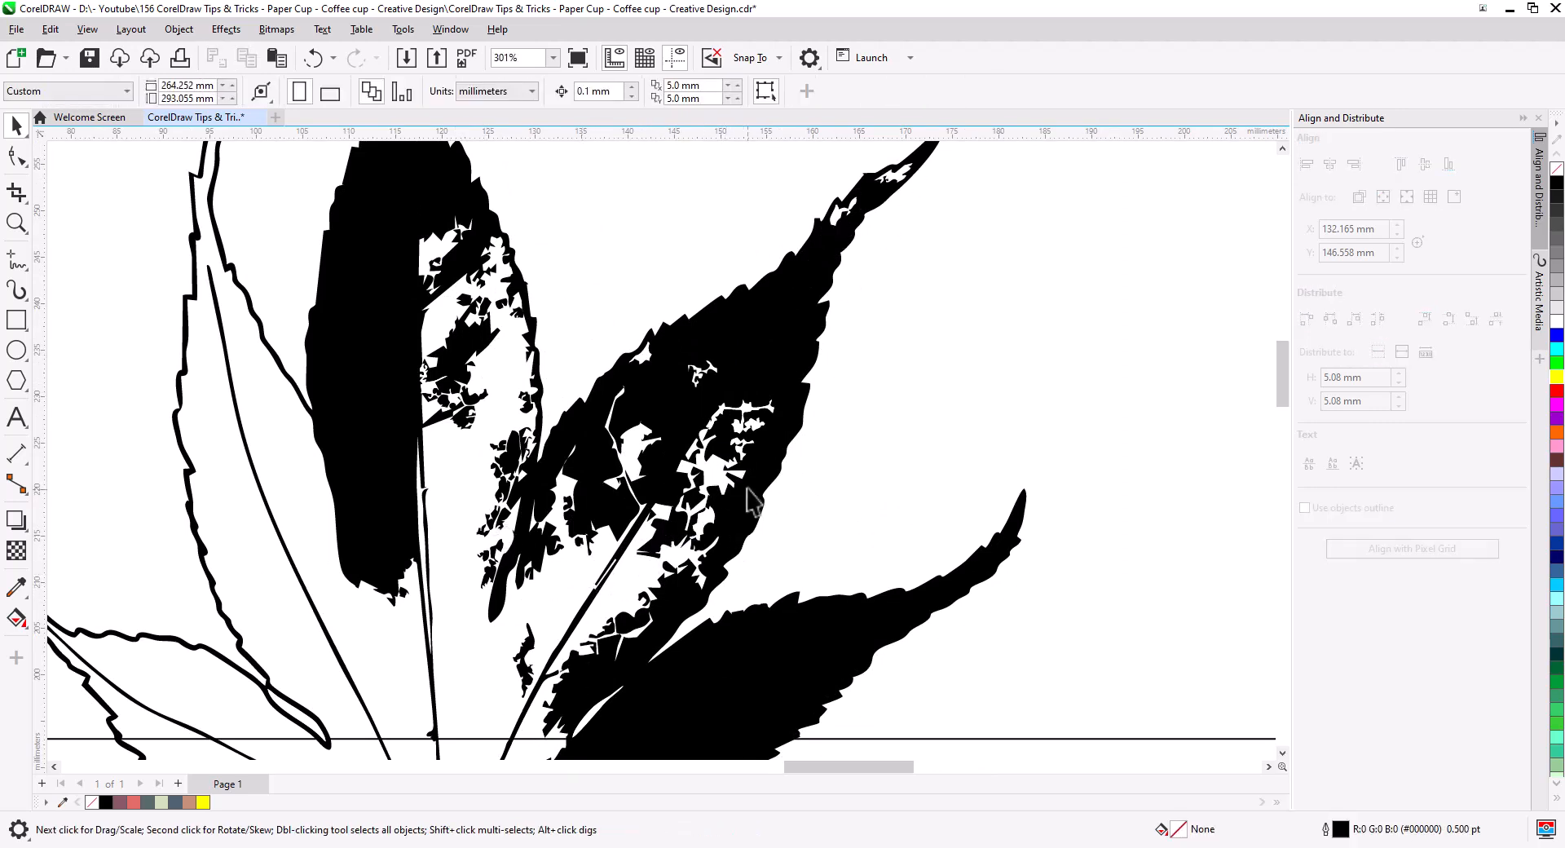
left_click(705, 376)
left_click(661, 365)
Step: Select all remaining pieces of the traced leaf and combine them into a single curve
scroll(711, 504, "down", 1)
scroll(721, 521, "down", 3)
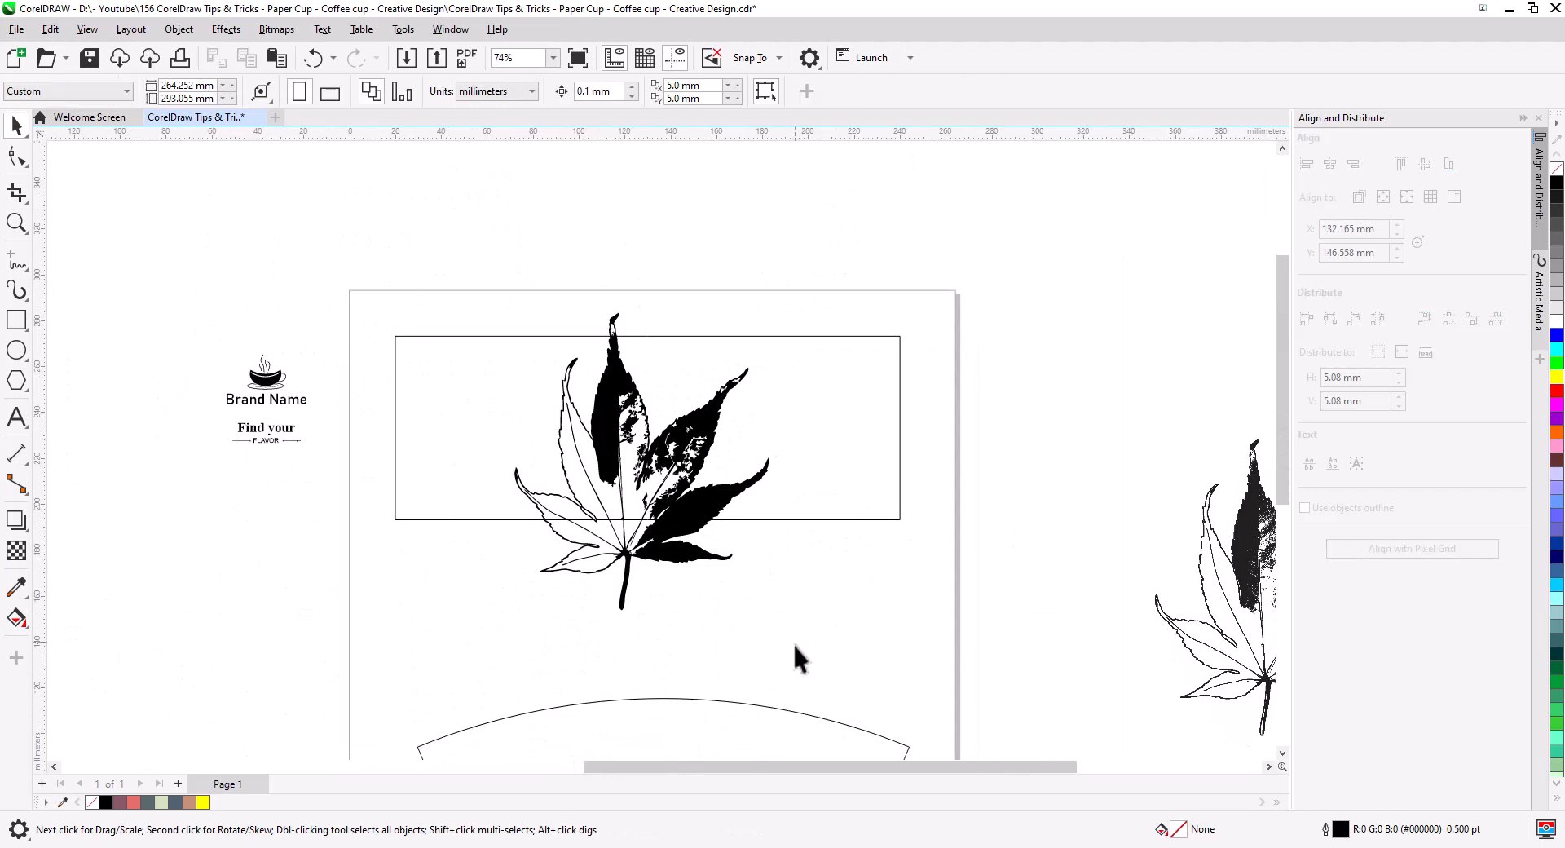
left_click_drag(826, 648, 643, 563)
left_click_drag(541, 335, 542, 336)
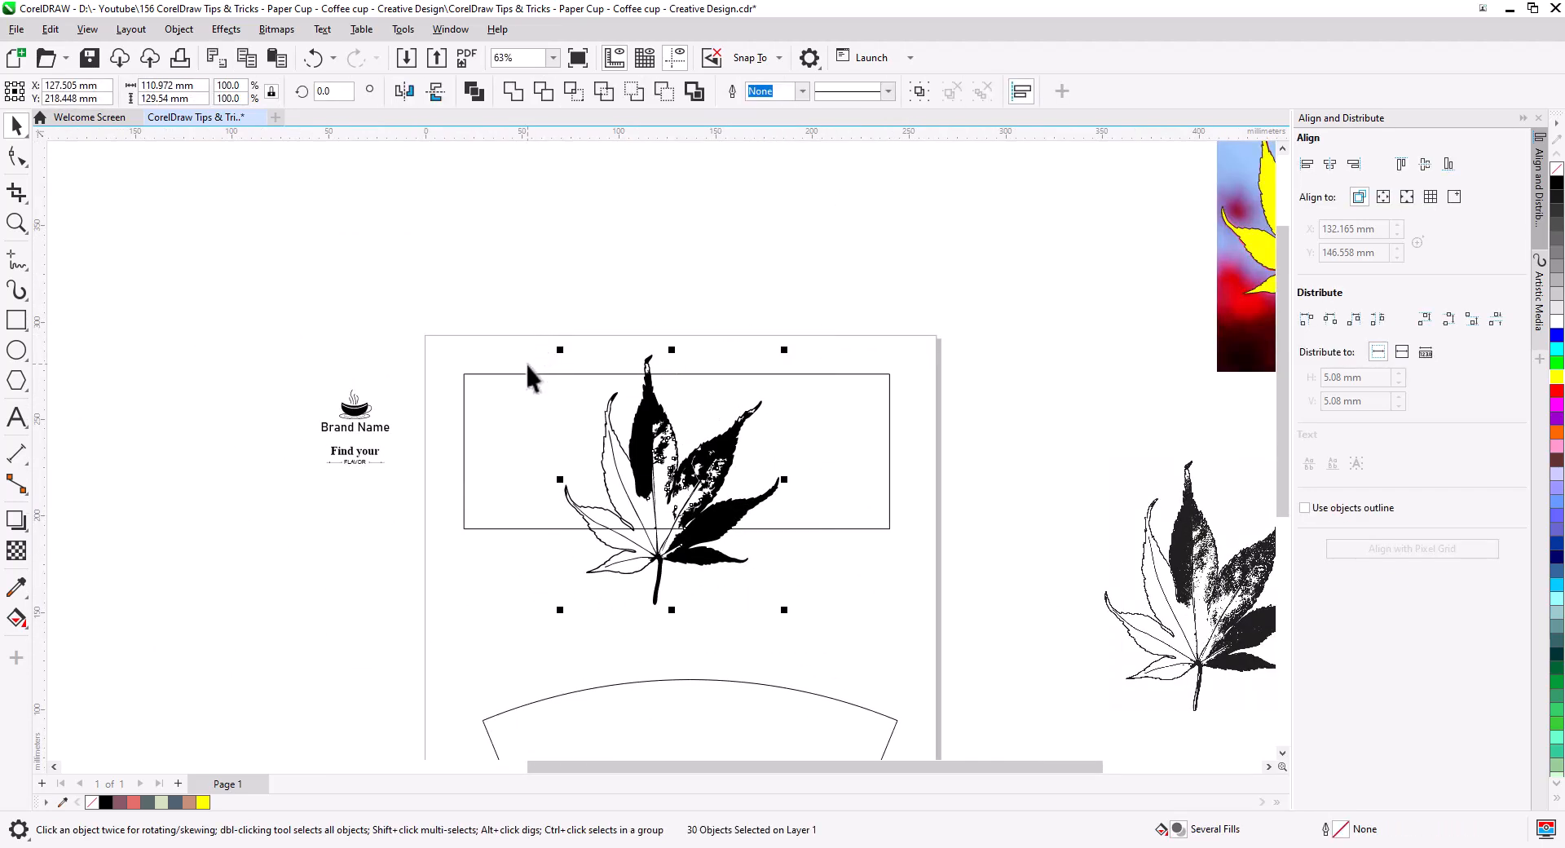
left_click(481, 93)
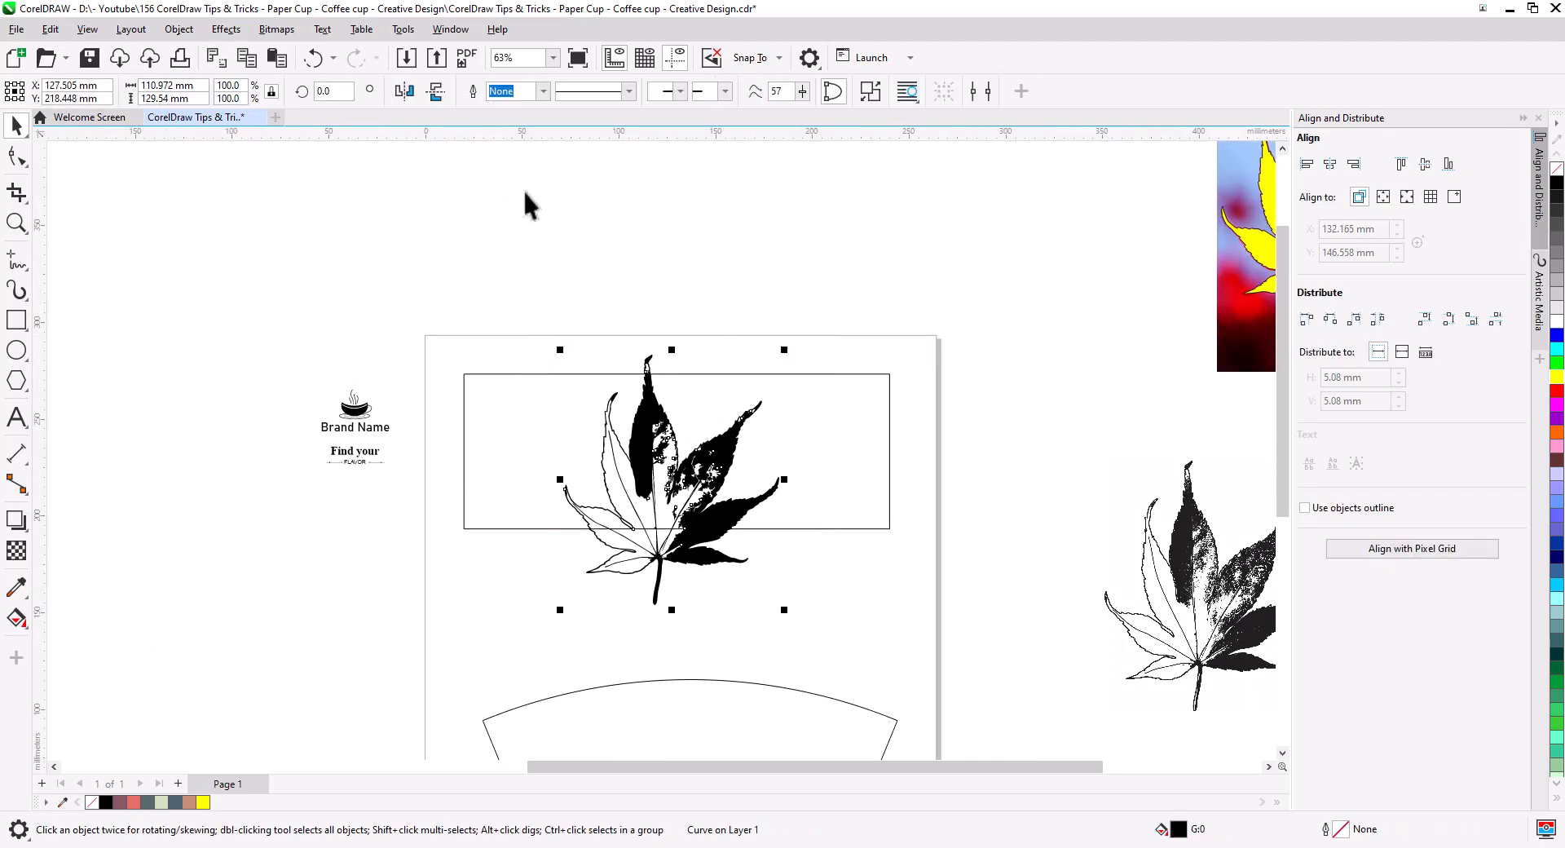
Step: Scale the combined leaf down to 46.5% and place it inside the rectangle
left_click(857, 601)
left_click_drag(709, 536, 753, 512)
left_click_drag(828, 586, 722, 464)
left_click_drag(666, 397, 635, 438)
scroll(634, 462, "up", 4)
left_click_drag(891, 650, 866, 639)
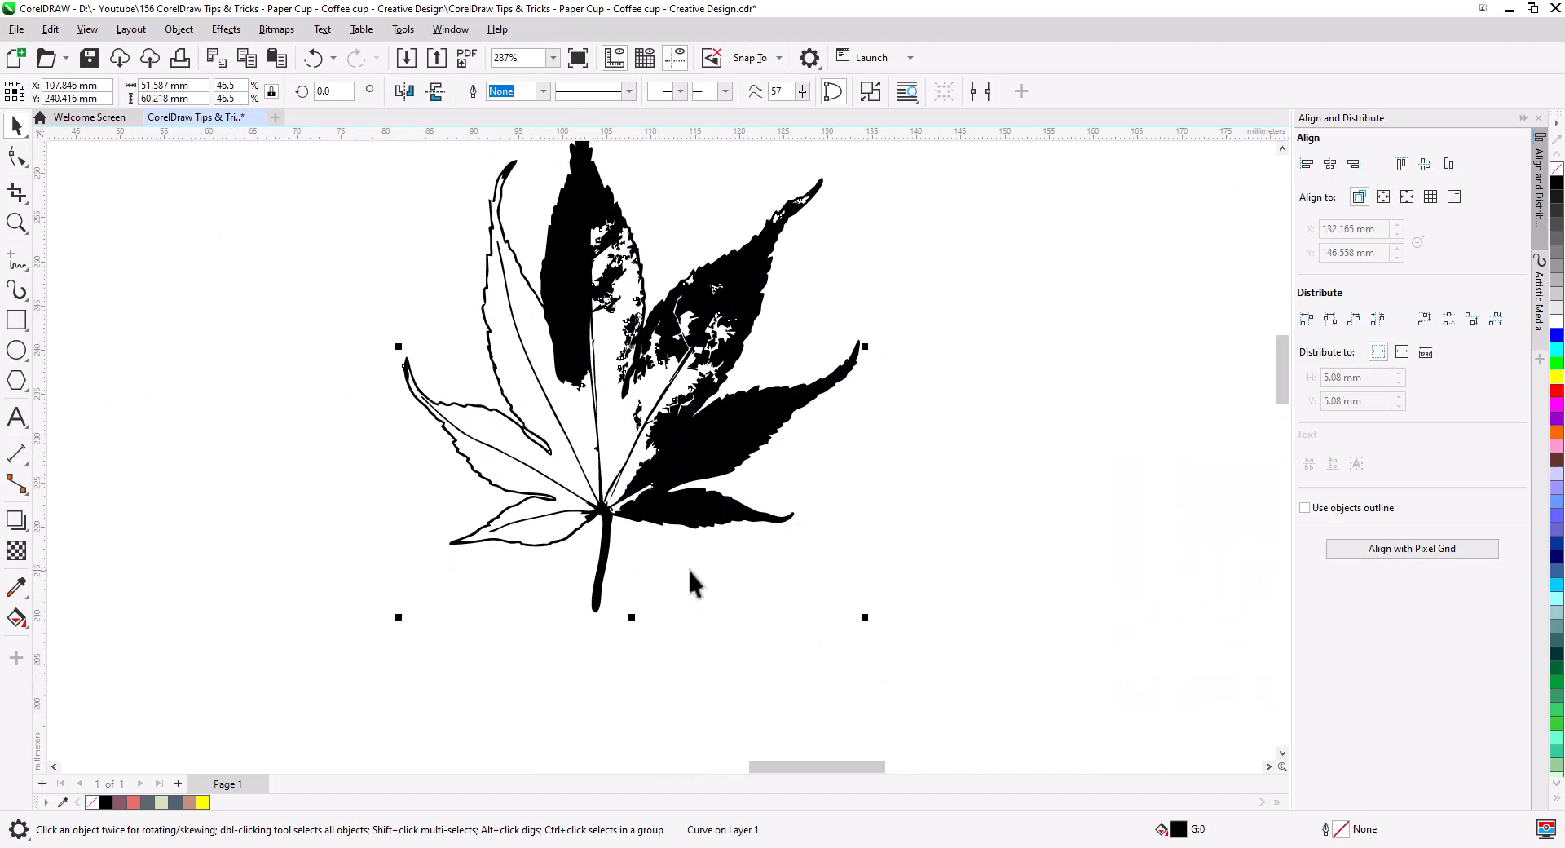
scroll(685, 572, "down", 2)
left_click_drag(692, 590, 580, 526)
Step: Draw a freehand wavy line across the lower half of the rectangle, extending past both of its sides
left_click(232, 583)
left_click(20, 260)
left_click(20, 260)
left_click(104, 259)
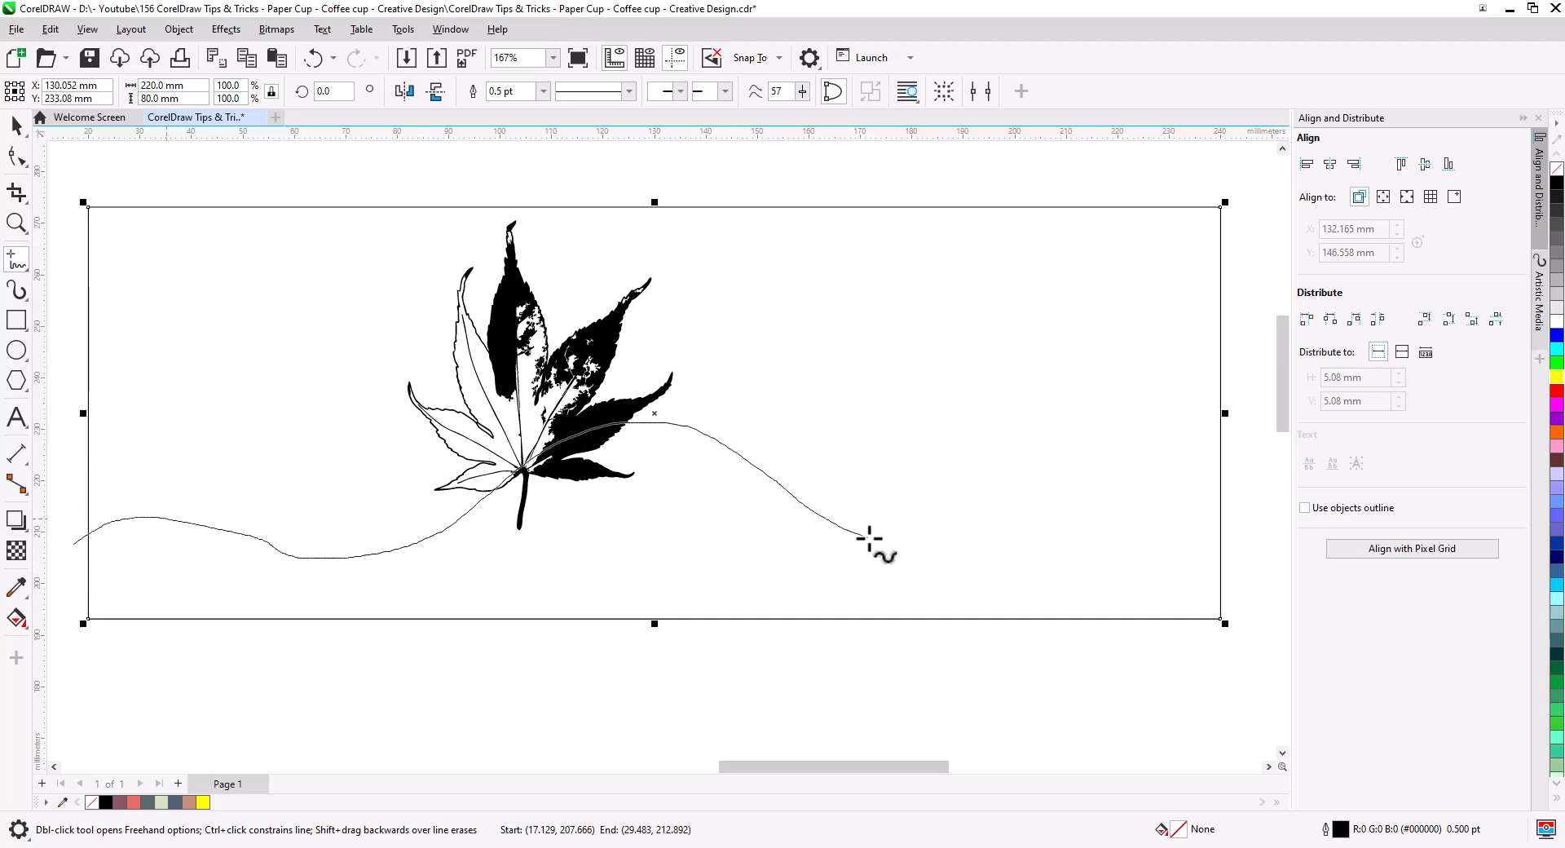
left_click_drag(1232, 531, 1233, 531)
Step: Remove the extra node near the wavy line's right end and reshape the waves on that side
left_click(17, 163)
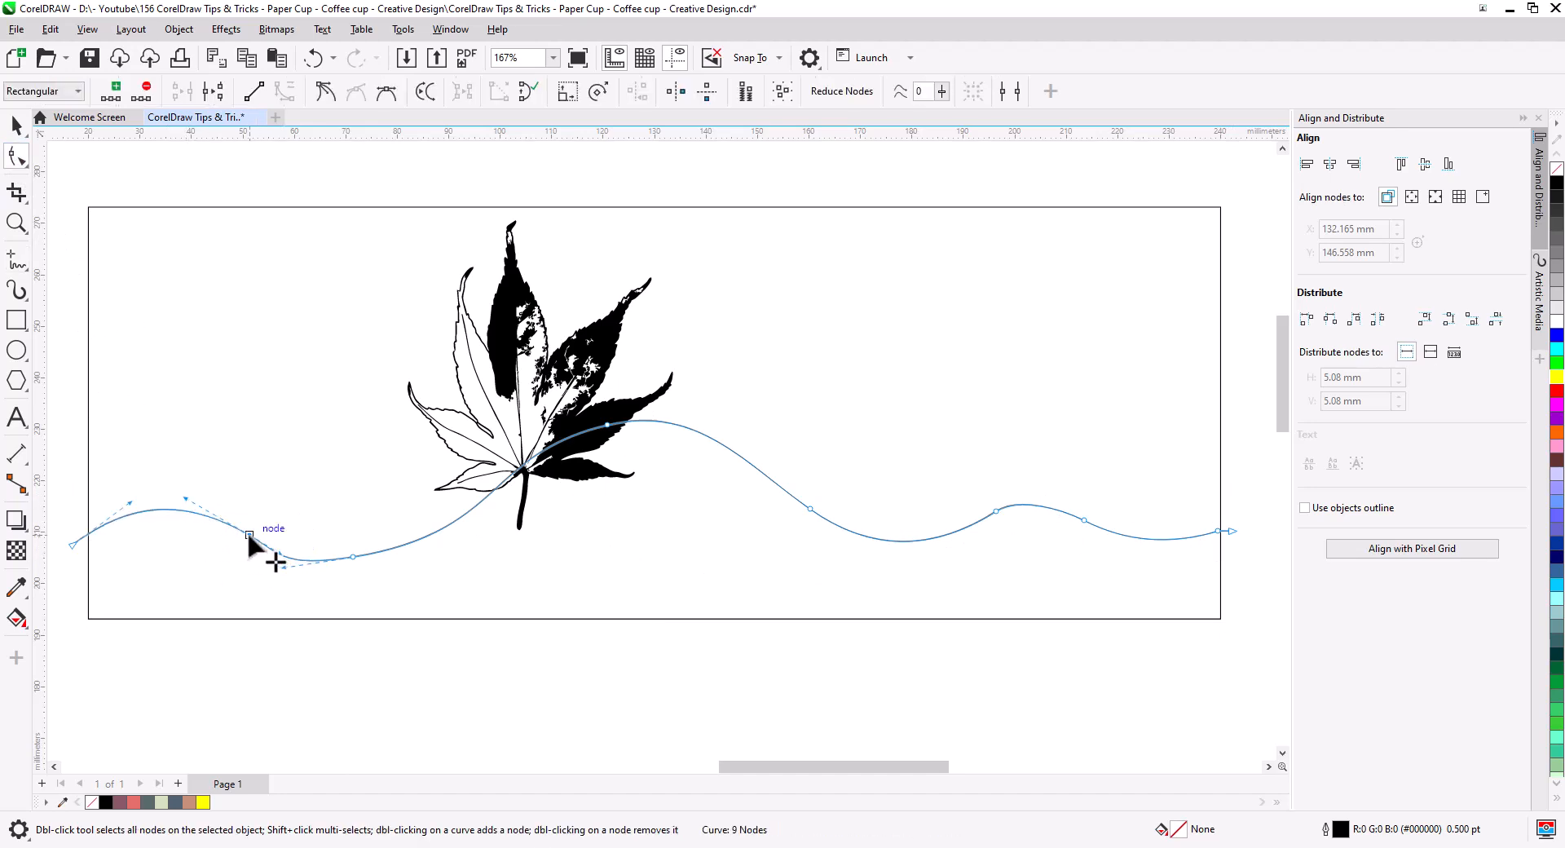
double_click(1219, 531)
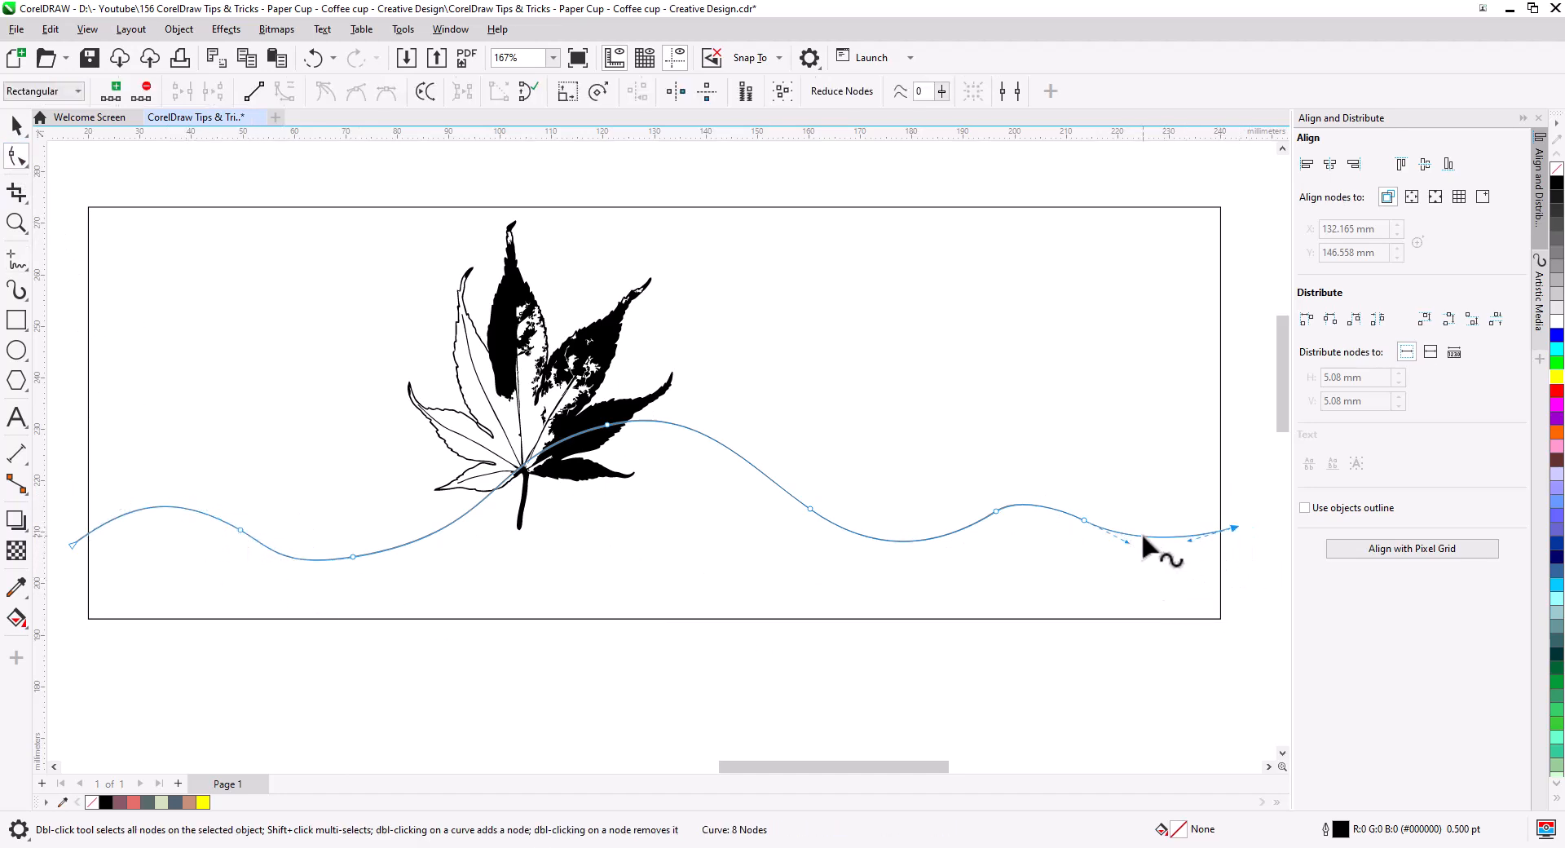
left_click_drag(1130, 560, 1130, 561)
left_click_drag(1066, 504, 1062, 495)
Step: Draw a vertical 2-point line taller than the rectangle and align it to the rectangle's horizontal centre
left_click(20, 269)
left_click(69, 270)
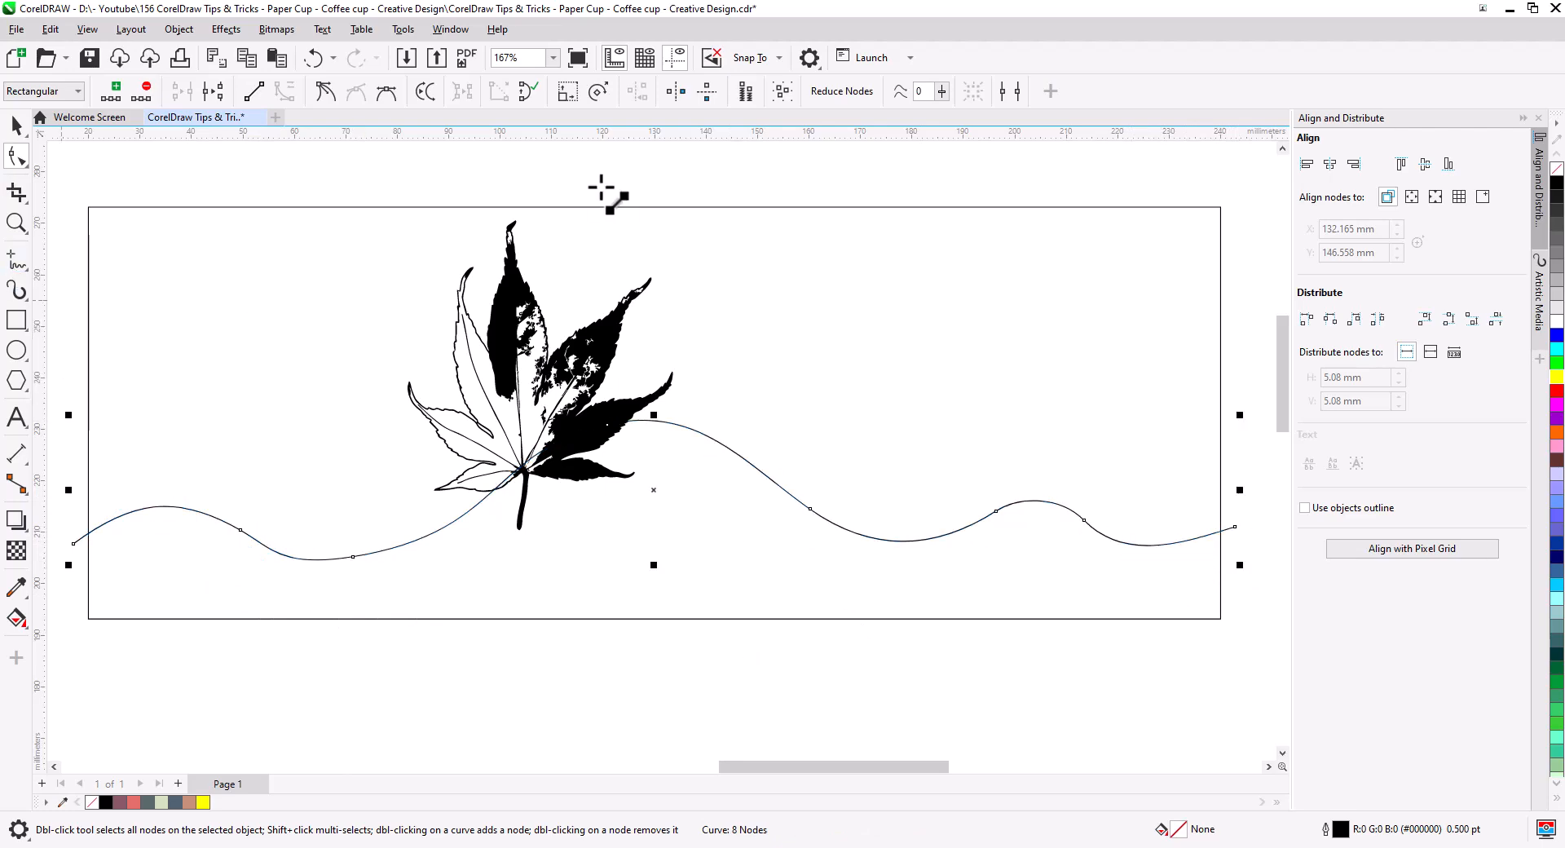
left_click_drag(599, 169, 599, 644)
left_click(12, 130)
left_click(851, 284, "shift")
left_click(1331, 166)
key("Escape")
Step: Move the wave's peak node onto the vertical centre line and adjust the neighbouring handles and nodes for an even hill
left_click(707, 435)
left_click(16, 157)
left_click_drag(607, 424, 654, 424)
mouse_move(747, 403)
left_mouse_down()
mouse_move(740, 432)
mouse_move(746, 418)
left_mouse_up()
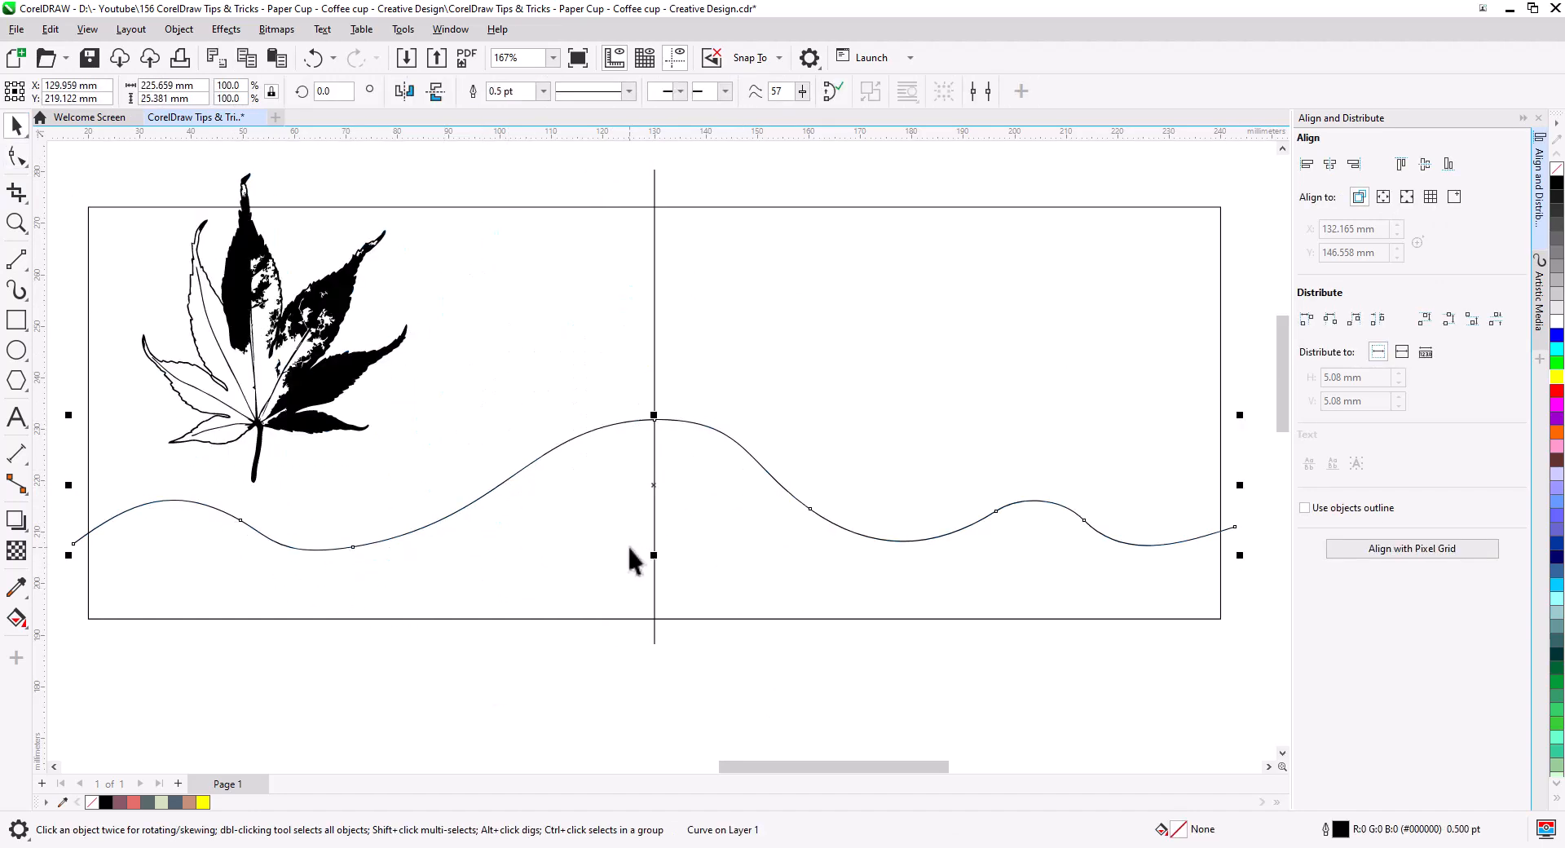
key("F10")
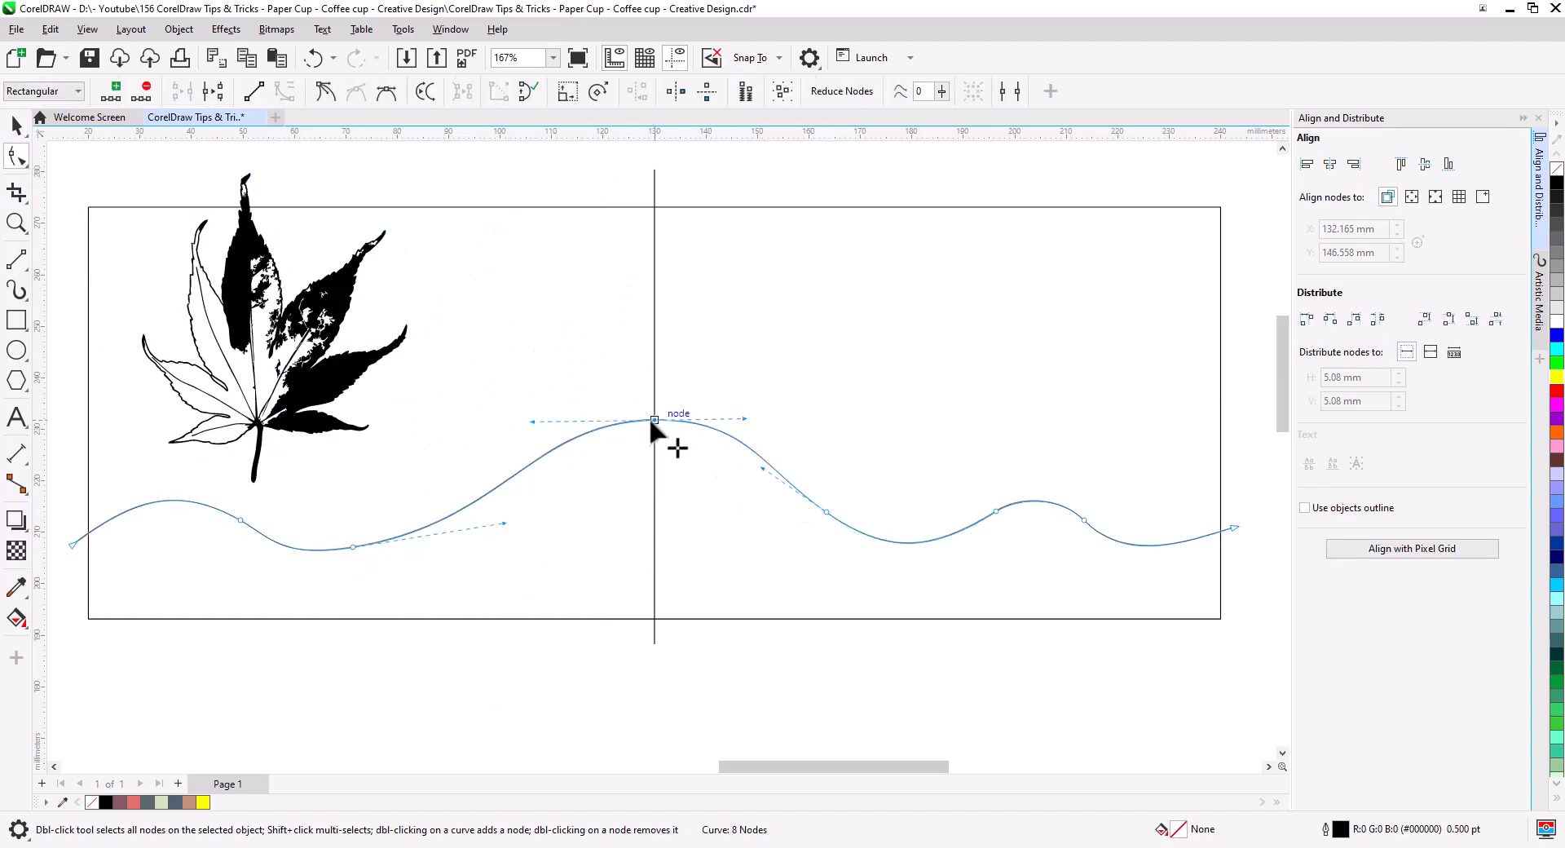
key("Delete")
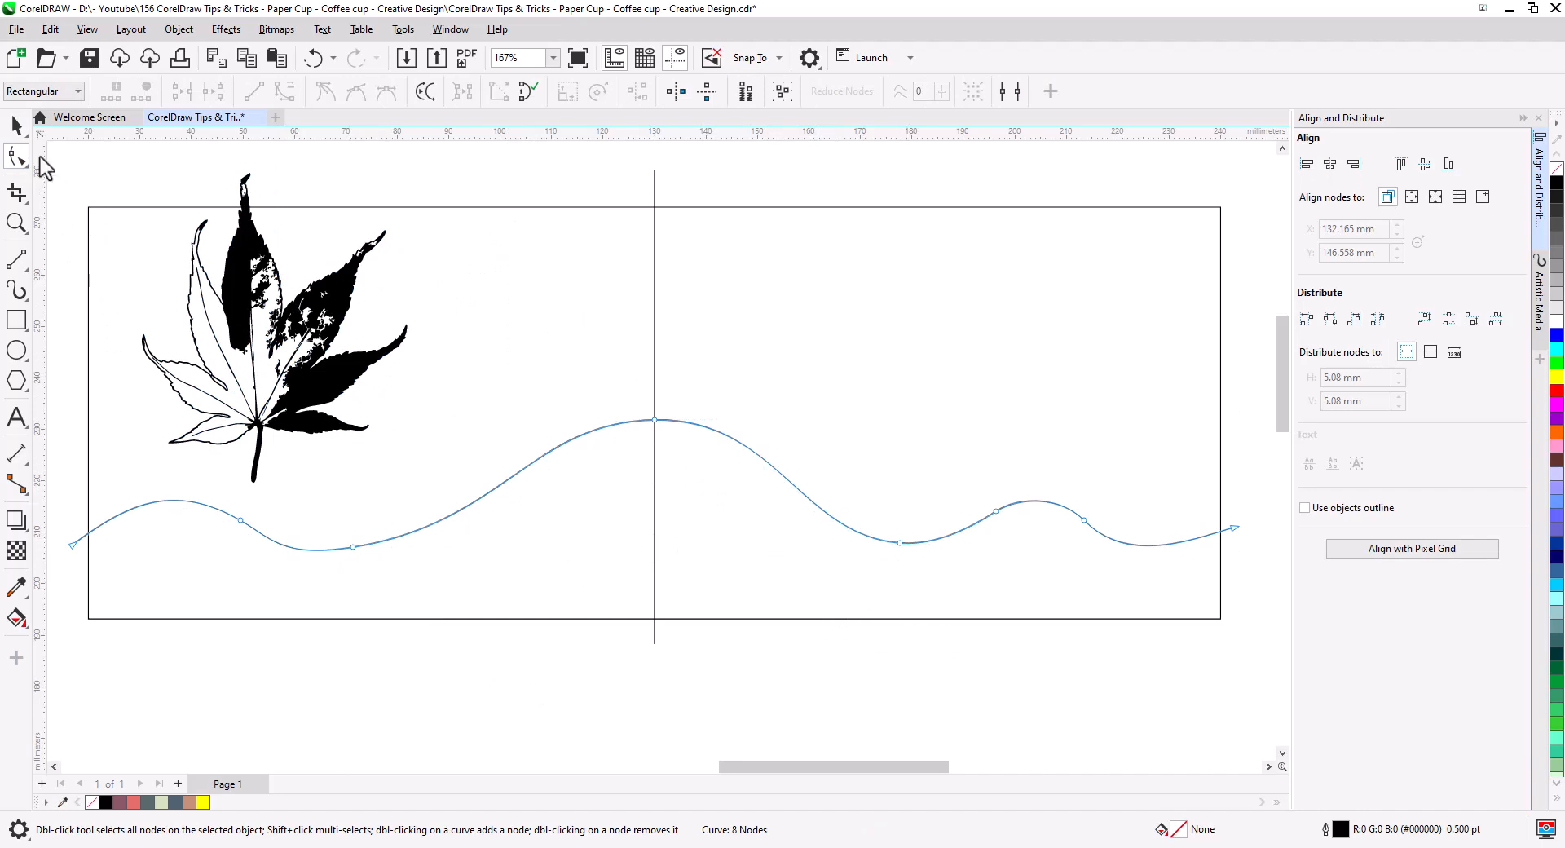
Step: Delete the vertical centre line from the rectangle
left_click(23, 132)
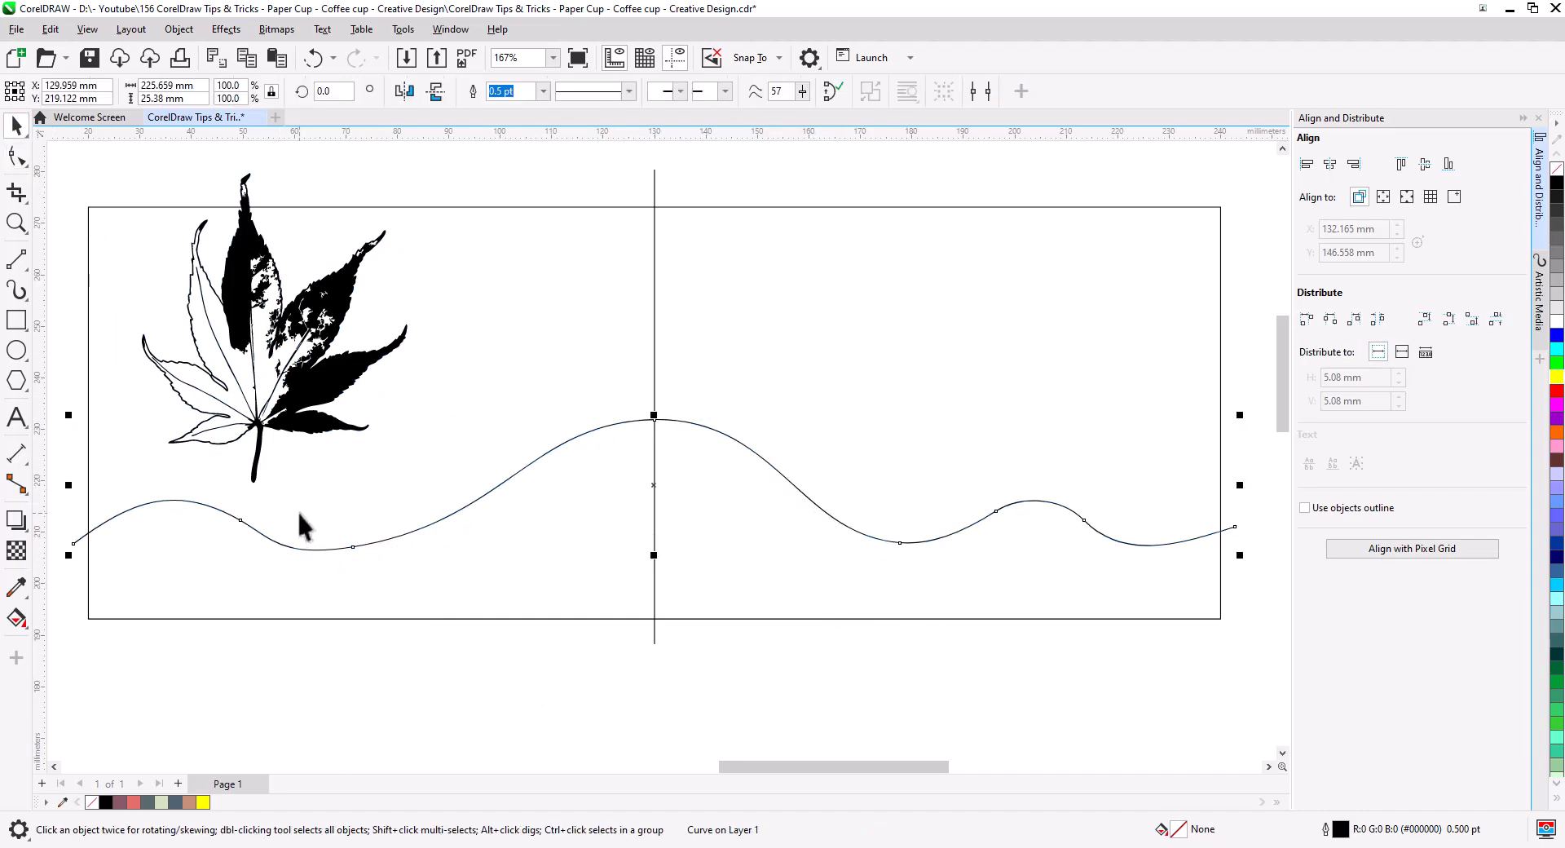
left_click(655, 175)
key("Delete")
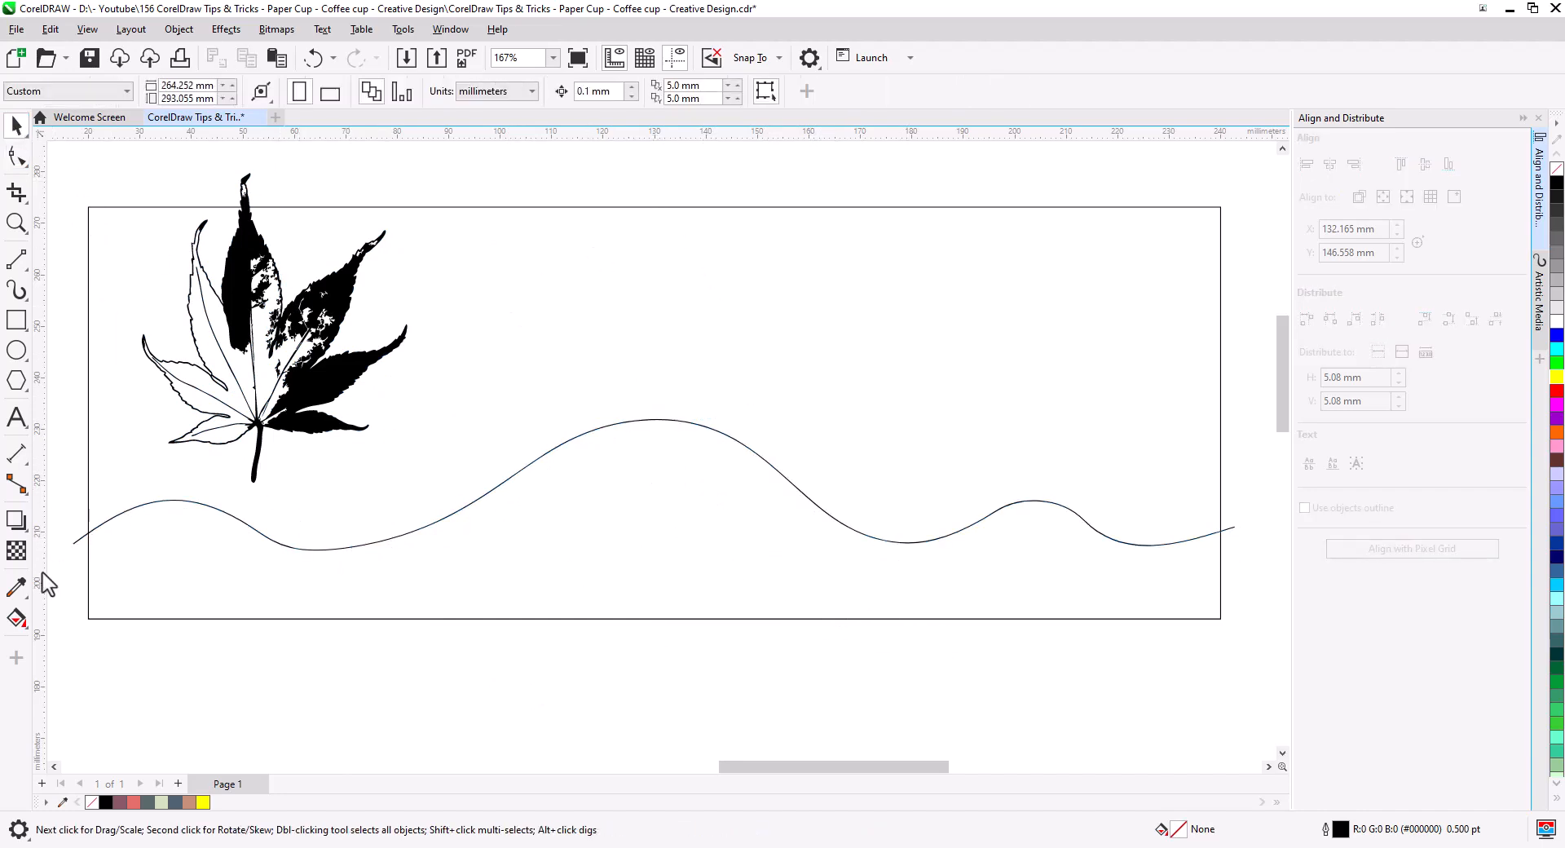
Step: Fill the rectangle's area beneath the wavy line with black using Smart Fill
left_click(83, 643)
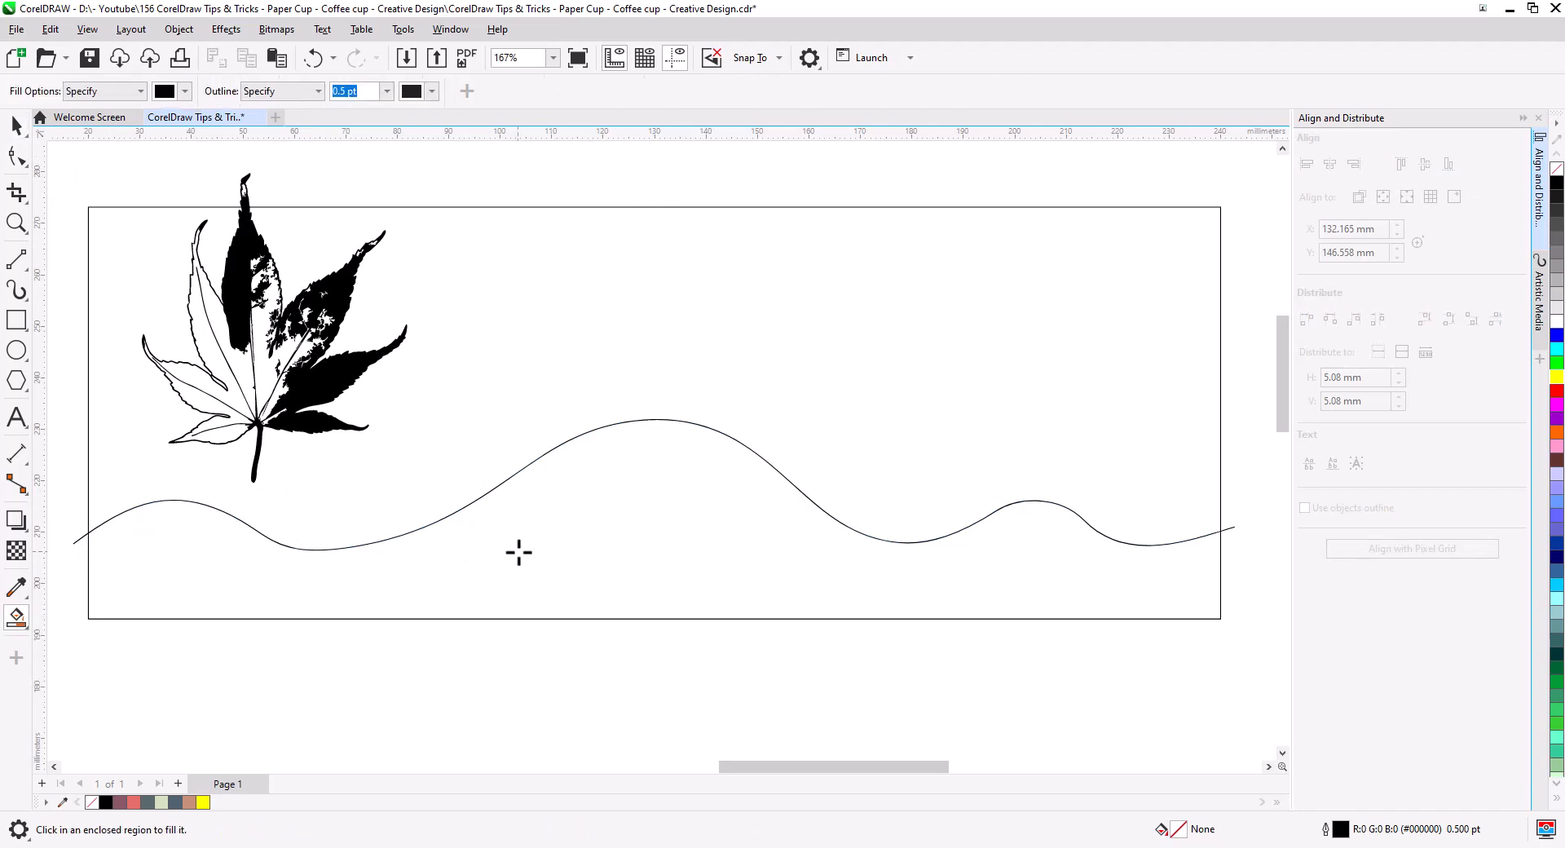
left_click(397, 560)
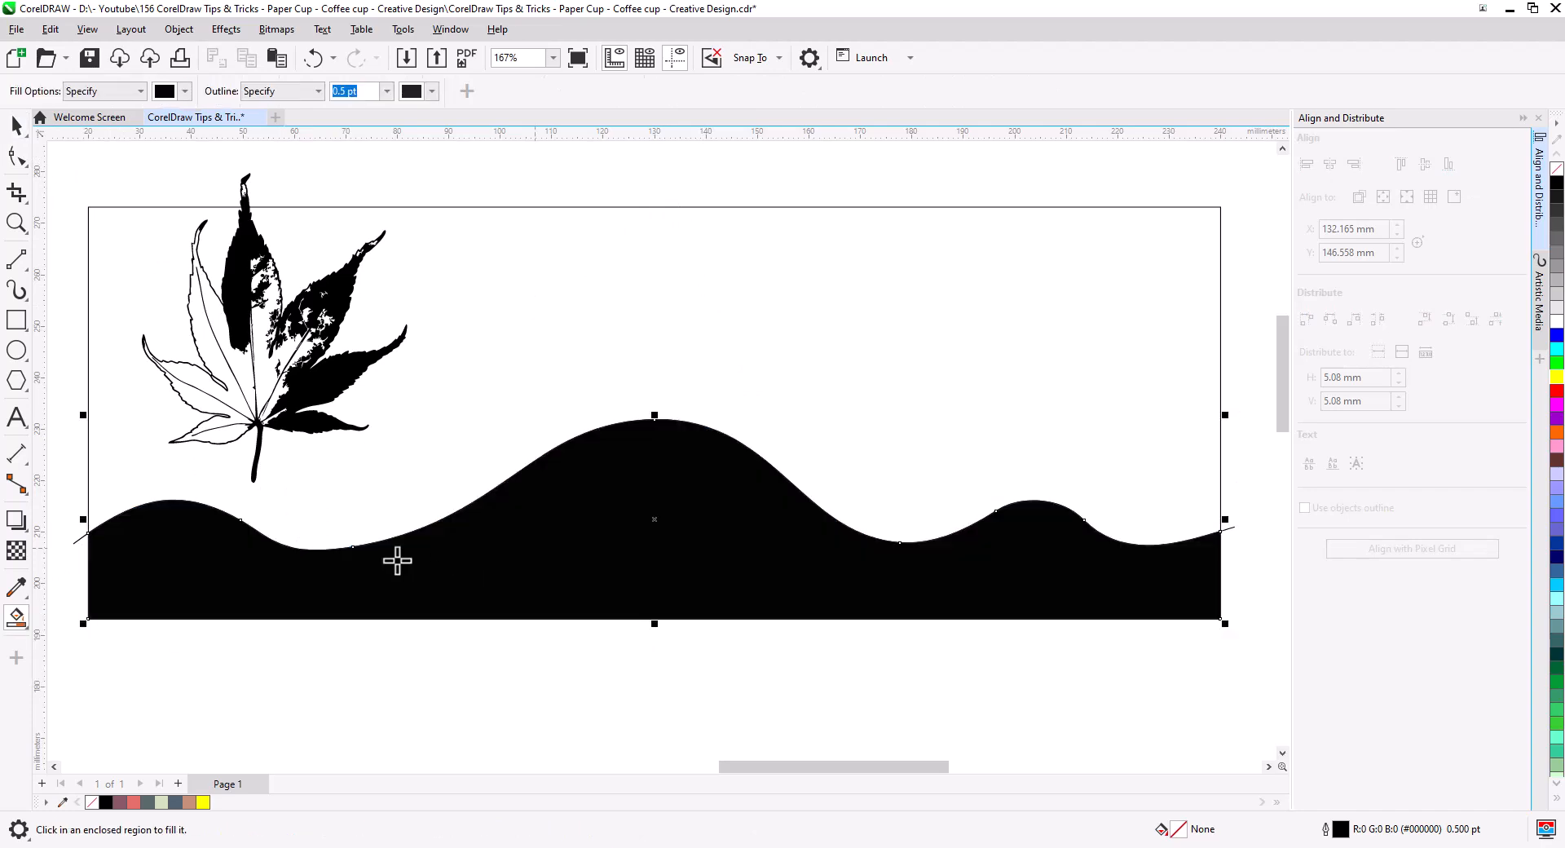
Step: Scale the leaf to 34.2%, place it on the central hill's right slope and rotate it to 334.822°
key("space")
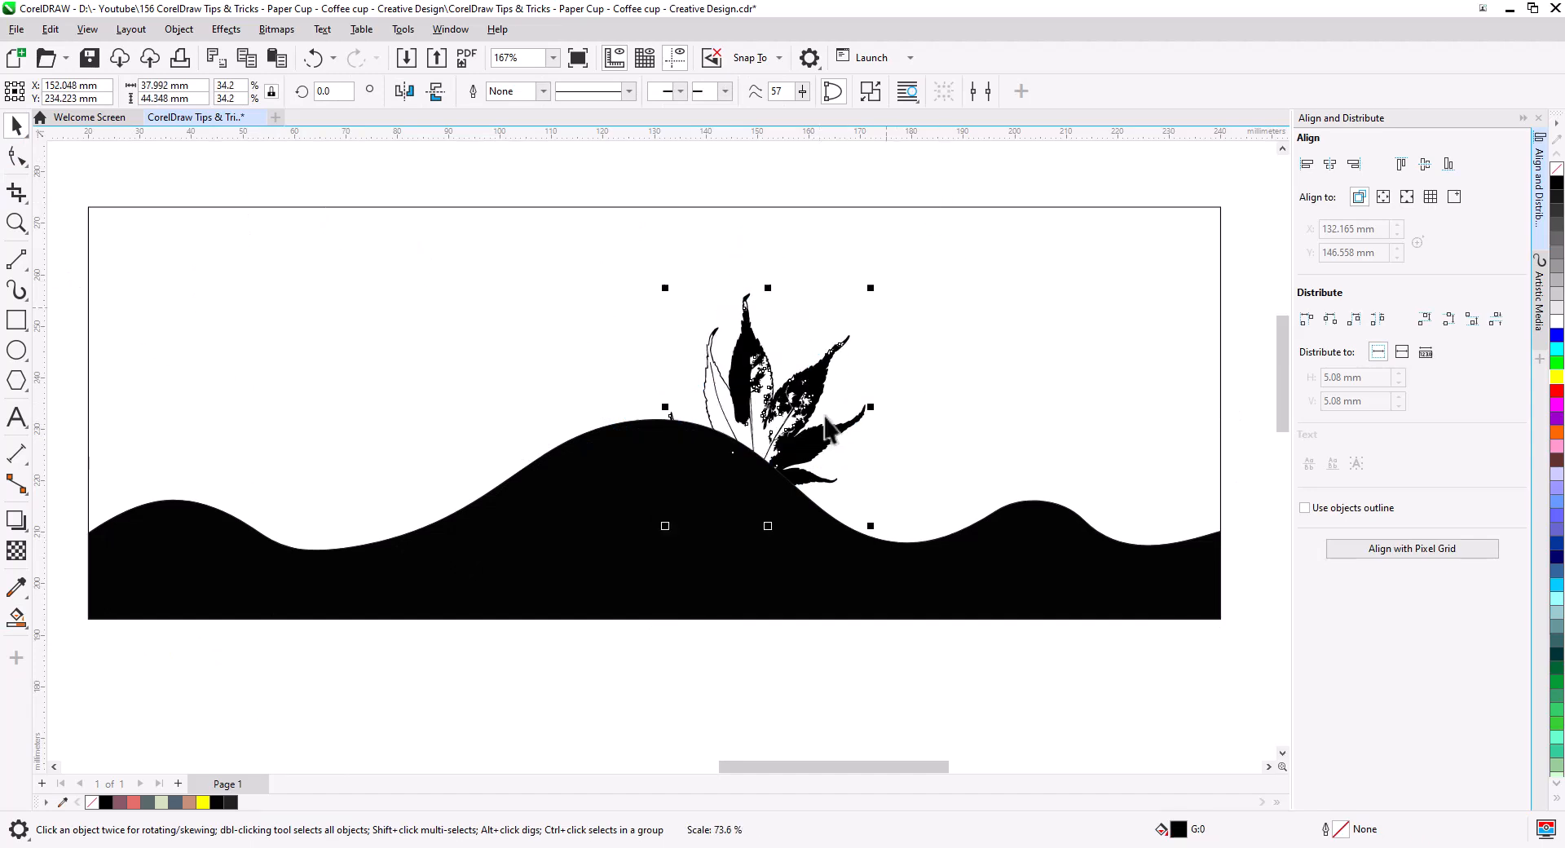
left_click_drag(825, 418, 867, 392)
left_click(867, 393)
left_click_drag(911, 501, 869, 550)
Step: Copy the leaf onto the right-hand hill, make the copy smaller and rotate it to follow the slope
left_click_drag(846, 441, 1021, 515)
right_click(1021, 514)
left_click_drag(1129, 315, 1082, 363)
left_click(1006, 491)
left_click_drag(913, 533, 963, 563)
Step: Copy the leaf into the left valley and onto the central hill's left slope, scaling the slope copy to 22.6% and rotating it to 21.619°
left_click_drag(1017, 498, 597, 444)
right_click(371, 536)
right_click(596, 444)
left_click_drag(650, 306, 626, 335)
left_click_drag(584, 413, 570, 414)
left_click(570, 414)
left_click_drag(474, 493, 500, 513)
left_click(573, 412)
Step: Copy the small leaf onto the leftmost hill and mirror it horizontally
left_click_drag(576, 408, 210, 474)
right_click(211, 458)
left_click(405, 92)
Step: Copy the large leaf onto the central hill's peak, rotate it to 13.843° and nudge the left-slope leaf outward
left_click_drag(857, 406, 712, 371)
right_click(713, 372)
left_click(713, 372)
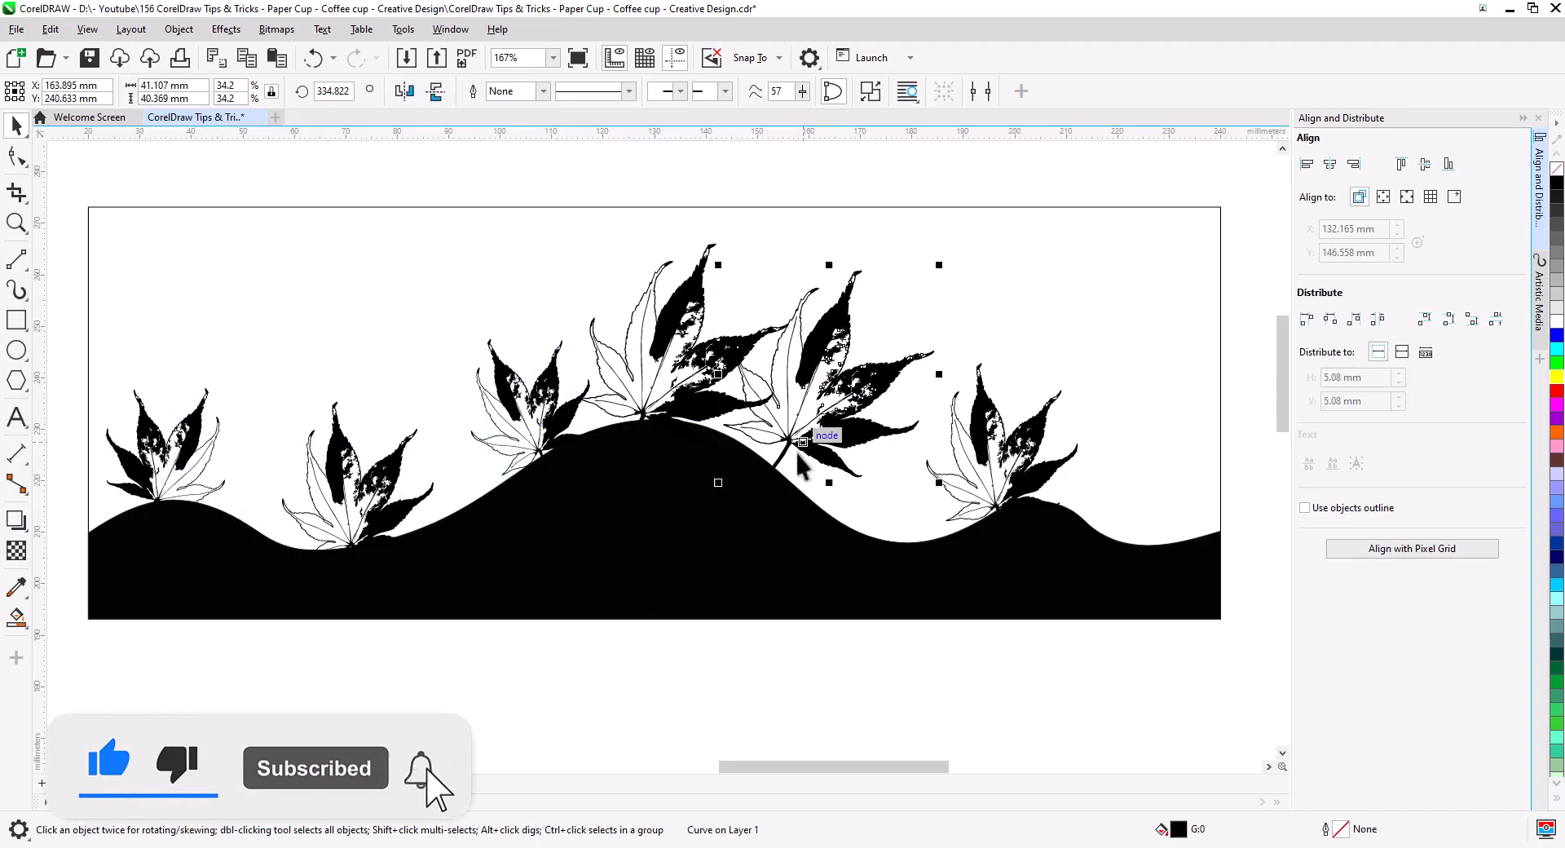
left_click_drag(797, 459, 844, 363)
left_click_drag(748, 377, 722, 354)
left_click_drag(569, 417, 554, 424)
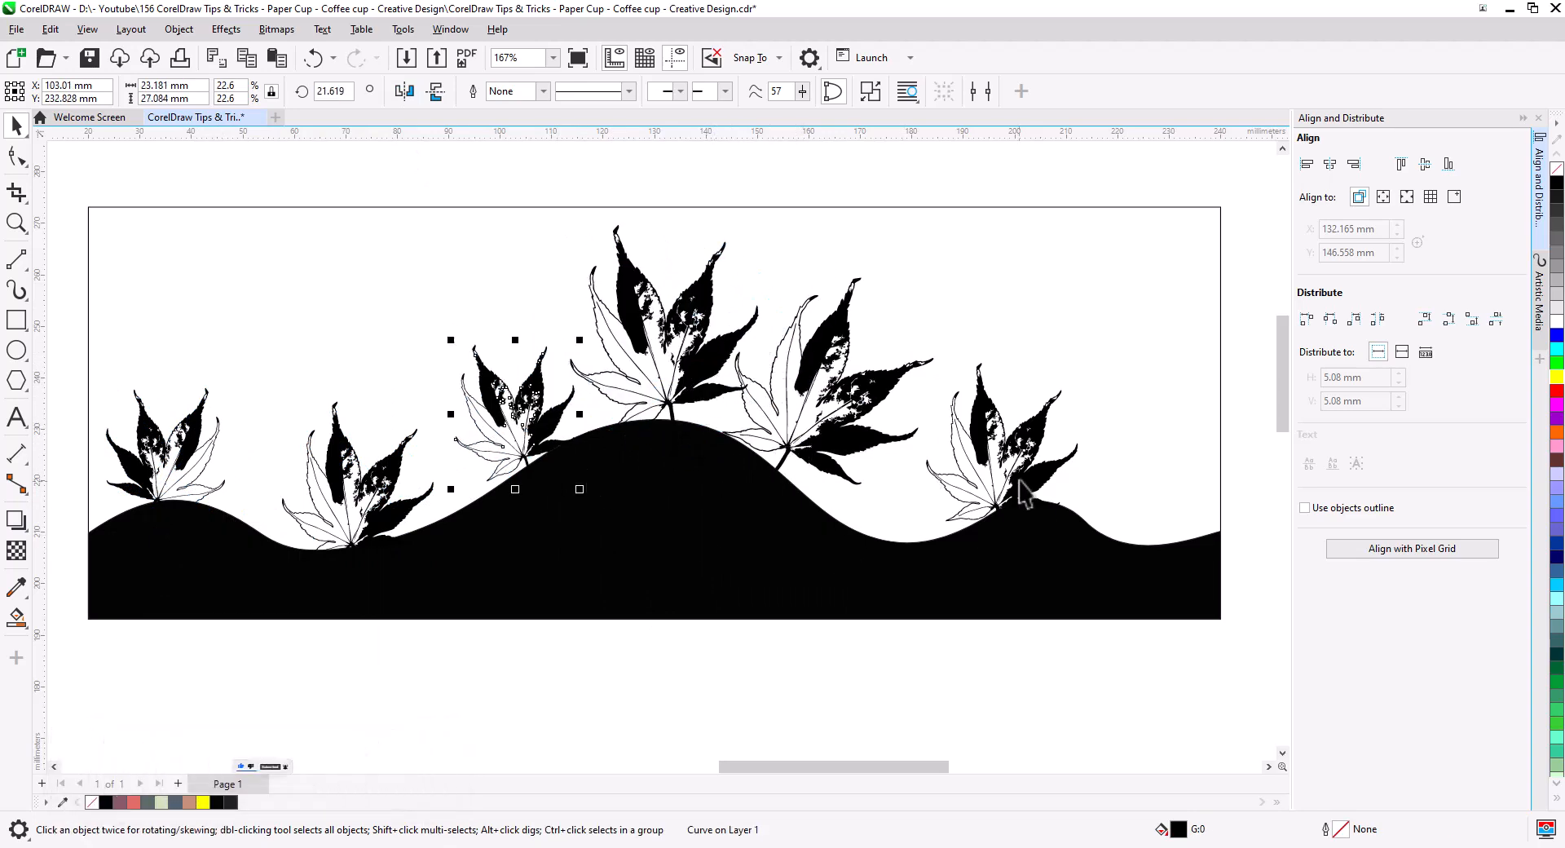
Step: Shift the right-hill leaf slightly left and add a smaller, rotated copy near the rectangle's right edge
left_click_drag(1012, 489, 985, 499)
left_click_drag(990, 470, 1142, 487)
right_click(1149, 489)
left_click_drag(1214, 391, 1174, 433)
left_click_drag(1155, 515, 1166, 498)
left_click(1165, 499)
left_click_drag(1184, 414, 1214, 465)
mouse_move(1127, 520)
left_mouse_down()
mouse_move(1153, 516)
mouse_move(1153, 532)
left_mouse_up()
left_click(889, 642)
scroll(825, 522, "down", 1)
left_click_drag(830, 597, 771, 649)
left_click_drag(654, 463, 495, 465)
right_click(496, 464)
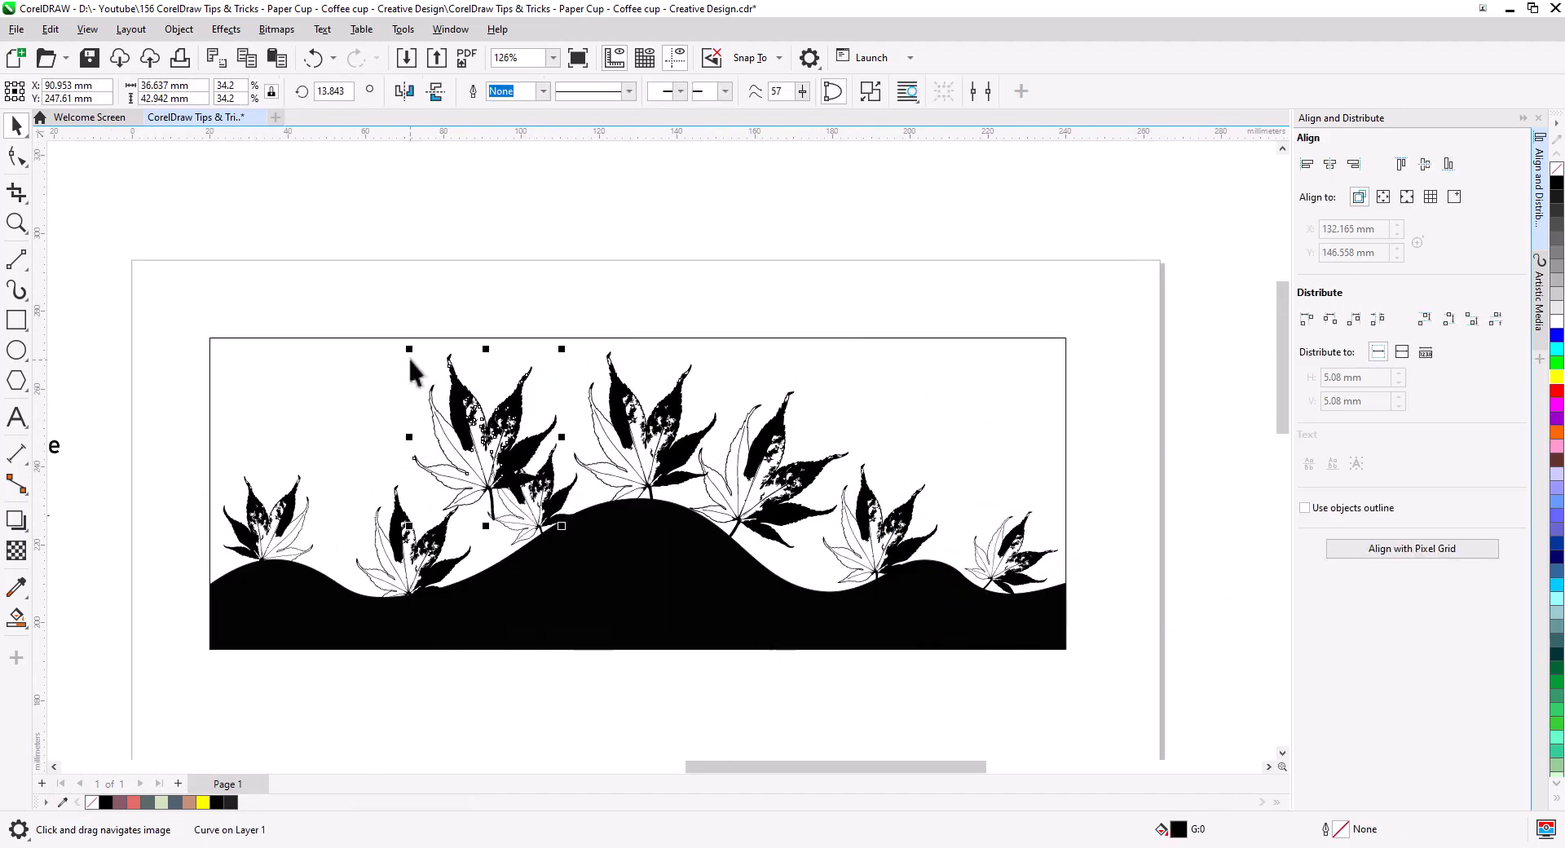
key("Delete")
scroll(498, 476, "up", 3)
key("ctrl+z")
Step: Copy the left-slope leaf up and to its left, rotate it counterclockwise and fit its stem to the slope leaf's tip
left_click_drag(554, 509, 435, 445)
right_click(434, 445)
left_click(435, 444)
left_click_drag(507, 516, 553, 430)
left_click(590, 336)
scroll(464, 480, "up", 5)
left_click(554, 429)
left_click_drag(577, 495, 561, 510)
left_click_drag(548, 447, 560, 413)
scroll(541, 474, "down", 4)
Step: Copy the newly attached leaf up to its left, shrink the copy to 11.8% and rotate it
left_click_drag(541, 475, 738, 598)
left_click_drag(736, 521, 626, 445)
left_click(656, 484)
left_click_drag(494, 343, 606, 447)
left_click(605, 447)
left_click_drag(659, 492, 632, 507)
left_click(650, 311)
Step: Mirror the small upper leaf horizontally, rotate it and attach its stem to the larger leaf's lobe tip
scroll(630, 488, "up", 8)
left_click_drag(599, 436, 626, 461)
left_click(405, 93)
left_click(535, 375)
left_click_drag(493, 475, 636, 489)
left_click_drag(626, 430, 580, 472)
scroll(612, 473, "down", 7)
left_click_drag(535, 393, 492, 382)
Step: Copy the small leaf downward, rotate the copy to 303.075° and attach it to the larger leaf's outlined lobe
left_click_drag(591, 472, 576, 592)
right_click(576, 592)
left_click(575, 593)
left_click_drag(623, 610, 629, 481)
left_click(600, 553)
scroll(599, 555, "up", 6)
left_click_drag(624, 422, 708, 481)
scroll(635, 505, "down", 6)
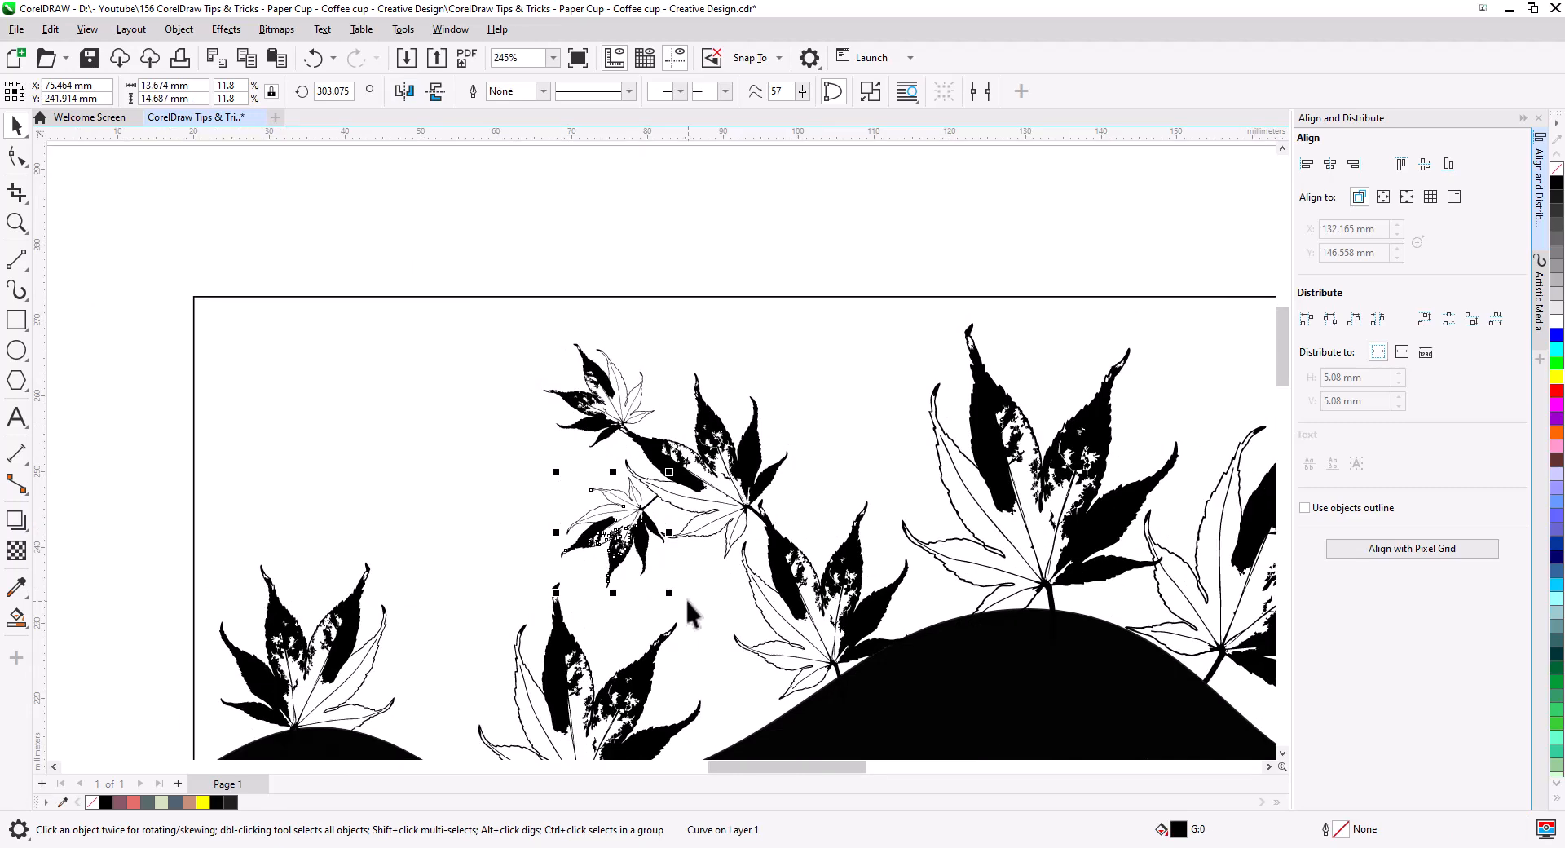
Step: Copy the small leaf above the leftmost hill's leaf, rotate it onto that leaf's right lobe tip and mirror it horizontally
scroll(683, 606, "down", 2)
left_click_drag(585, 496, 348, 513)
right_click(349, 513)
left_click(349, 512)
left_click_drag(386, 441, 353, 564)
scroll(351, 567, "up", 6)
left_click_drag(348, 458, 439, 473)
left_click(404, 91)
left_click(440, 320)
left_click_drag(460, 424, 499, 166)
left_click(523, 225)
key("ctrl+z")
Step: Copy the small leaf above the leaf attached on the leftmost hill and rotate the copy to 35.173°
left_click_drag(467, 448, 436, 283)
right_click(436, 283)
left_click_drag(436, 283, 509, 535)
left_click(469, 424)
left_click_drag(374, 290, 349, 396)
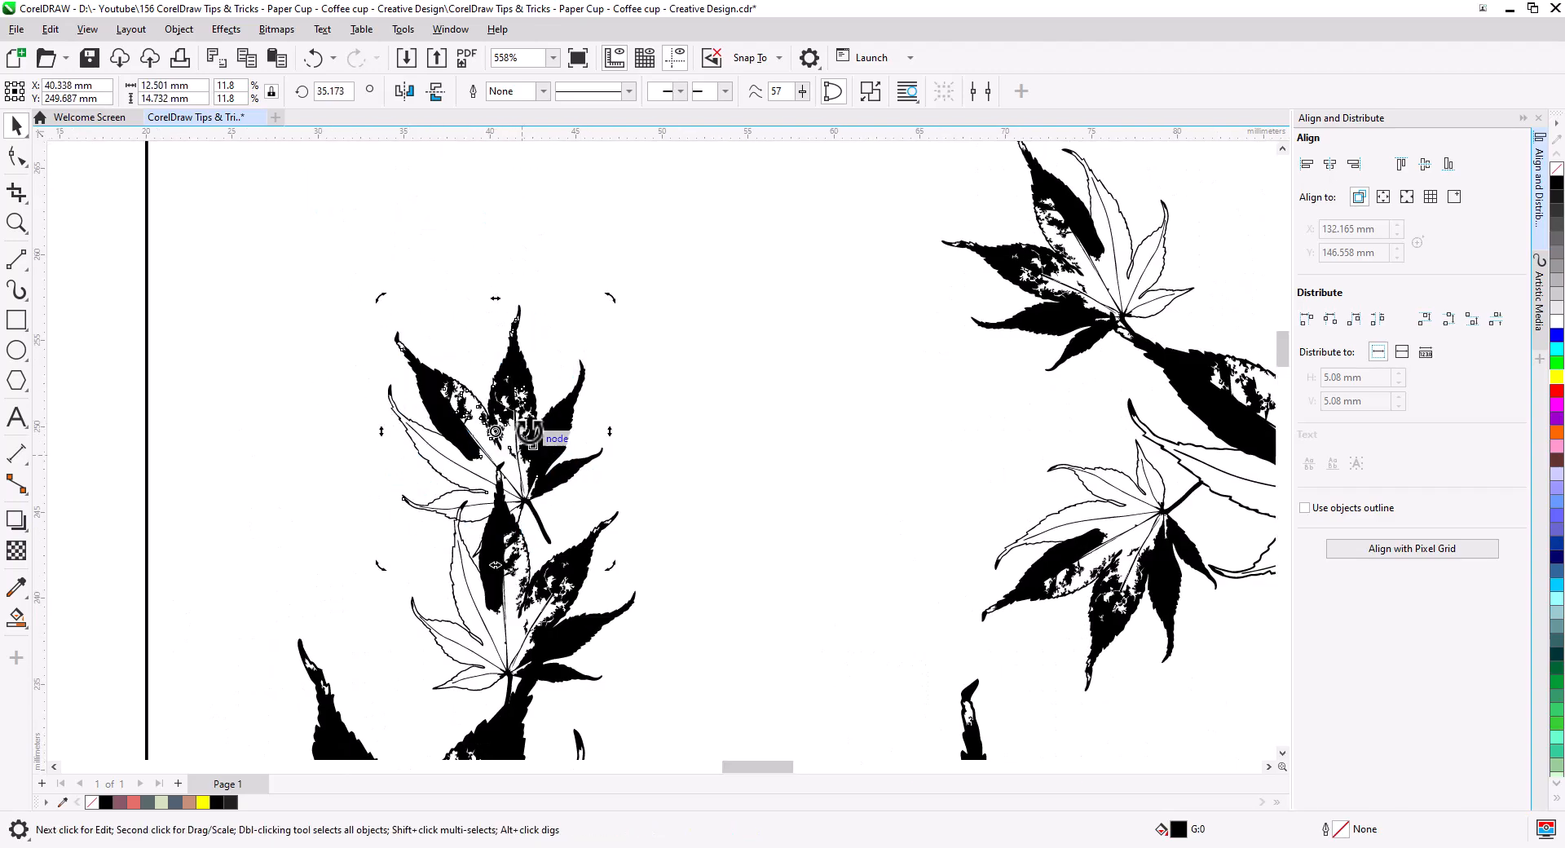
Step: Attach the upper small leaf's stem to the lobe tip of the leaf below and fine-tune its rotation
left_click_drag(548, 546, 502, 514)
scroll(574, 486, "down", 2)
left_click_drag(441, 363, 463, 390)
scroll(517, 485, "up", 2)
left_click_drag(558, 514, 543, 503)
Step: Delete the rightmost leaf and replace it with a copy of the leftmost leaf and its two attached small leaves
scroll(611, 489, "down", 2)
scroll(649, 517, "down", 2)
left_click_drag(974, 692, 598, 506)
left_click_drag(1157, 636, 1000, 414)
key("Delete")
left_click_drag(356, 612, 147, 288)
left_click_drag(266, 462, 948, 430)
Step: Adjust the three-leaf chain near the right end and attach its stem to the second-to-last large leaf
left_click(1082, 496)
left_click(974, 465)
left_click_drag(1029, 237, 1005, 279)
scroll(960, 418, "up", 4)
left_click(960, 417)
left_click_drag(1083, 492, 1141, 396)
scroll(946, 542, "down", 2)
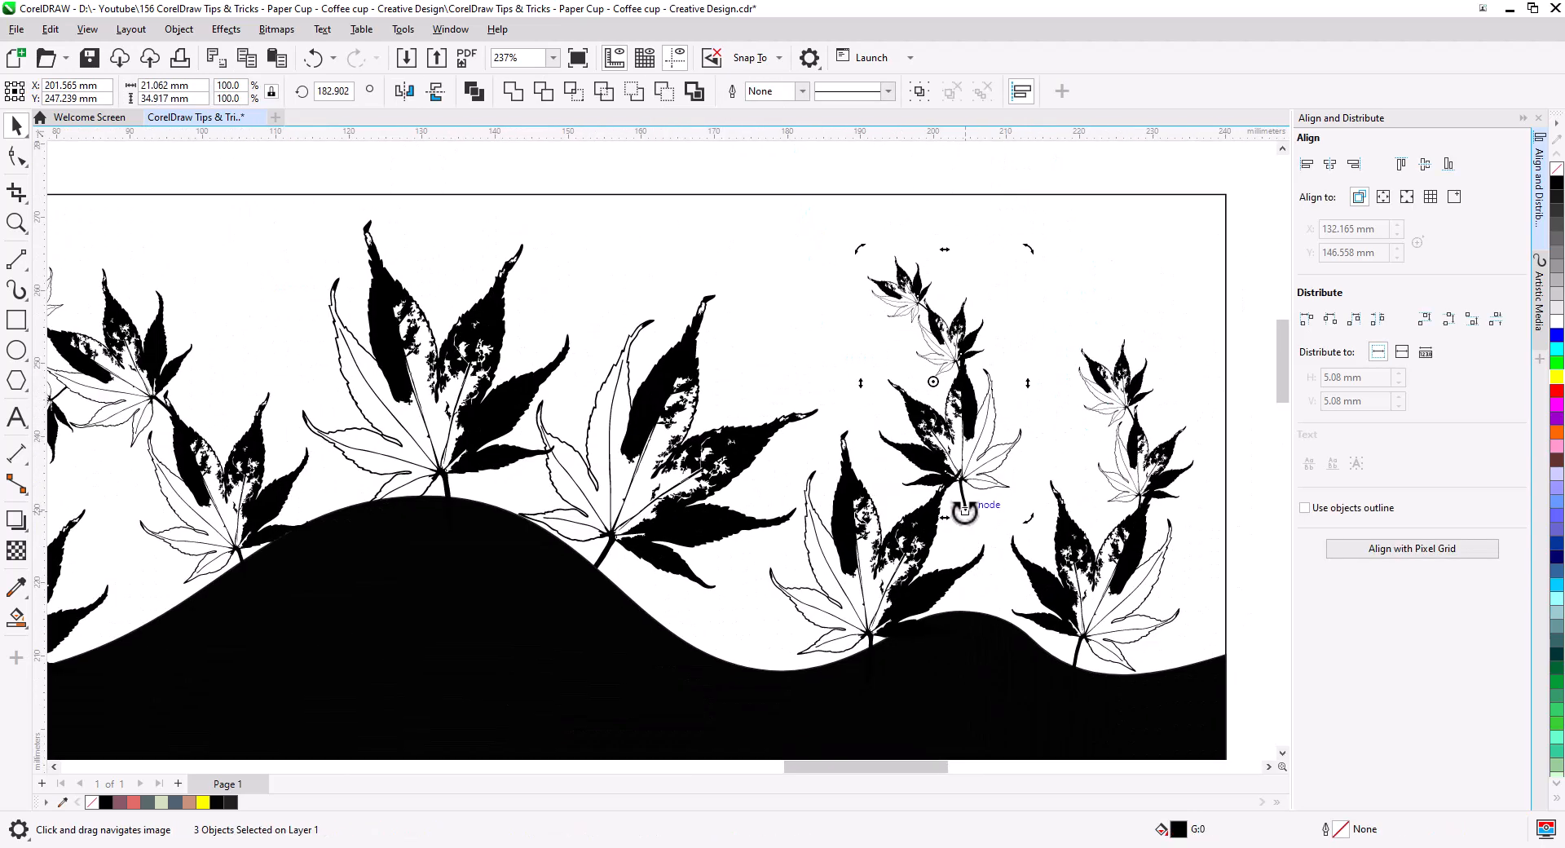
left_click_drag(957, 483, 927, 474)
scroll(848, 481, "down", 2)
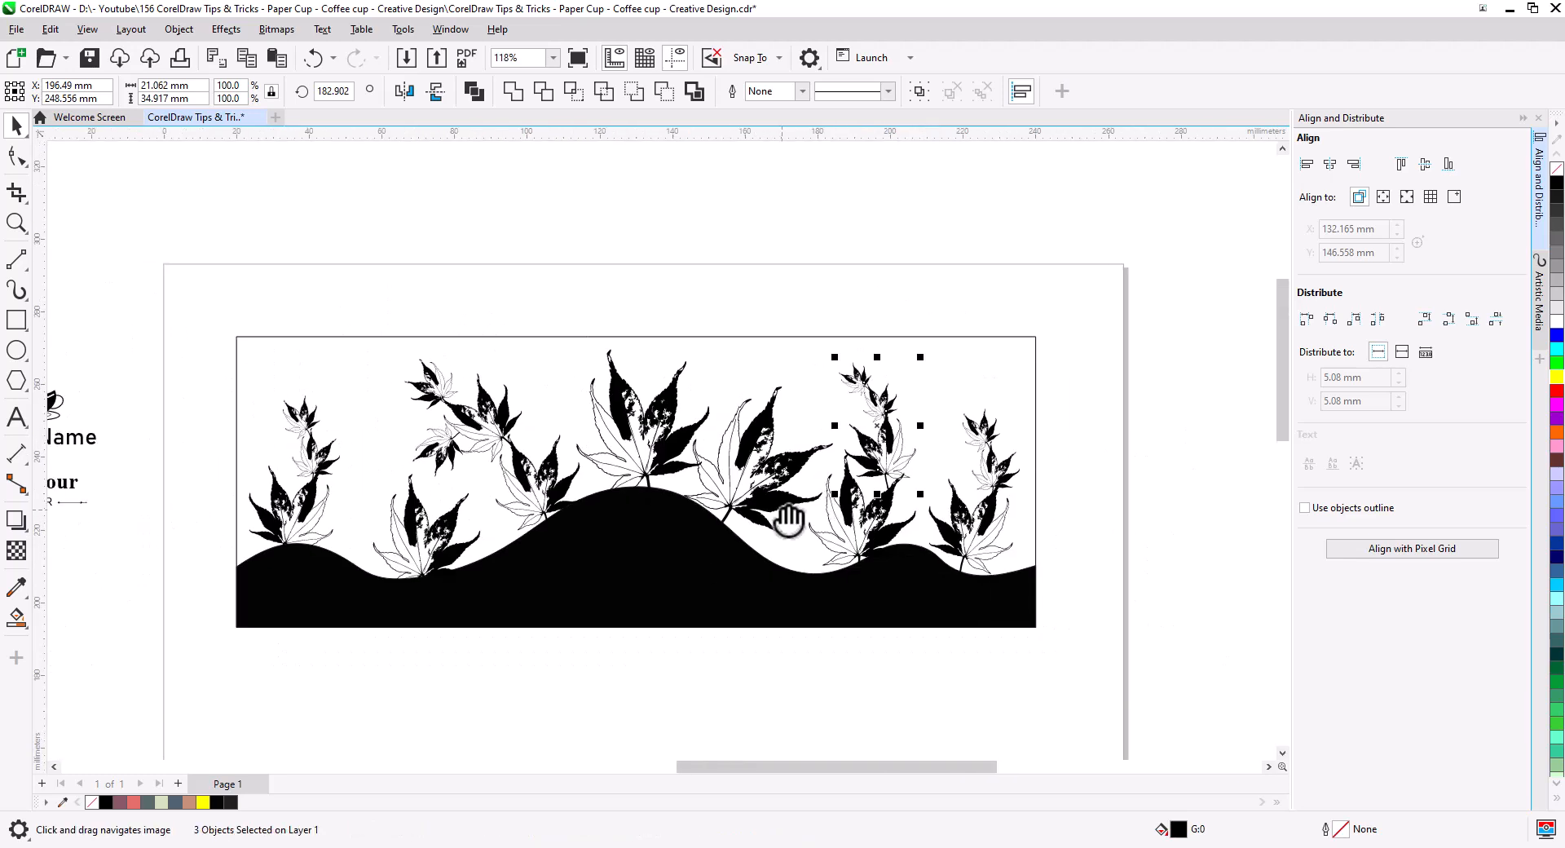
Step: Fill all 17 leaves with mauve #885866 and the wavy hill with coral #E06D68
left_click_drag(256, 330, 1066, 635)
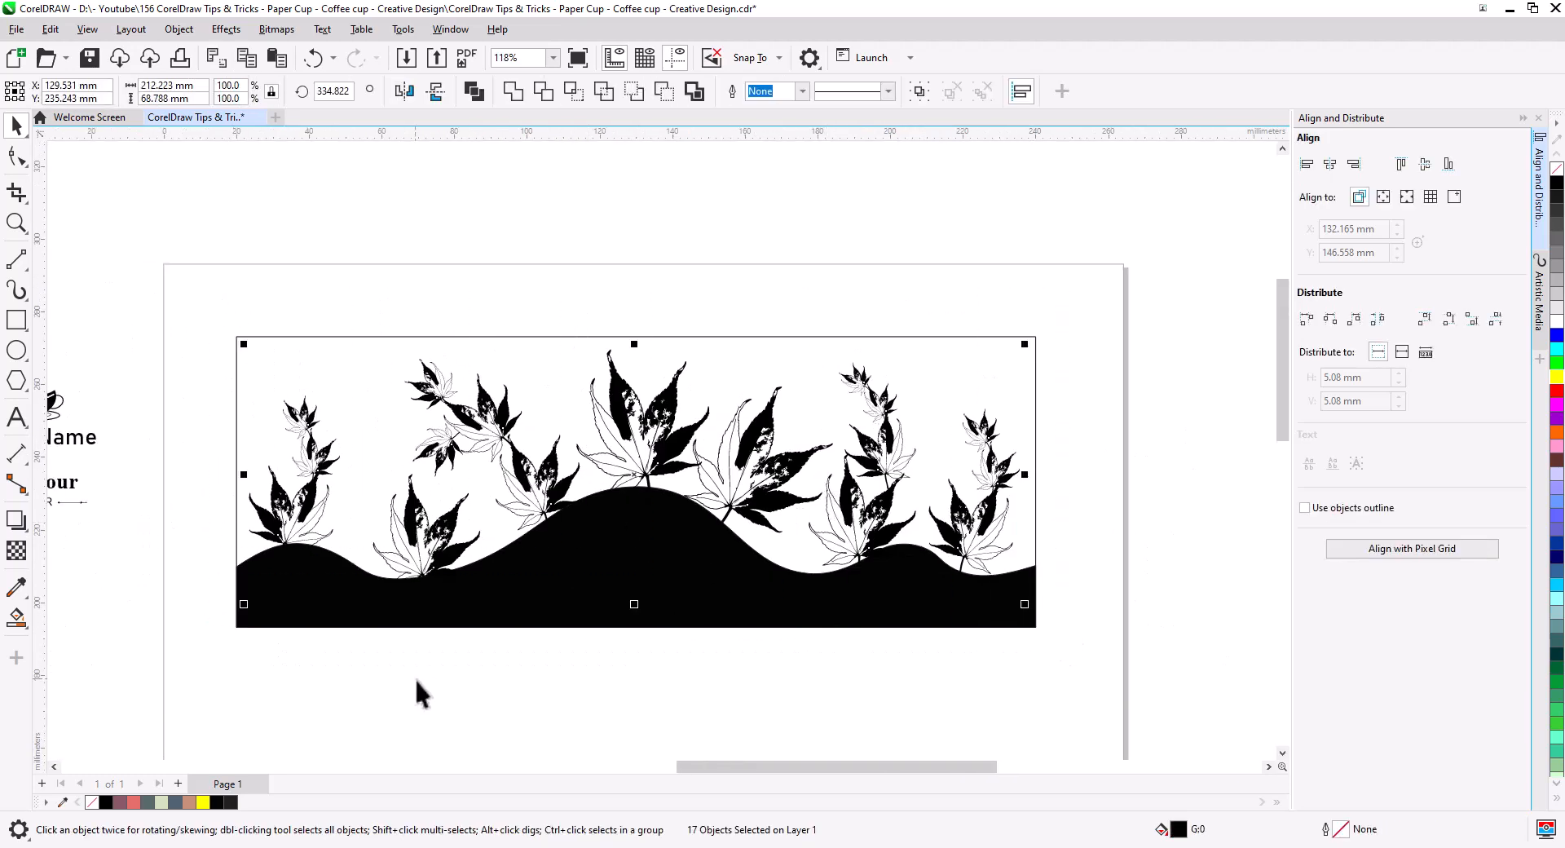
left_click(120, 802)
left_click(557, 602)
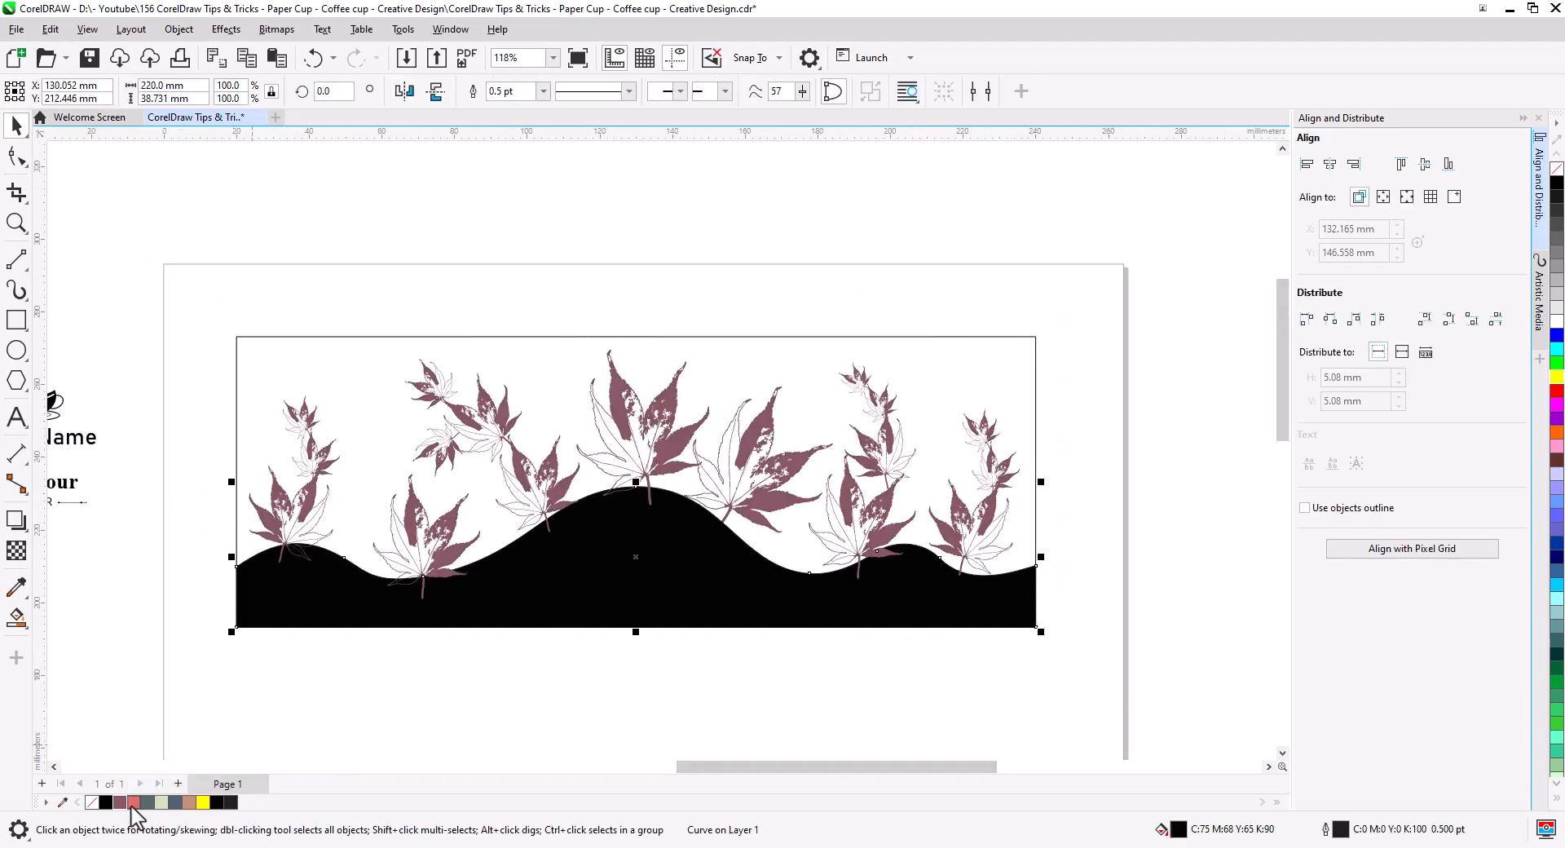
left_click(134, 802)
left_click(494, 699)
Step: Fill all the leaves with coral #E06D68 and the background rectangle with mauve
left_click_drag(1079, 618, 1079, 619)
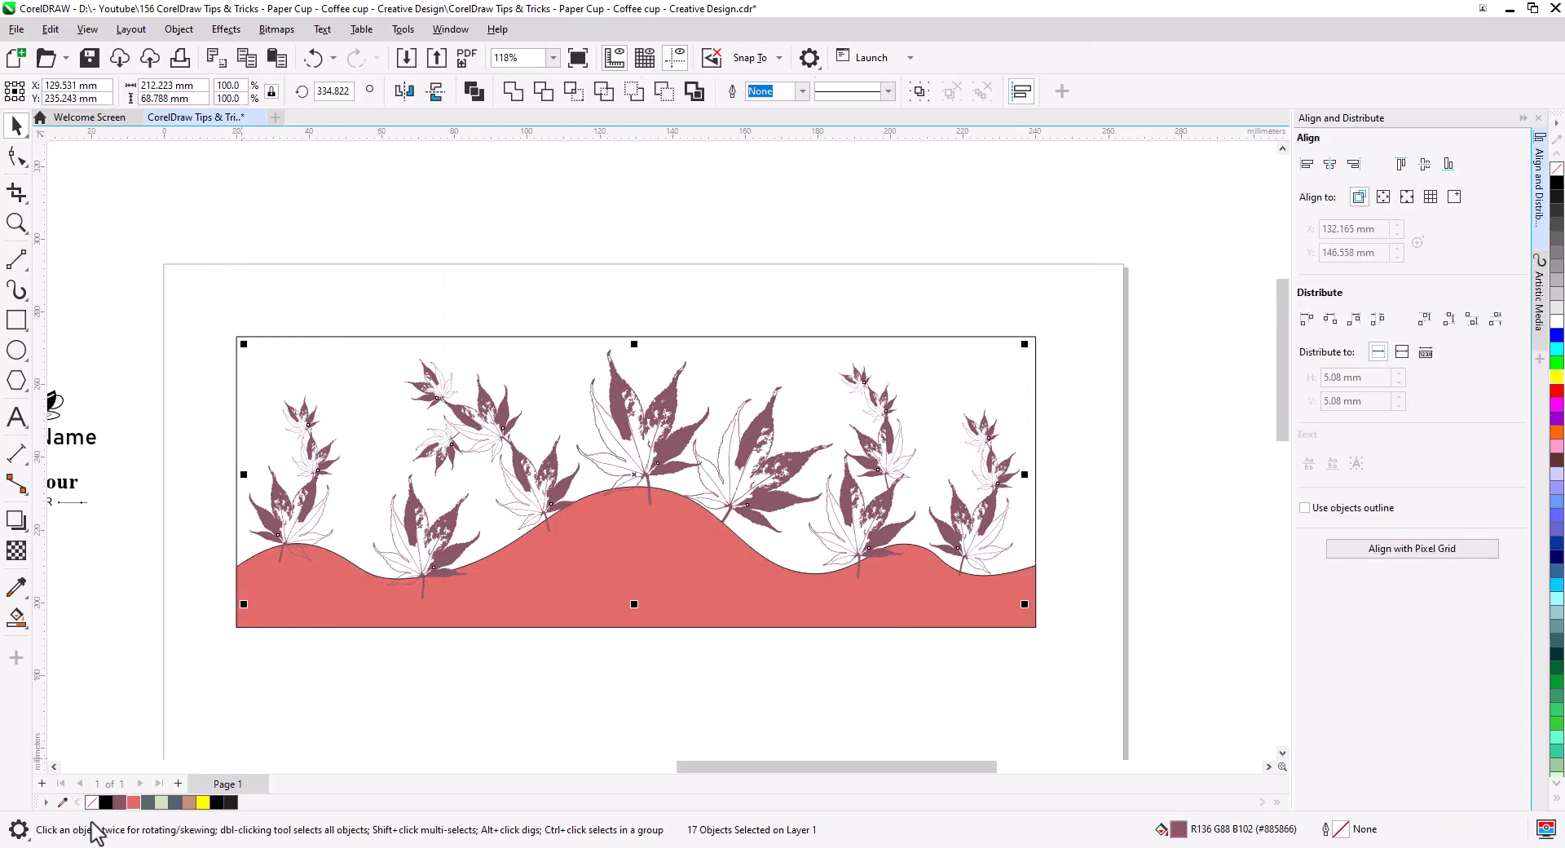
left_click(134, 802)
left_click(328, 423)
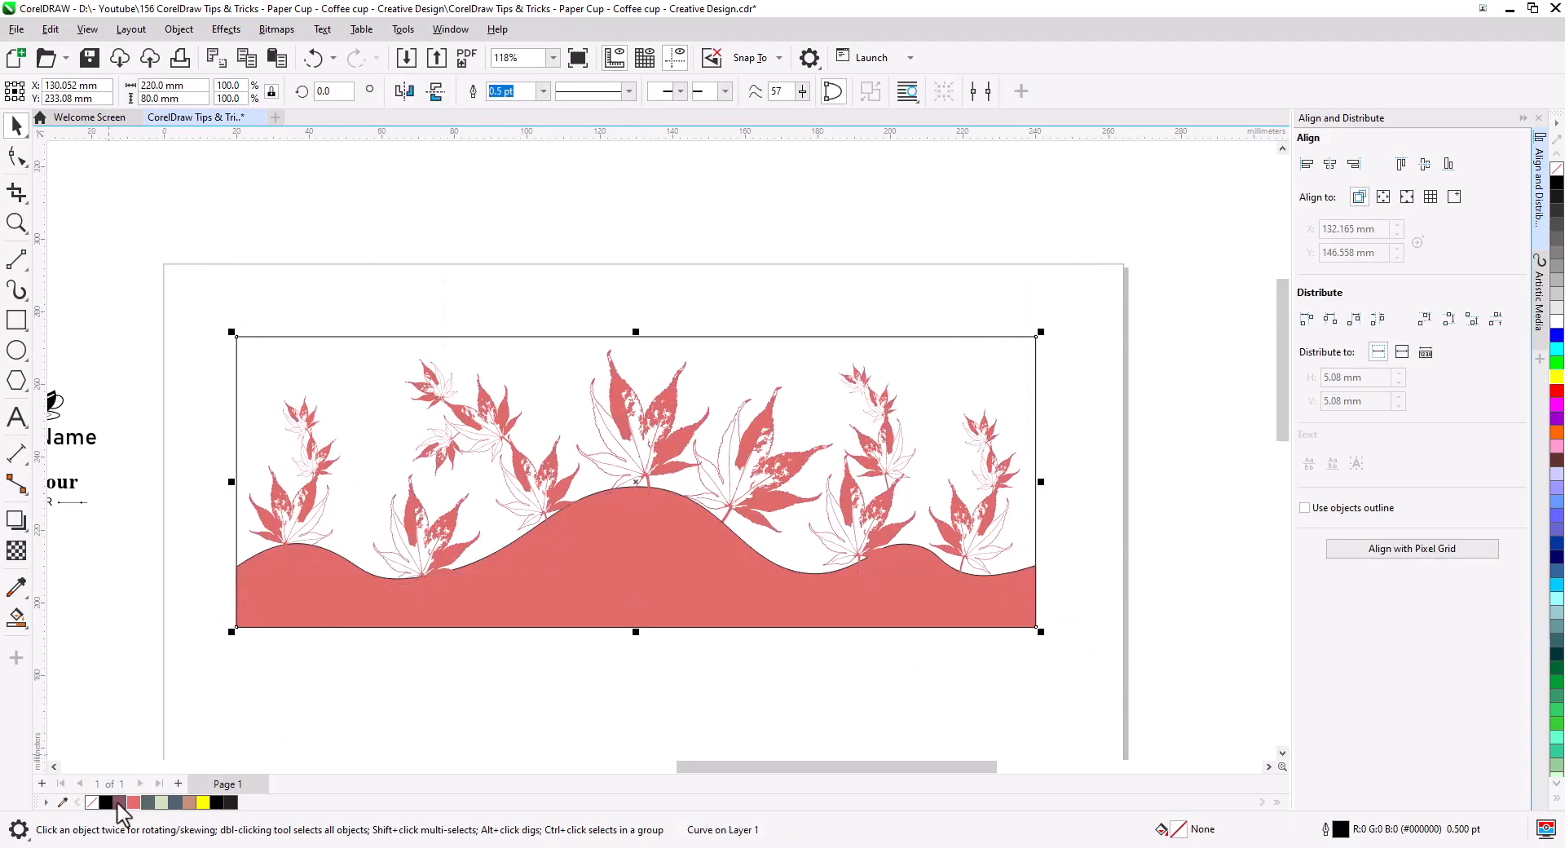
left_click(119, 802)
left_click(562, 703)
Step: Remove the outlines from the wavy hill and the background rectangle
scroll(603, 574, "up", 2)
scroll(705, 618, "down", 1)
left_click(1005, 604)
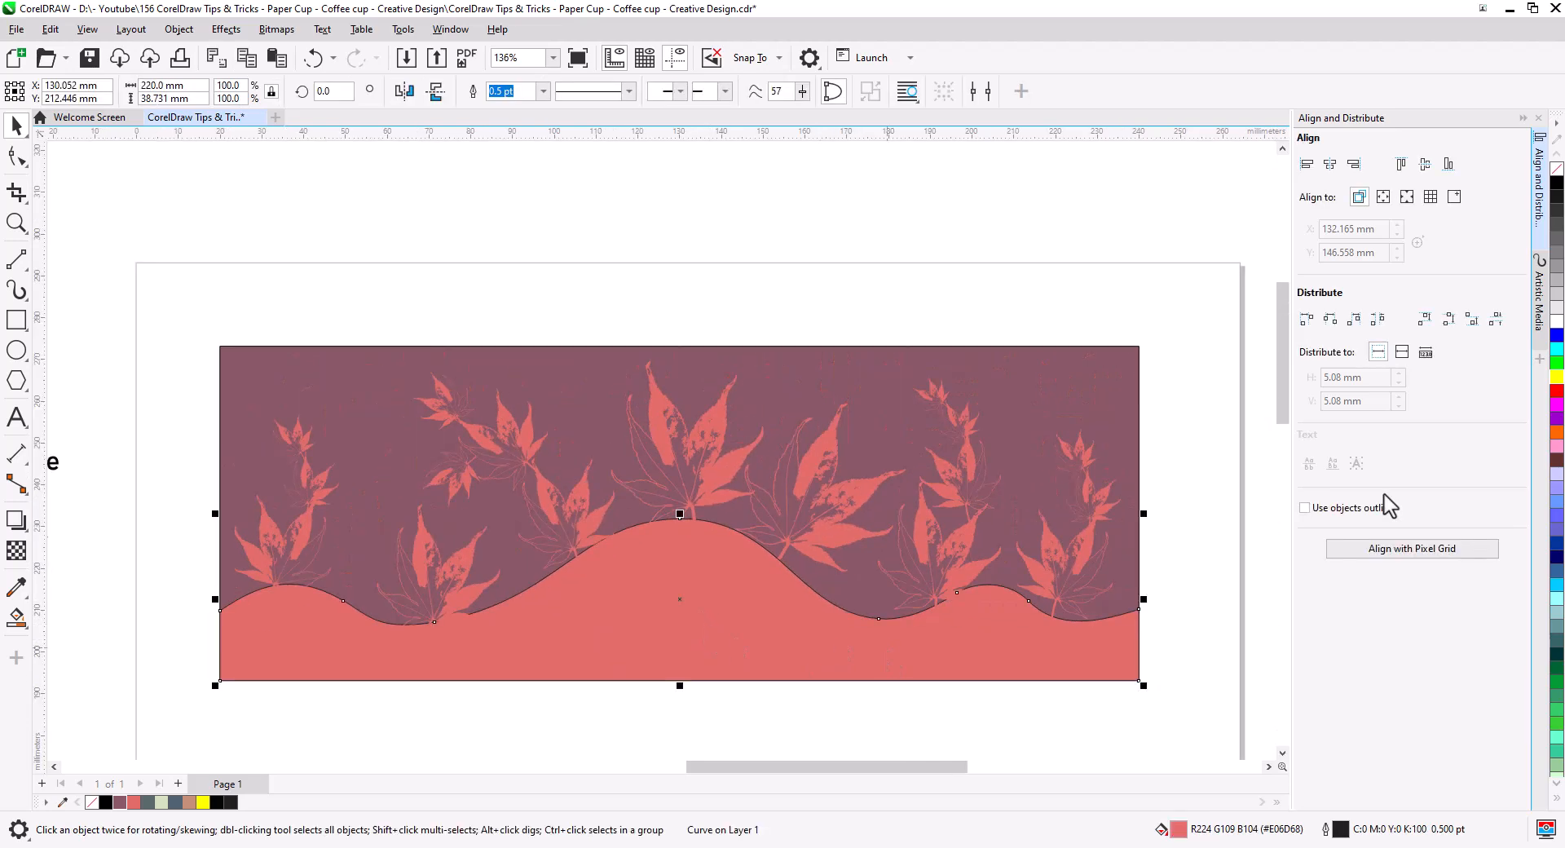
right_click(1557, 169)
left_click(1241, 633)
scroll(215, 613, "up", 3)
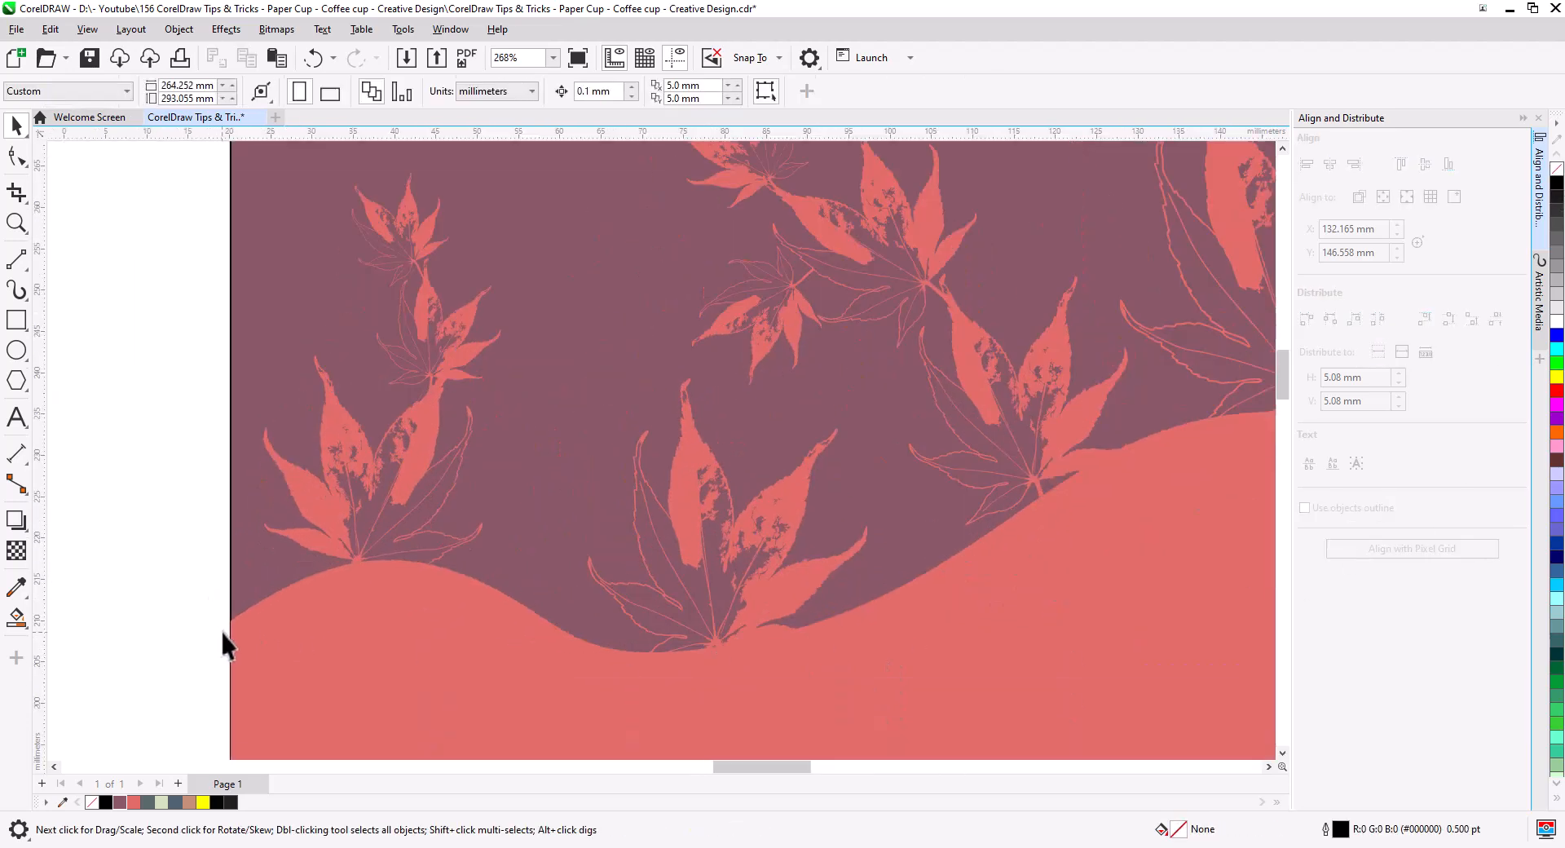
left_click(242, 588)
right_click(1556, 169)
Step: Change the background rectangle's fill to slate blue #506171
scroll(407, 501, "down", 1)
left_click(935, 500)
scroll(774, 563, "down", 2)
left_click(731, 568)
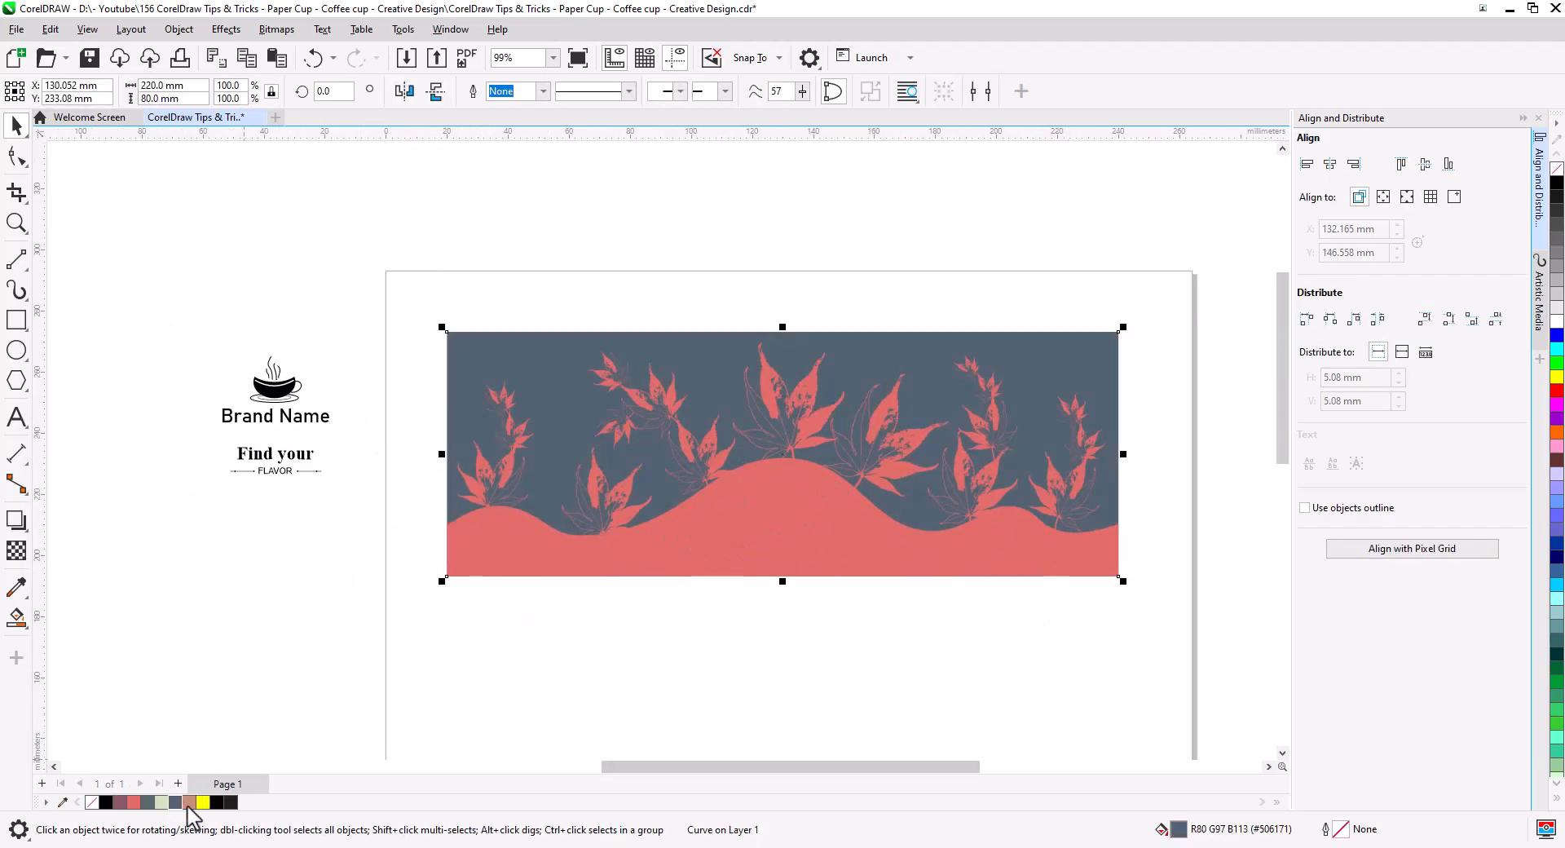
left_click(744, 702)
Step: Scale the leaf just right of the central peak down to 29.6% and keep its stem on the hill
scroll(893, 505, "up", 2)
left_click_drag(892, 505, 895, 586)
scroll(896, 586, "down", 1)
left_click(900, 517)
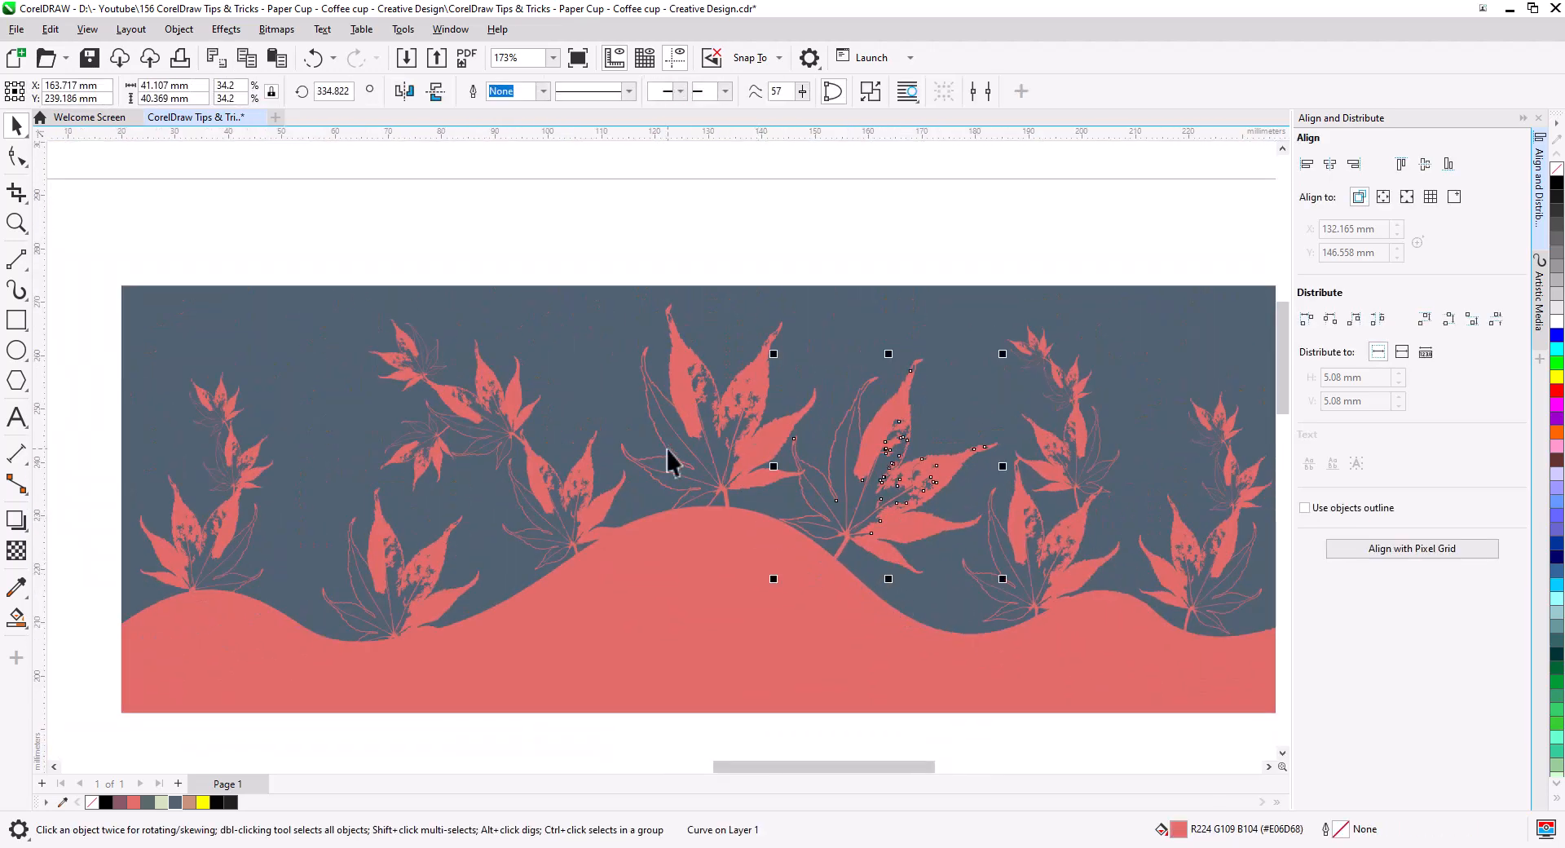
left_click(924, 497)
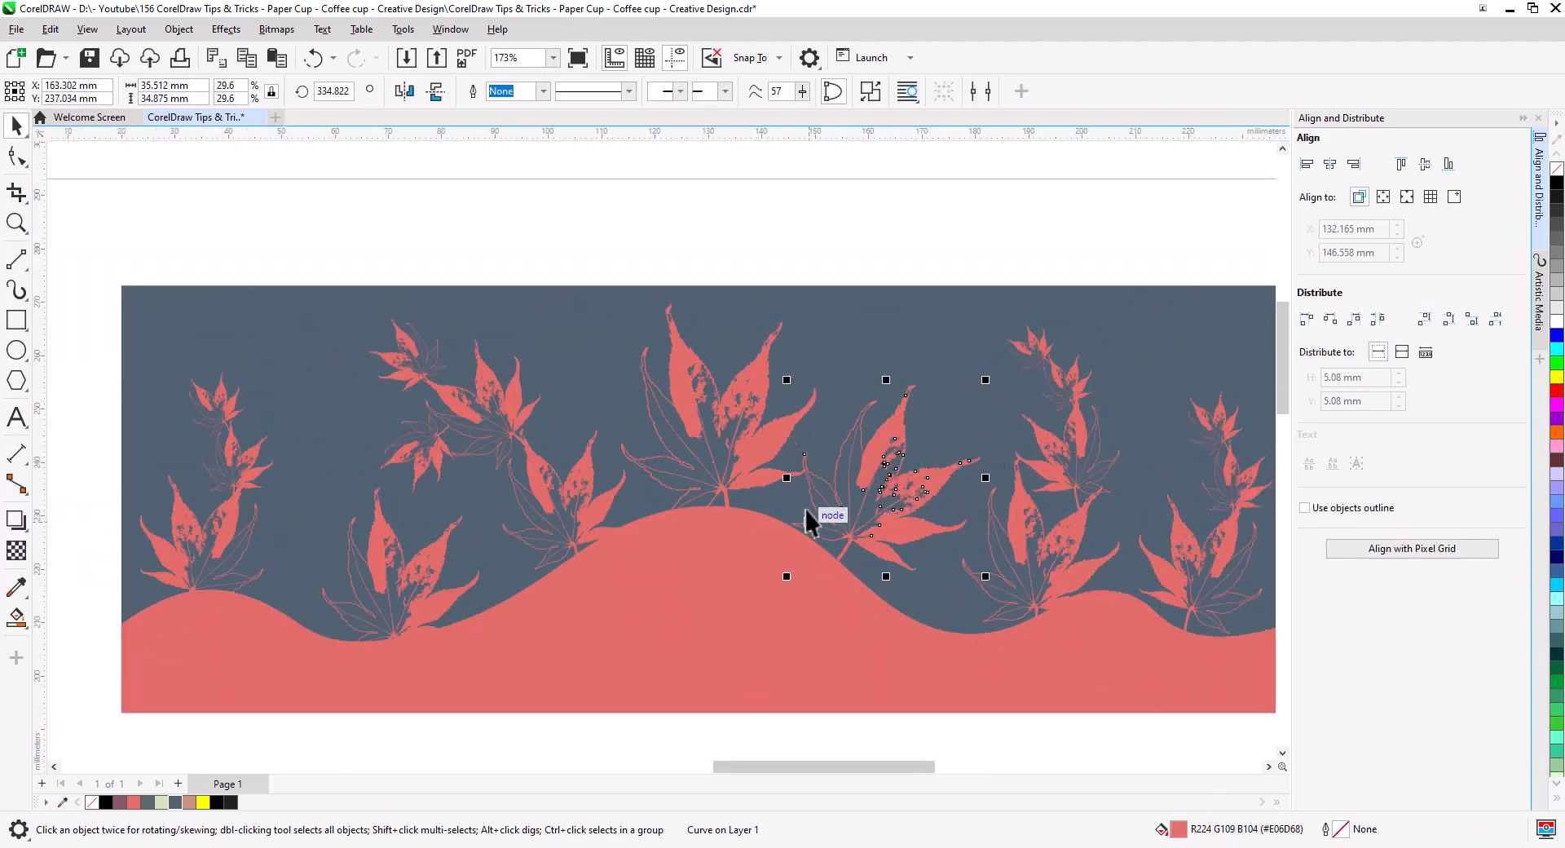
left_click(866, 274)
Step: Give all the leaves a Hairline outline in coral #E06D68
scroll(818, 366, "down", 2)
left_click_drag(834, 545, 1122, 545)
left_click(804, 91)
left_click(766, 122)
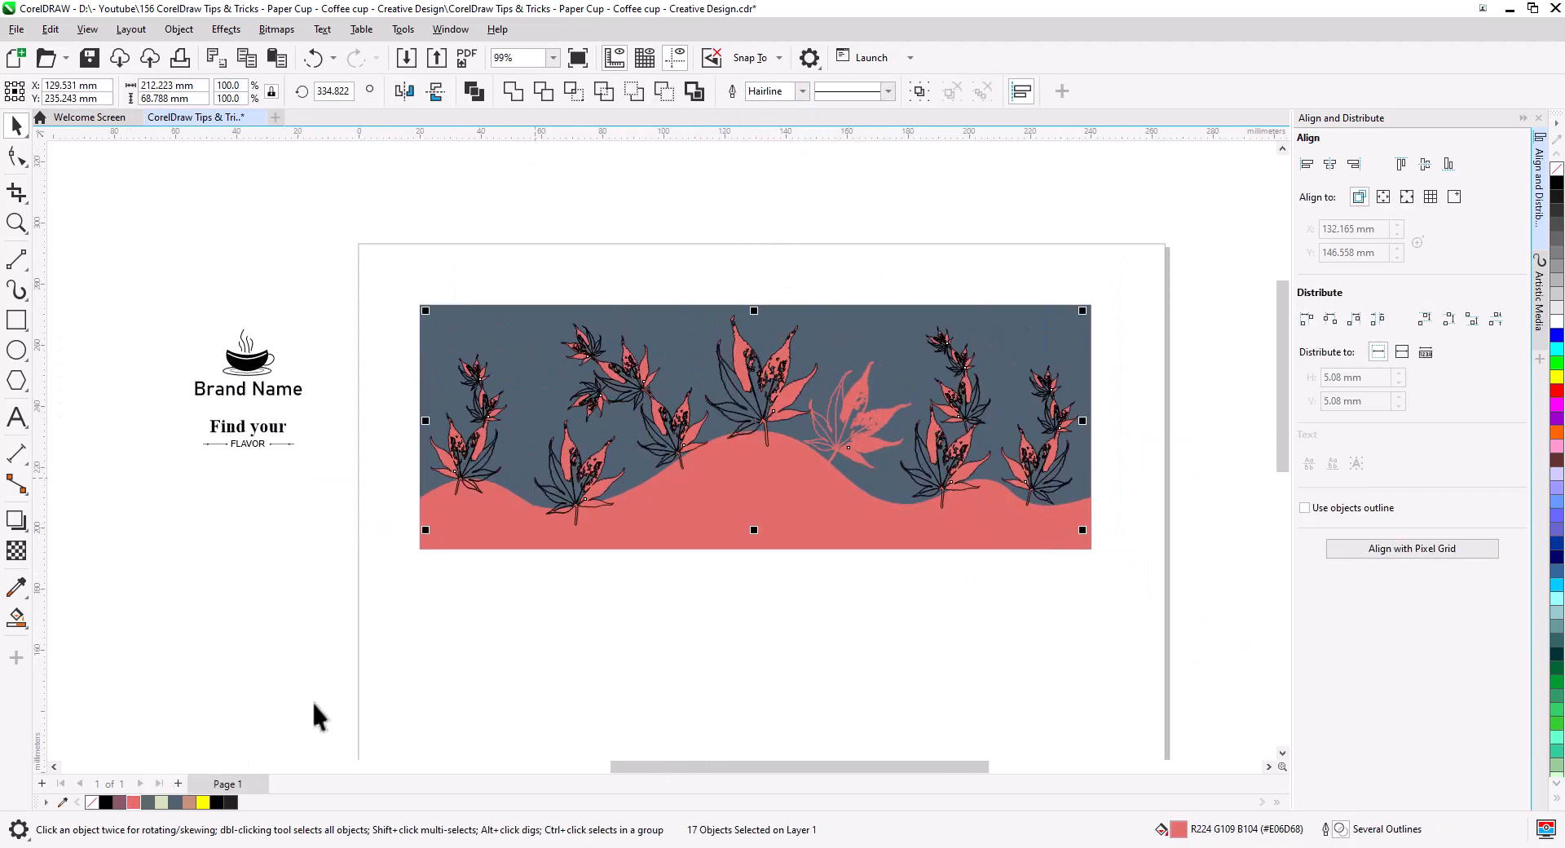
scroll(665, 603, "up", 1)
left_click_drag(763, 588, 682, 697)
right_click(134, 802)
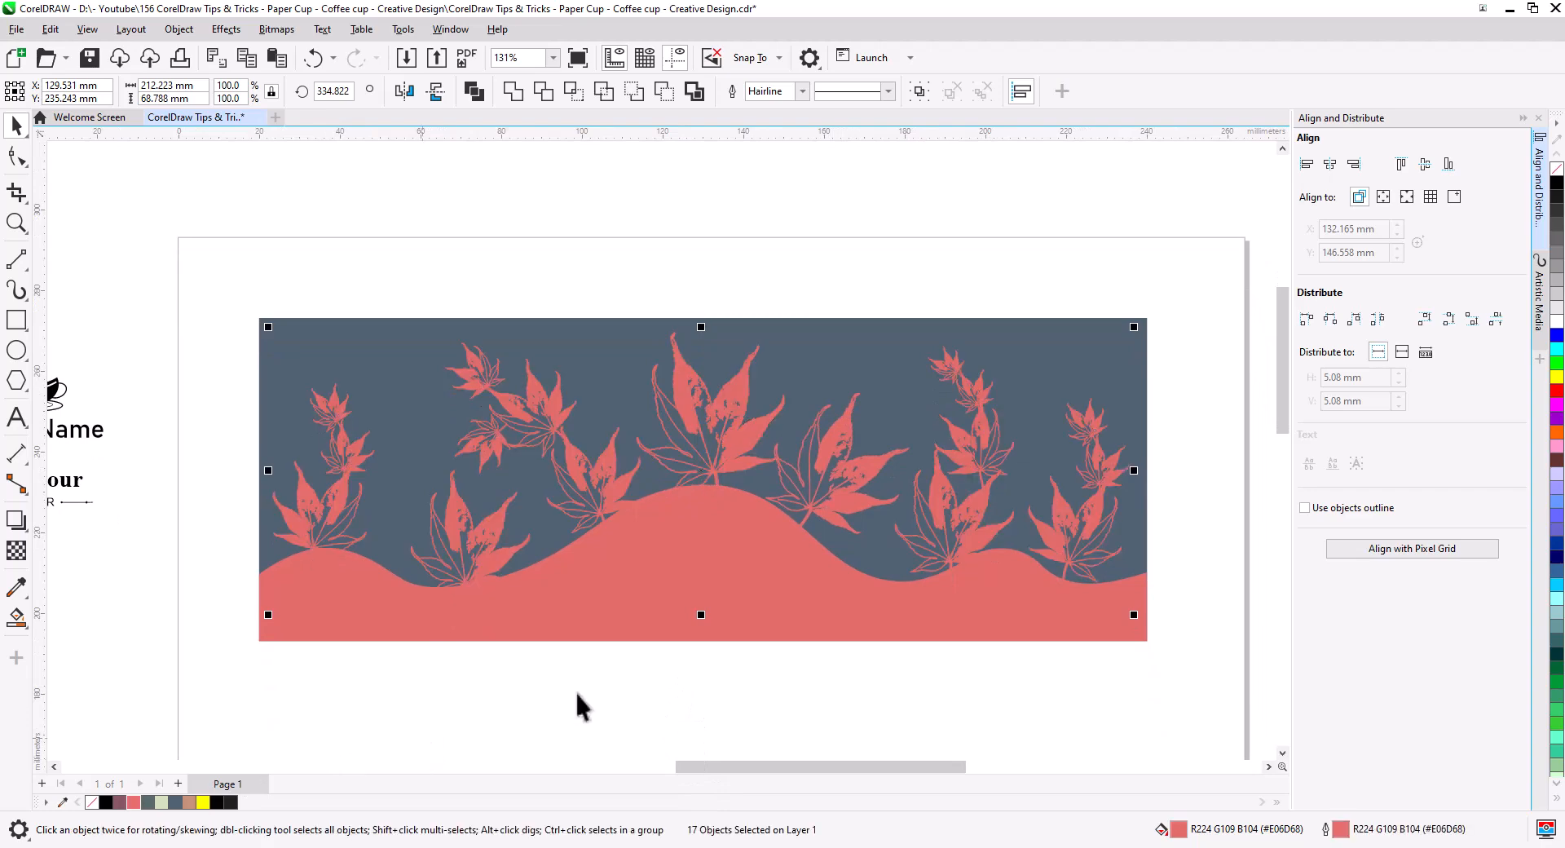
left_click(751, 667)
Step: Recolor the wavy hill and all the leaves, including the leaf outlines, in pale green
left_click(1098, 344)
left_click(803, 691)
left_click(796, 618)
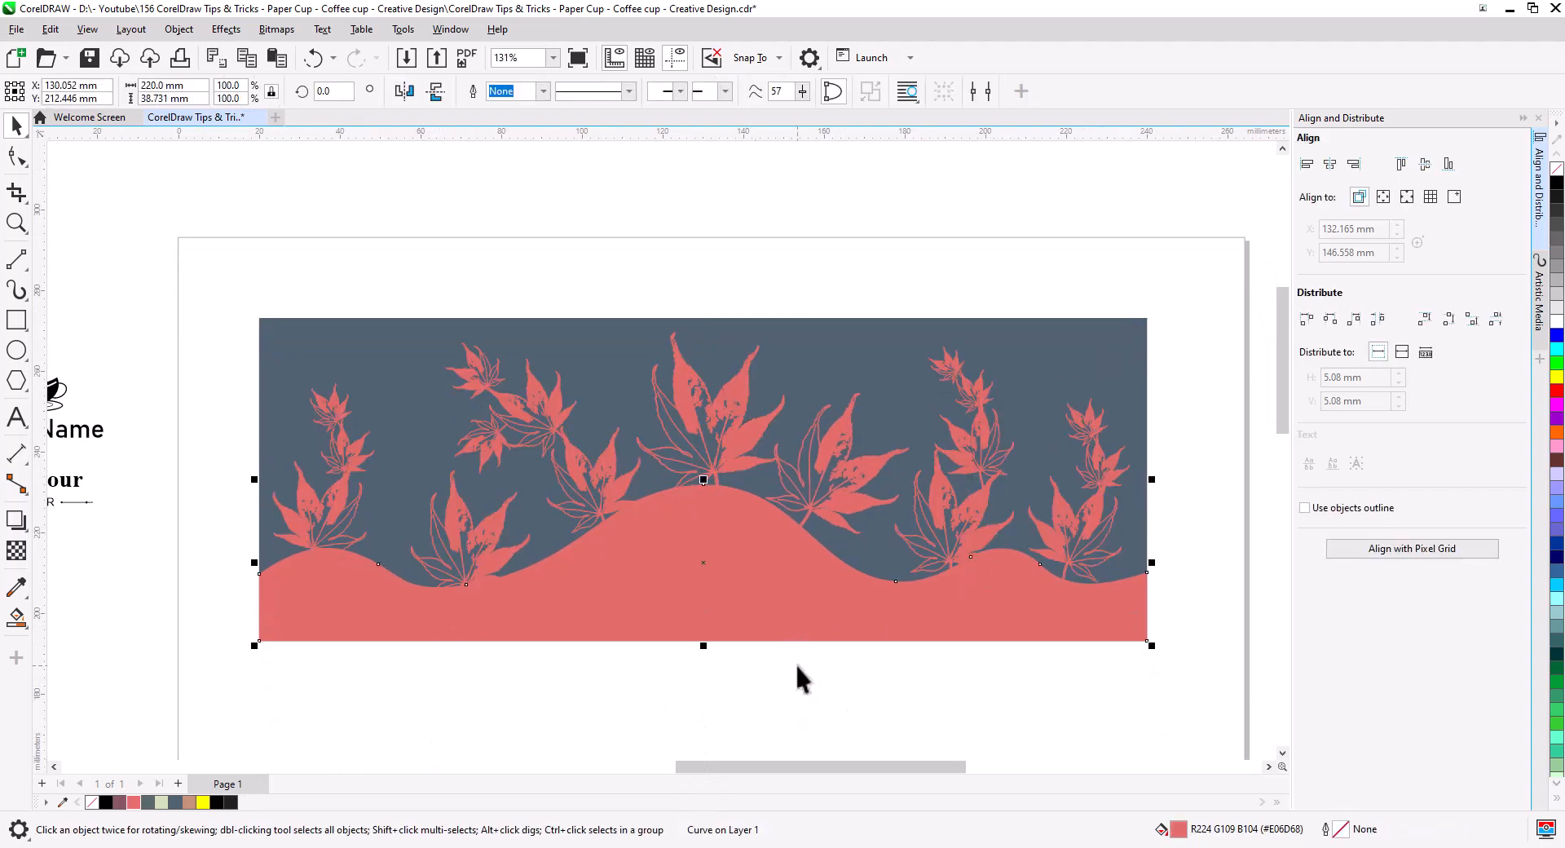
left_click(160, 802)
left_click(228, 270)
left_click_drag(1171, 613, 1171, 613)
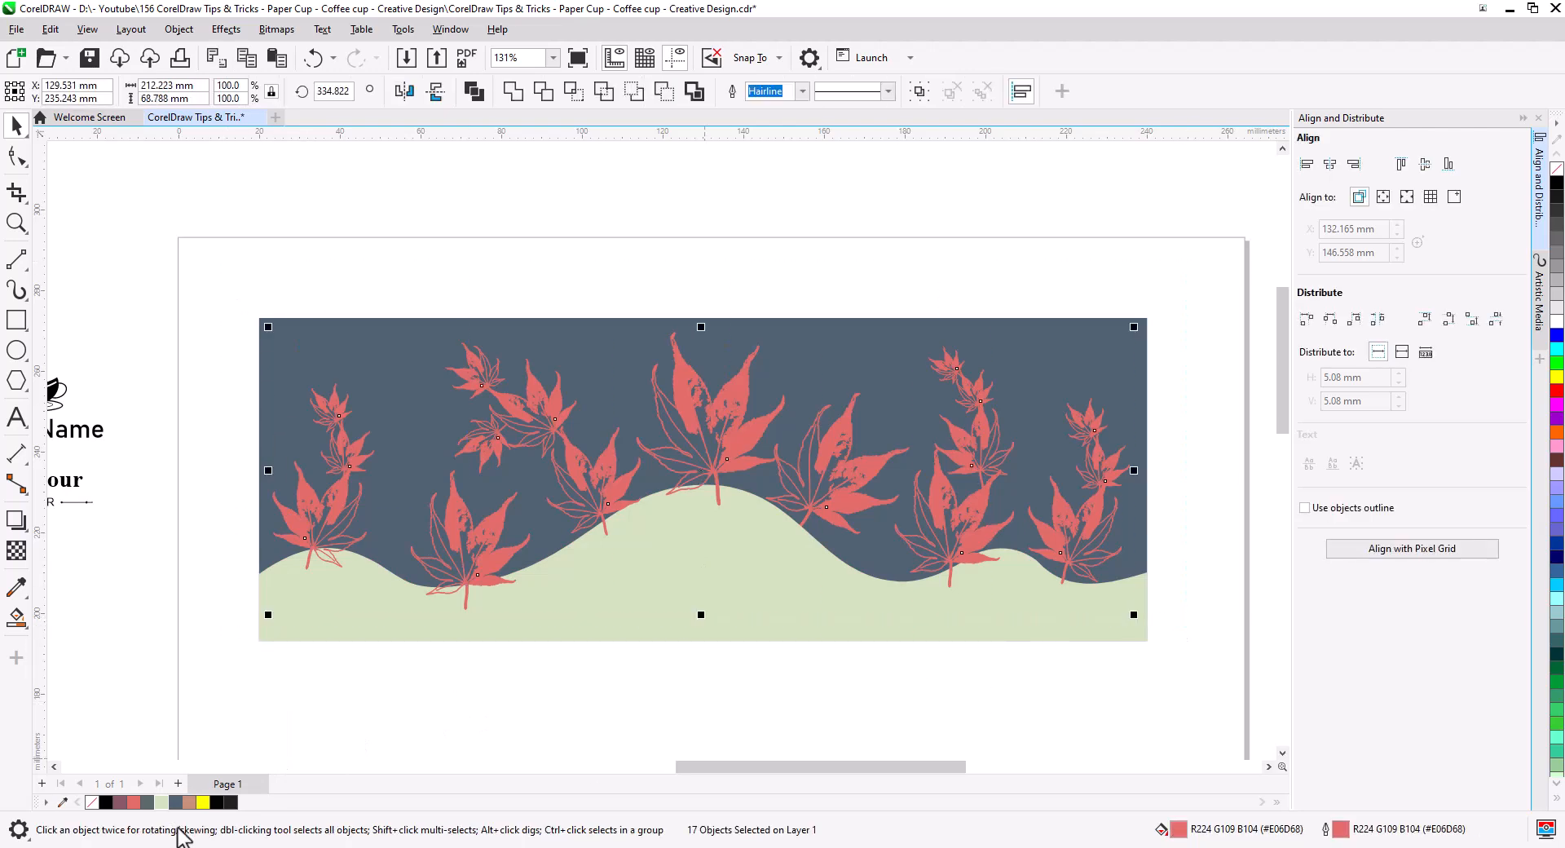
left_click(160, 802)
left_click(680, 687)
scroll(746, 487, "up", 2)
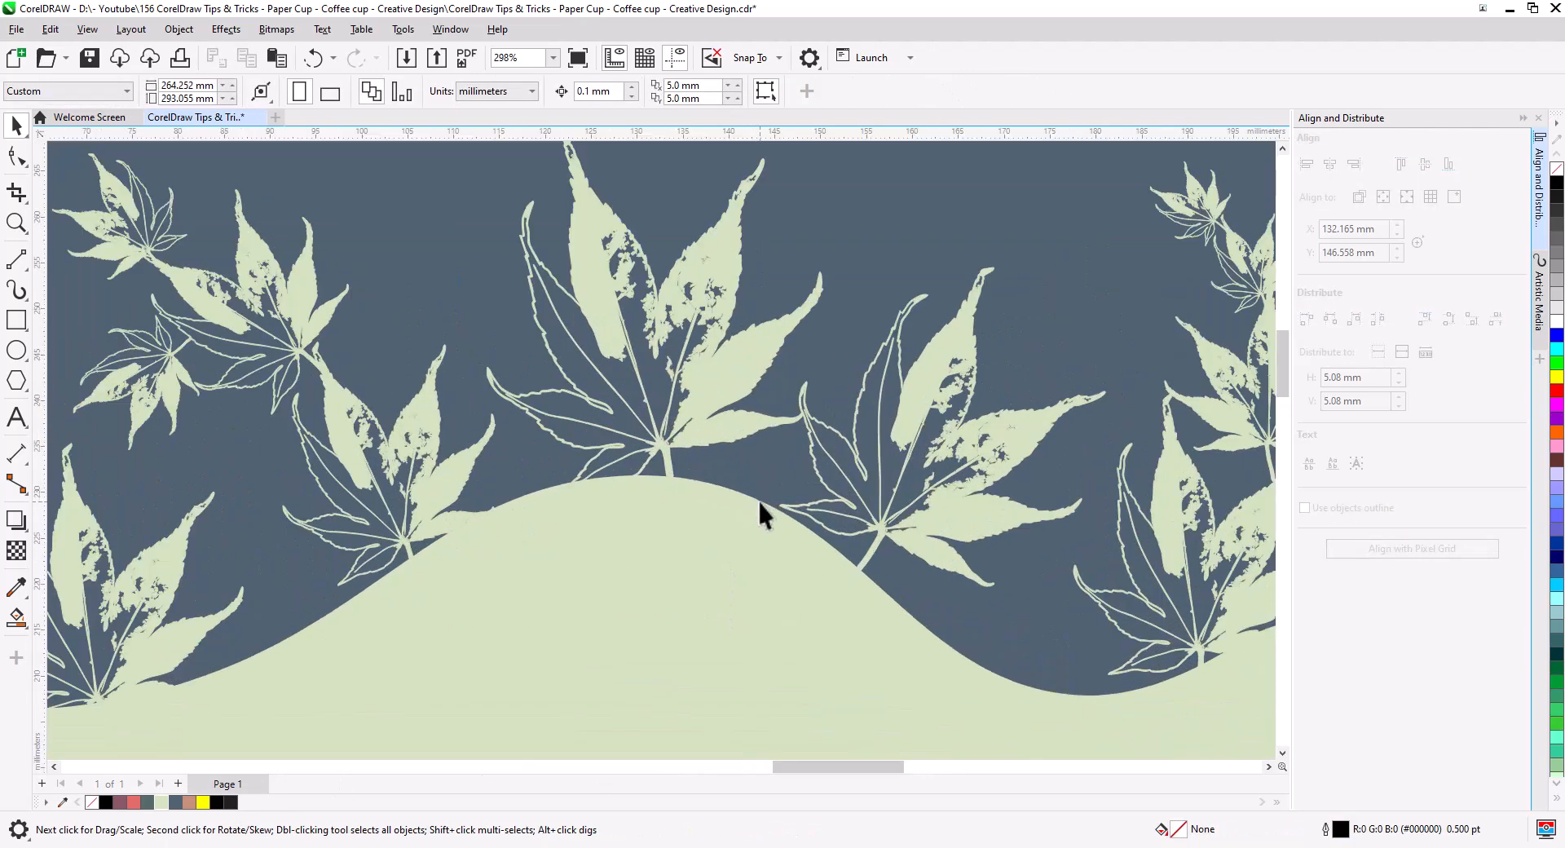
scroll(399, 539, "down", 3)
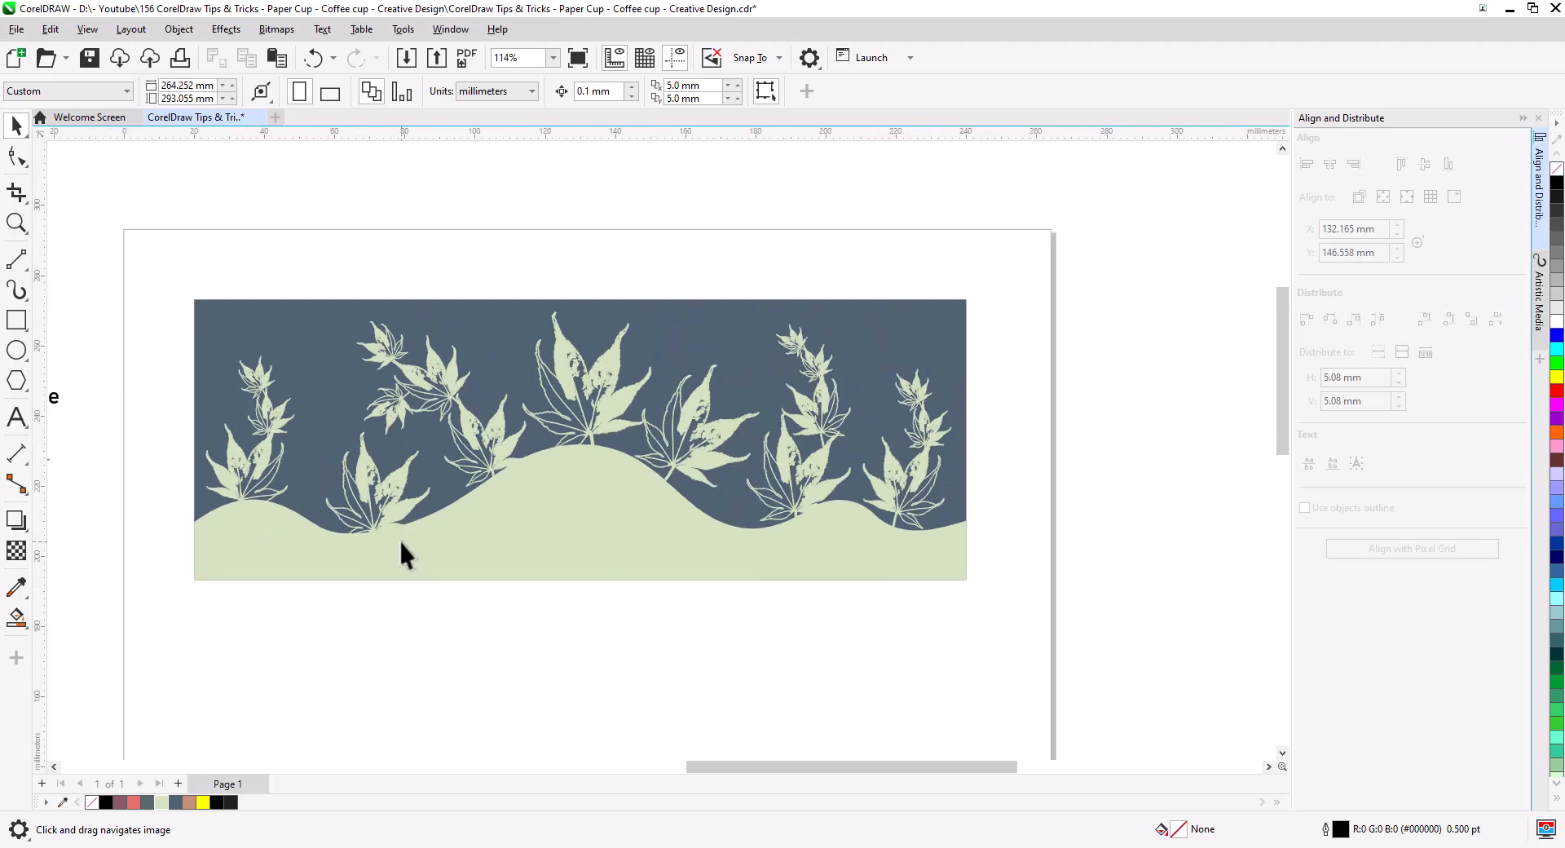
Step: Copy the coffee cup logo with the Brand Name text onto the central hill and fill it with slate blue
scroll(351, 564, "left", 3)
left_click(231, 436)
right_click(265, 436)
left_click_drag(133, 353, 313, 479)
left_click_drag(246, 437, 832, 588)
left_click(762, 629)
left_click(174, 802)
Step: Center the cup and Brand Name logo horizontally on the hill and move it slightly upward
scroll(824, 667, "up", 2)
left_click(754, 622, "shift")
left_click(1329, 163)
left_click(738, 671)
left_click_drag(738, 672, 501, 473)
left_click_drag(604, 551, 605, 526)
left_click_drag(607, 517, 607, 517)
left_click(623, 683)
Step: Copy the "Find your FLAVOR" tagline onto the hill directly below the Brand Name text
scroll(623, 685, "down", 1)
left_click_drag(626, 685, 826, 647)
left_click_drag(361, 539, 157, 459)
left_click_drag(243, 490, 793, 551)
left_click(877, 638)
scroll(843, 622, "up", 1)
scroll(847, 626, "up", 1)
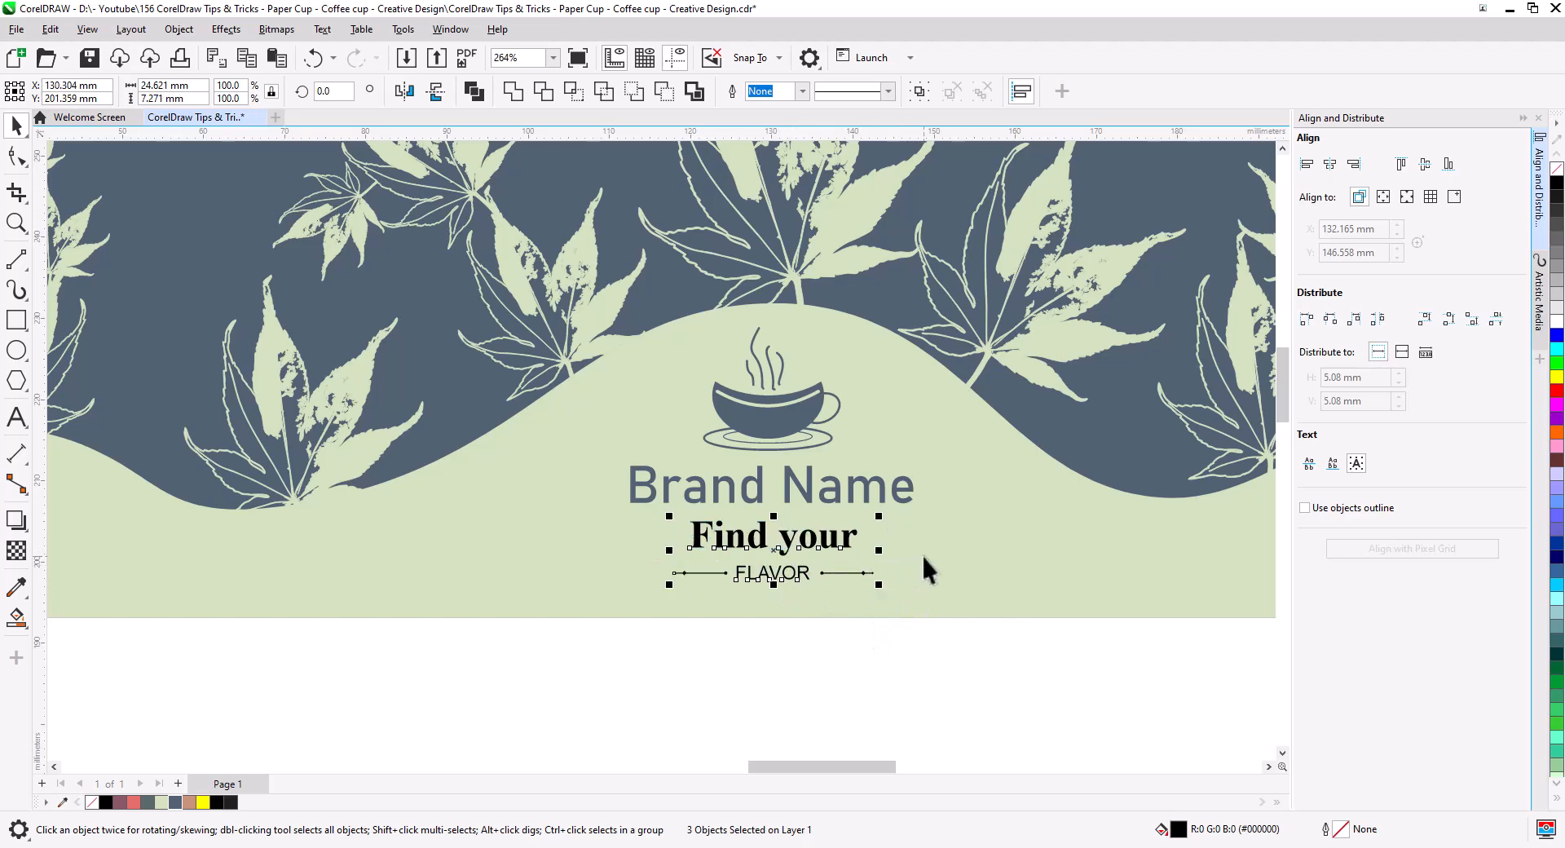
Step: Fill the tagline with slate blue and center it horizontally on the hill
left_click(174, 802)
left_click(891, 608, "shift")
left_click(1330, 164)
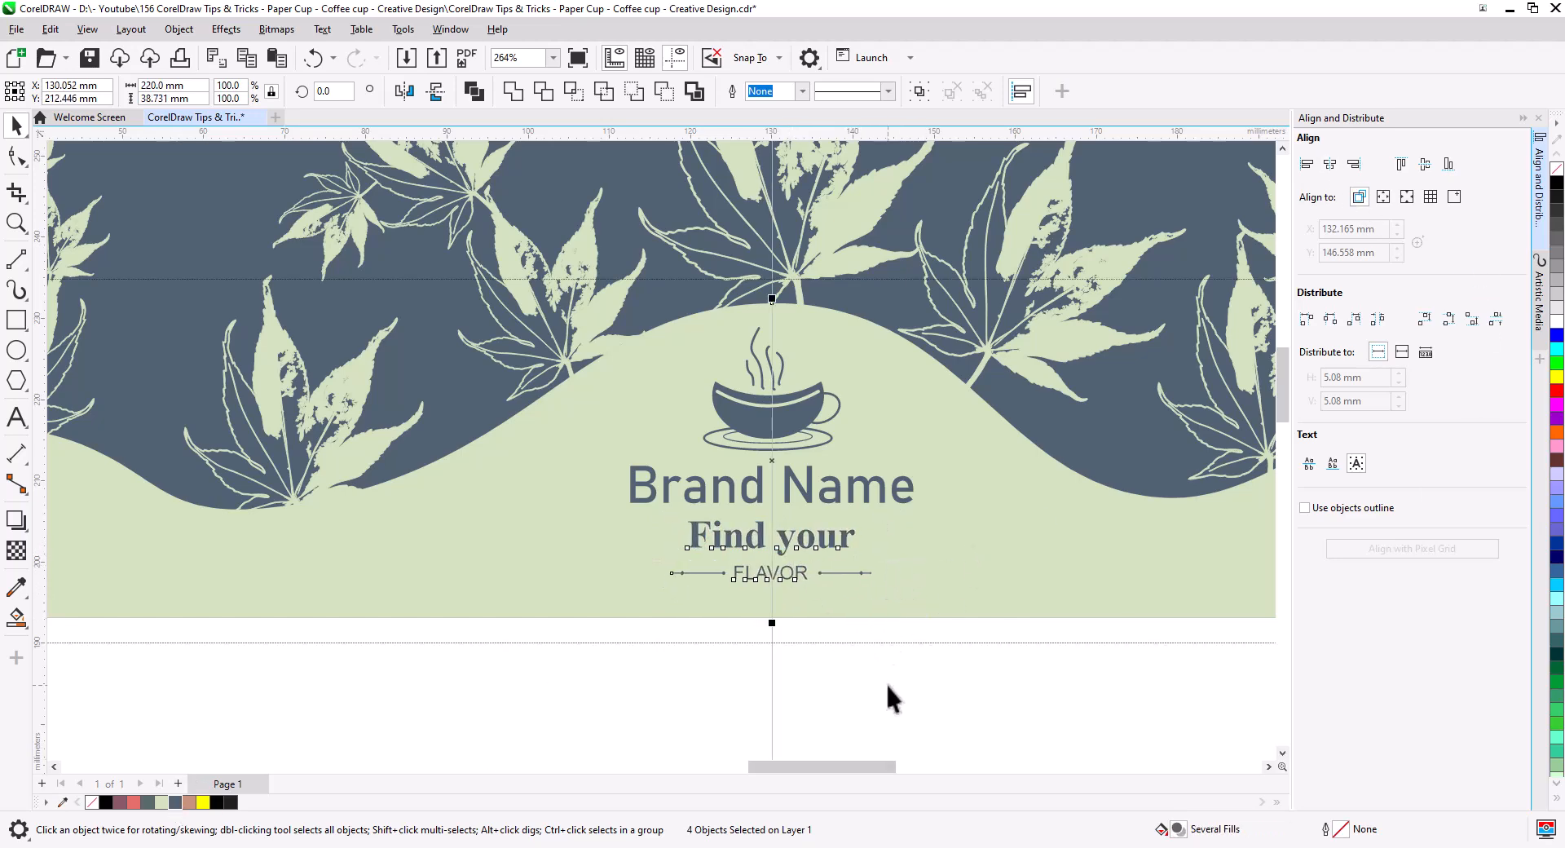
left_click(890, 683)
scroll(928, 626, "down", 1)
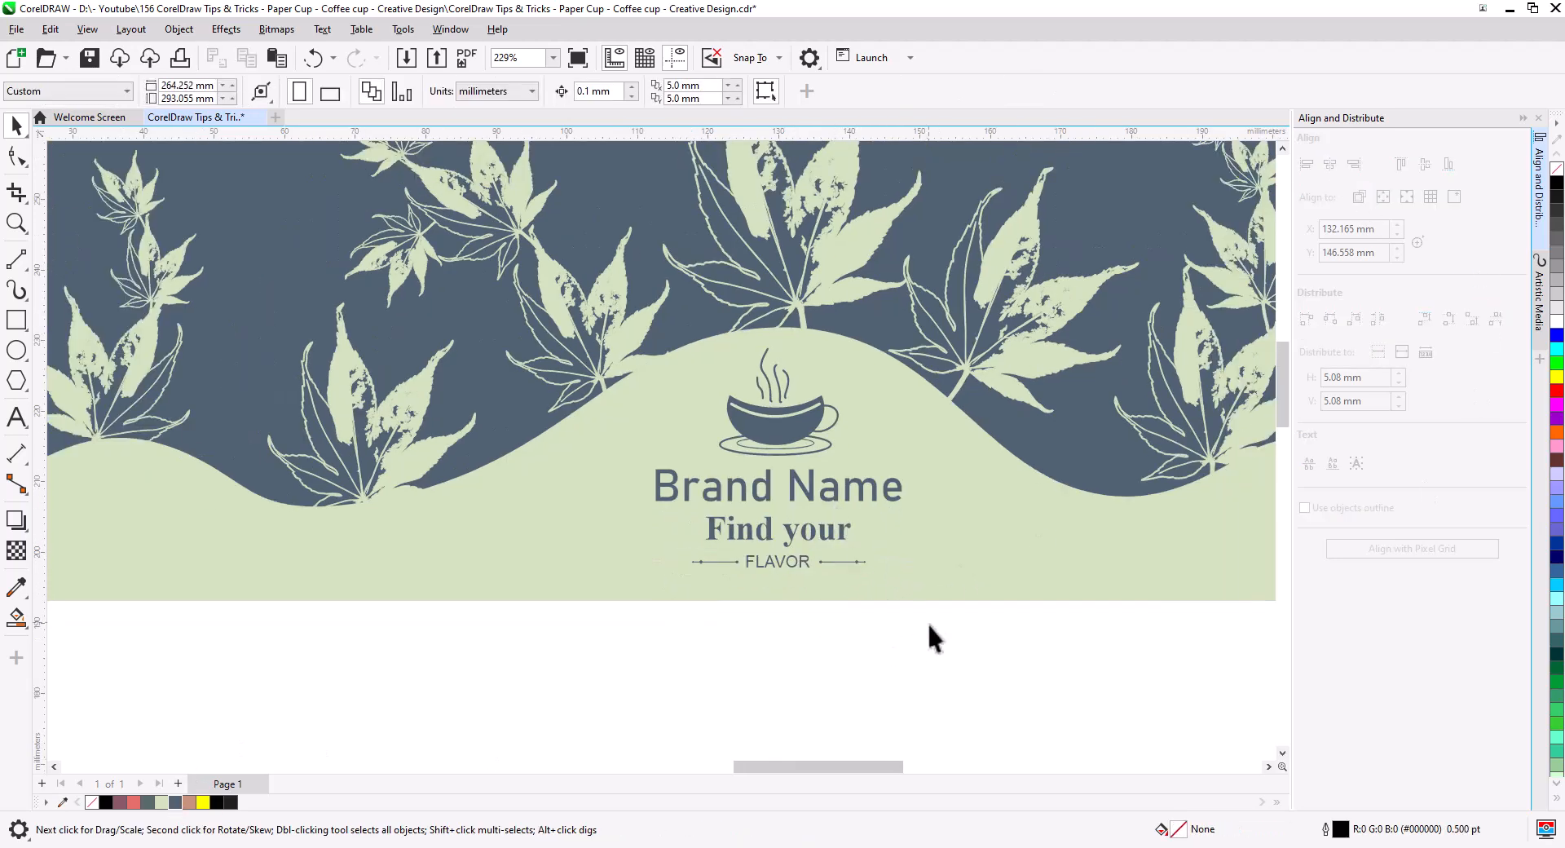
left_click(818, 634)
scroll(822, 628, "down", 3)
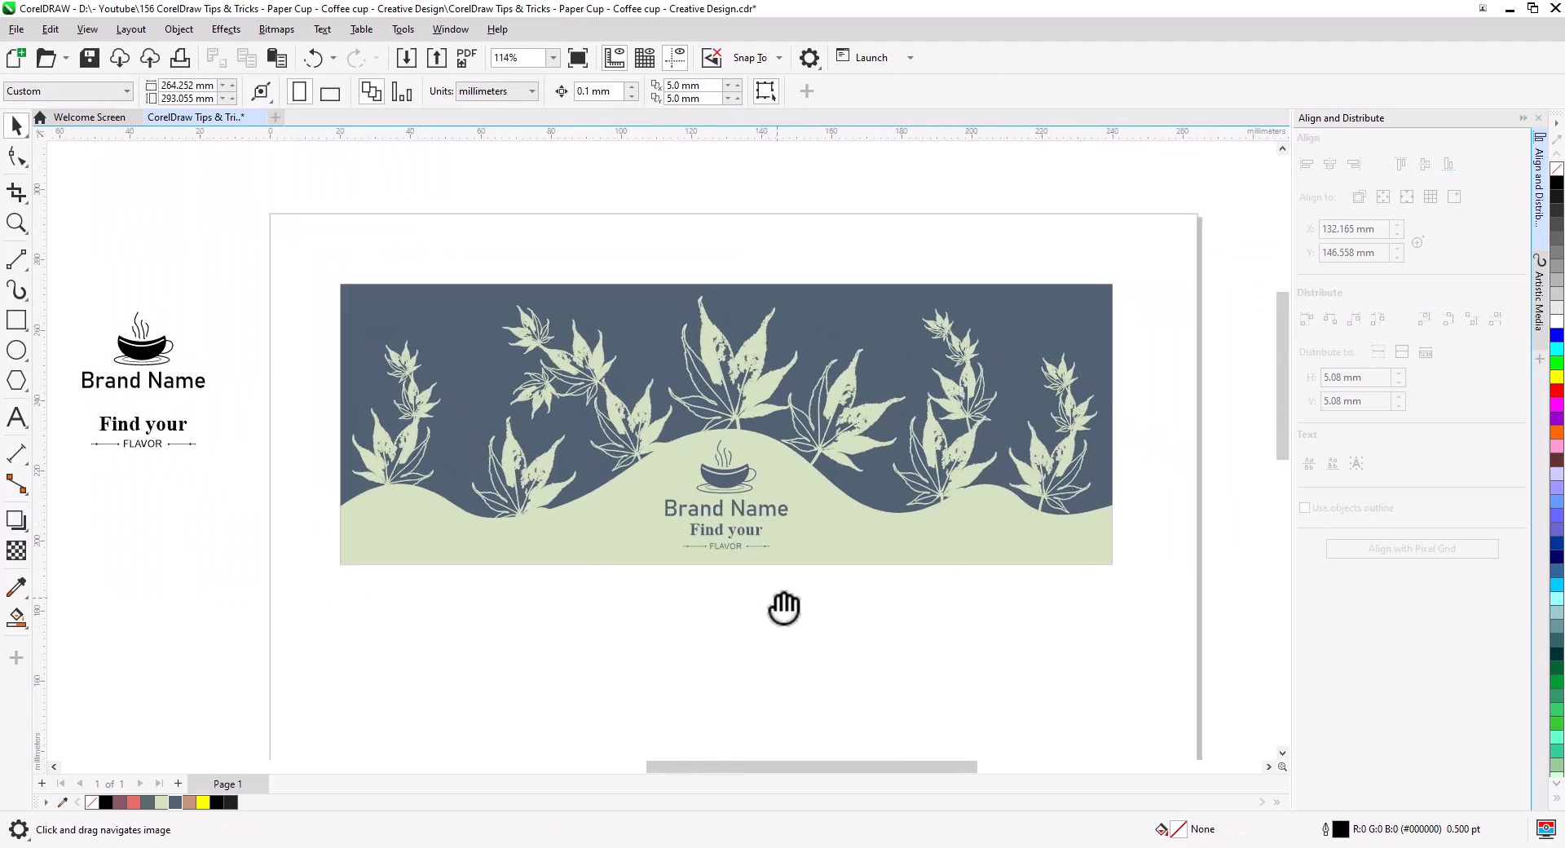
Step: Select the entire finished cup artwork and place a copy straight below the original
scroll(831, 618, "down", 1)
scroll(840, 620, "down", 3)
left_click_drag(832, 566, 868, 476)
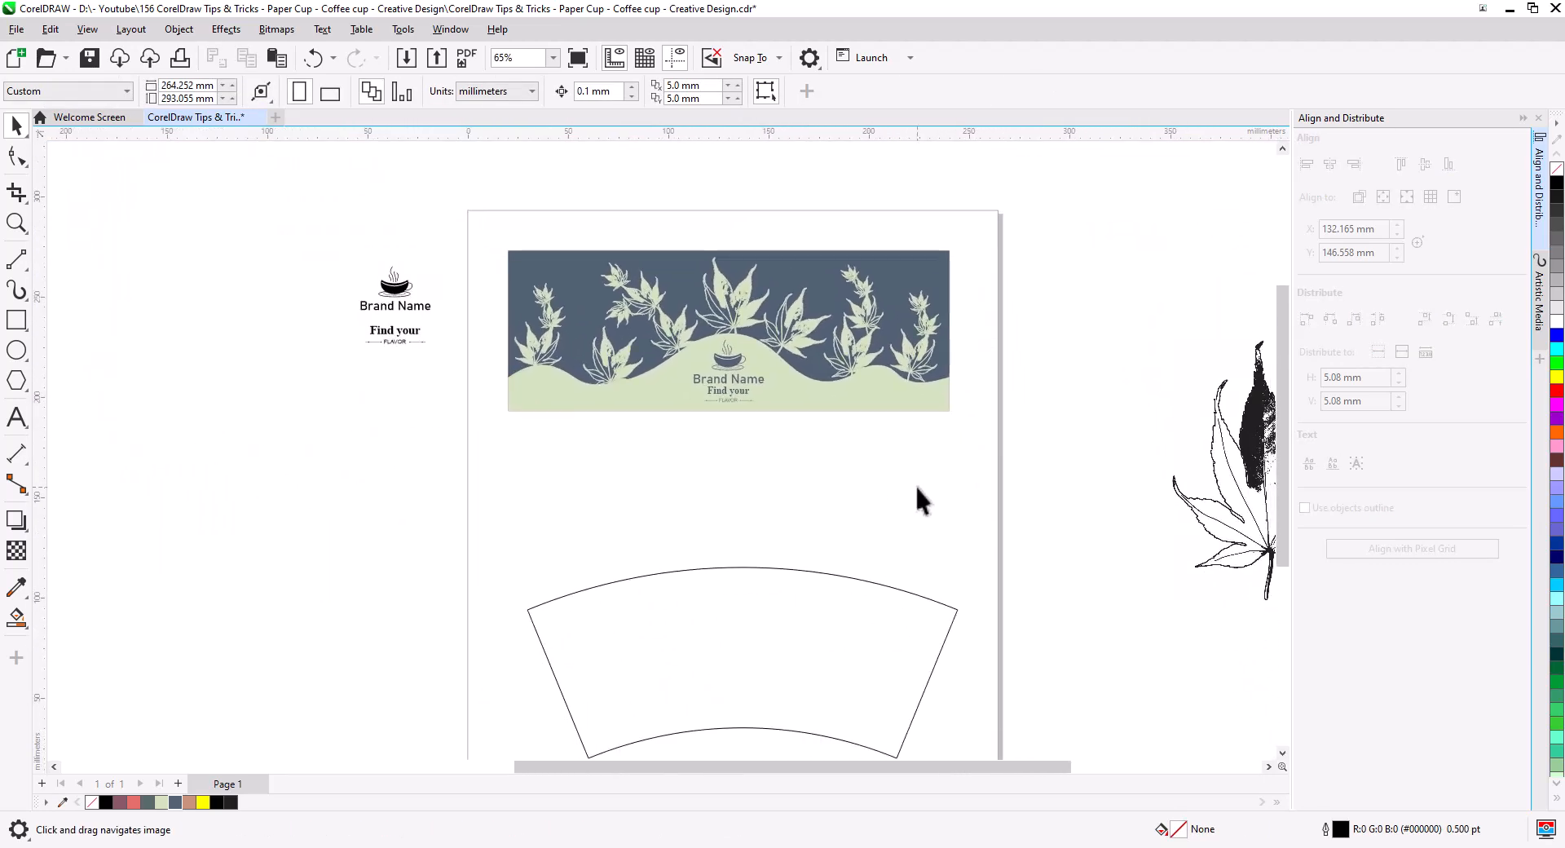
left_click_drag(581, 284, 552, 256)
left_click_drag(782, 276, 787, 479)
left_click(815, 514)
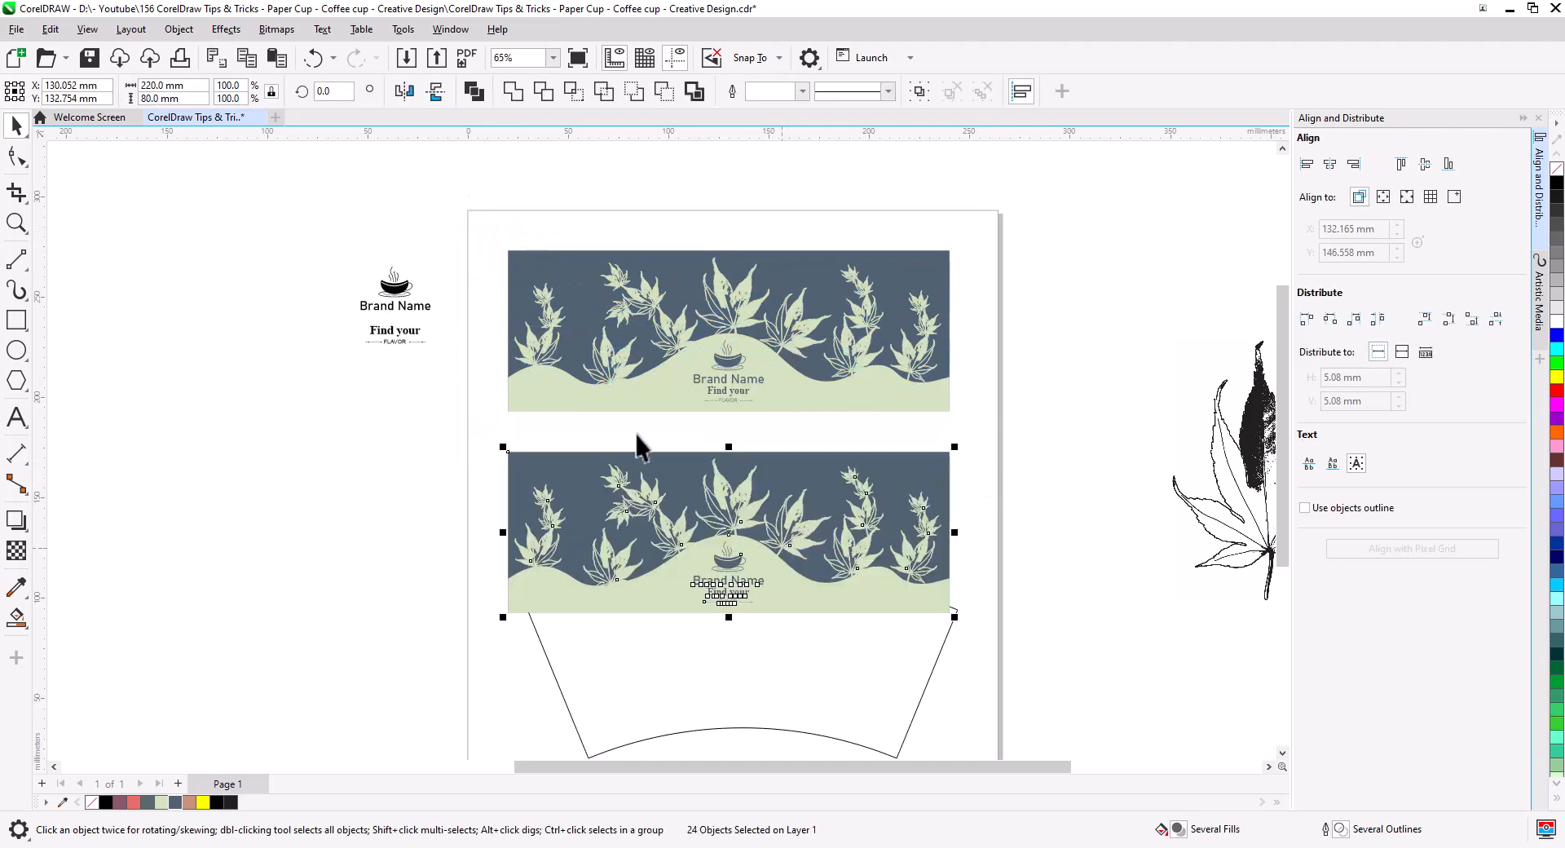
Step: Convert the artwork copy to a 300 dpi CMYK Color (32-bit) bitmap and move it over the fan-shaped cup template
left_click(276, 29)
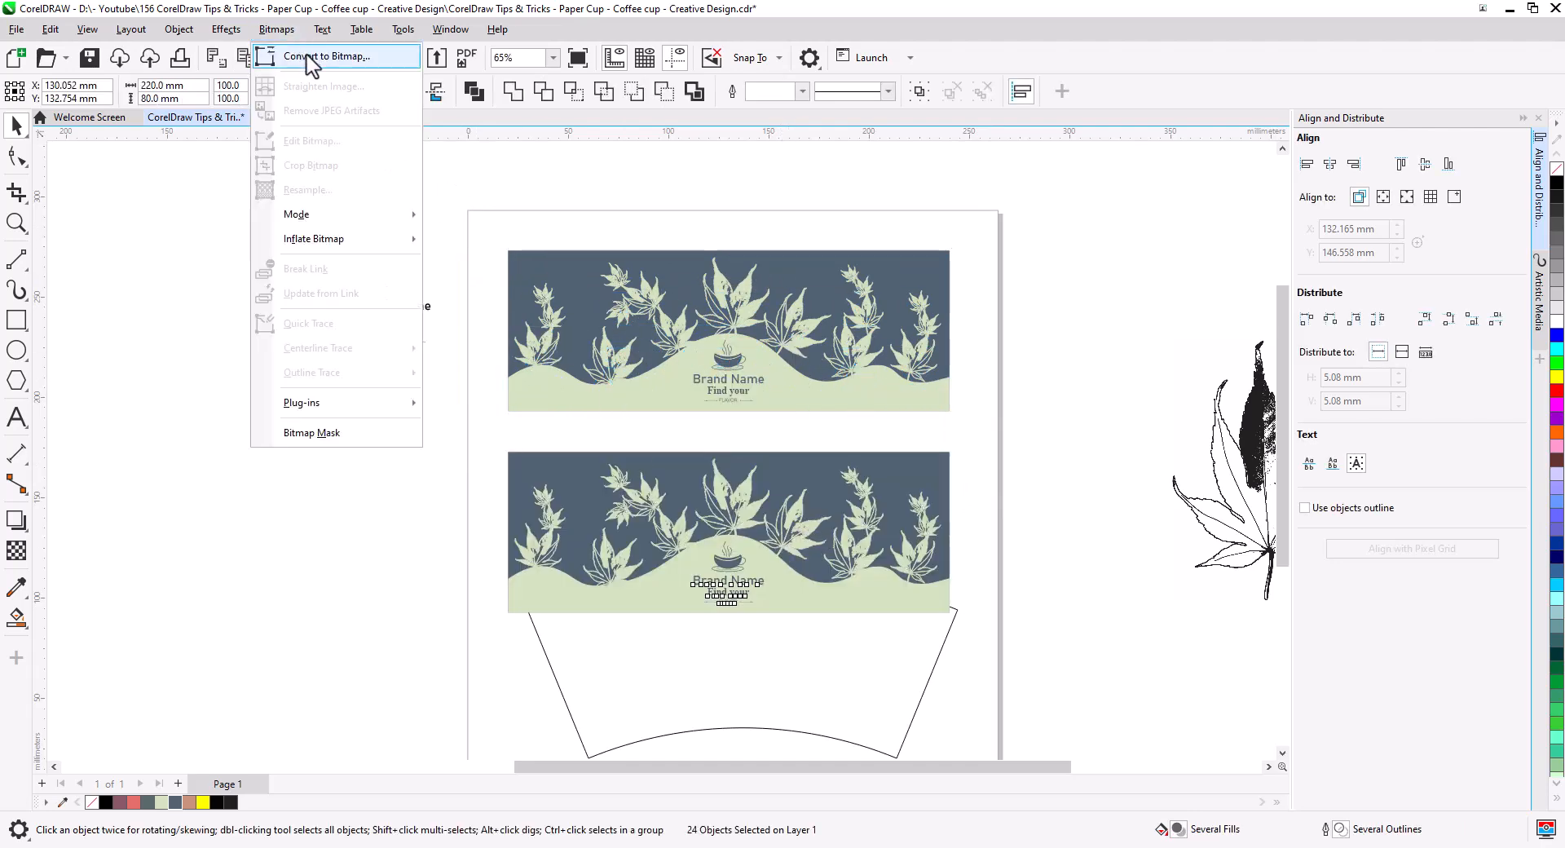
left_click(314, 57)
left_click(783, 383)
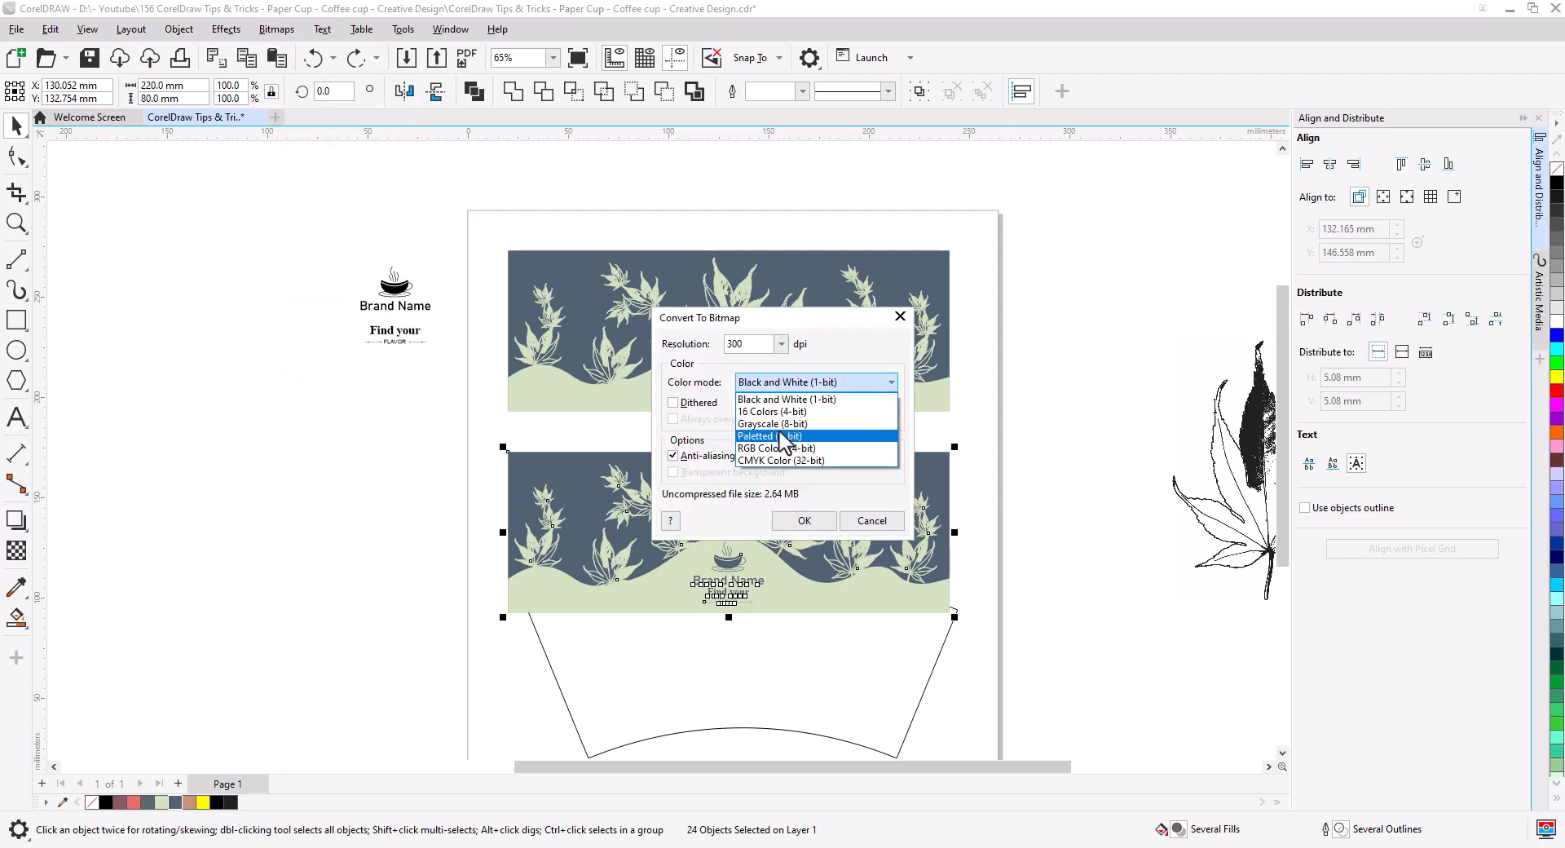
left_click(790, 459)
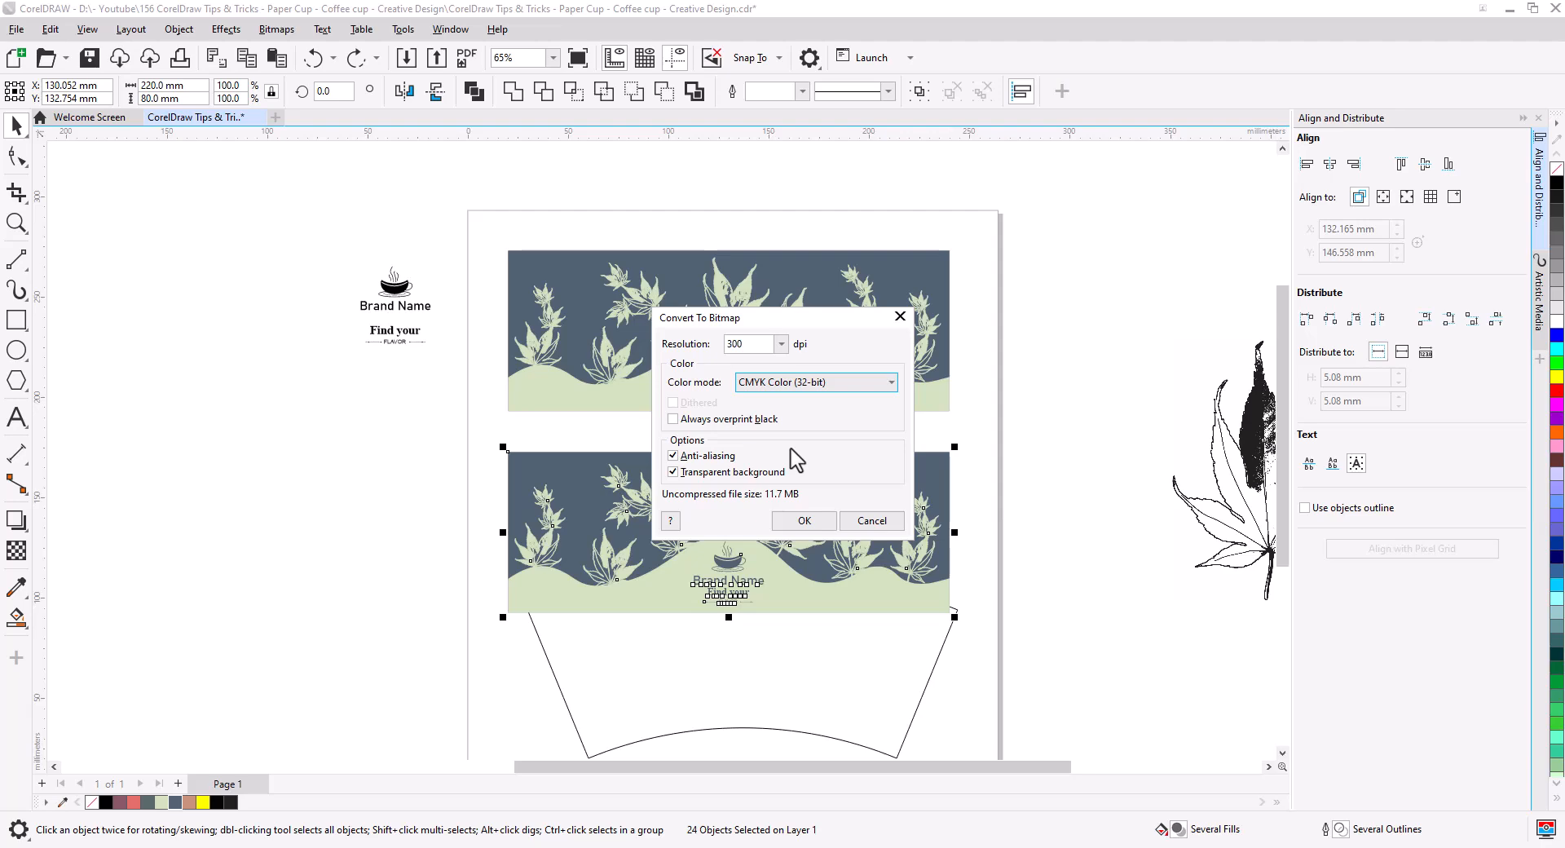
left_click(804, 521)
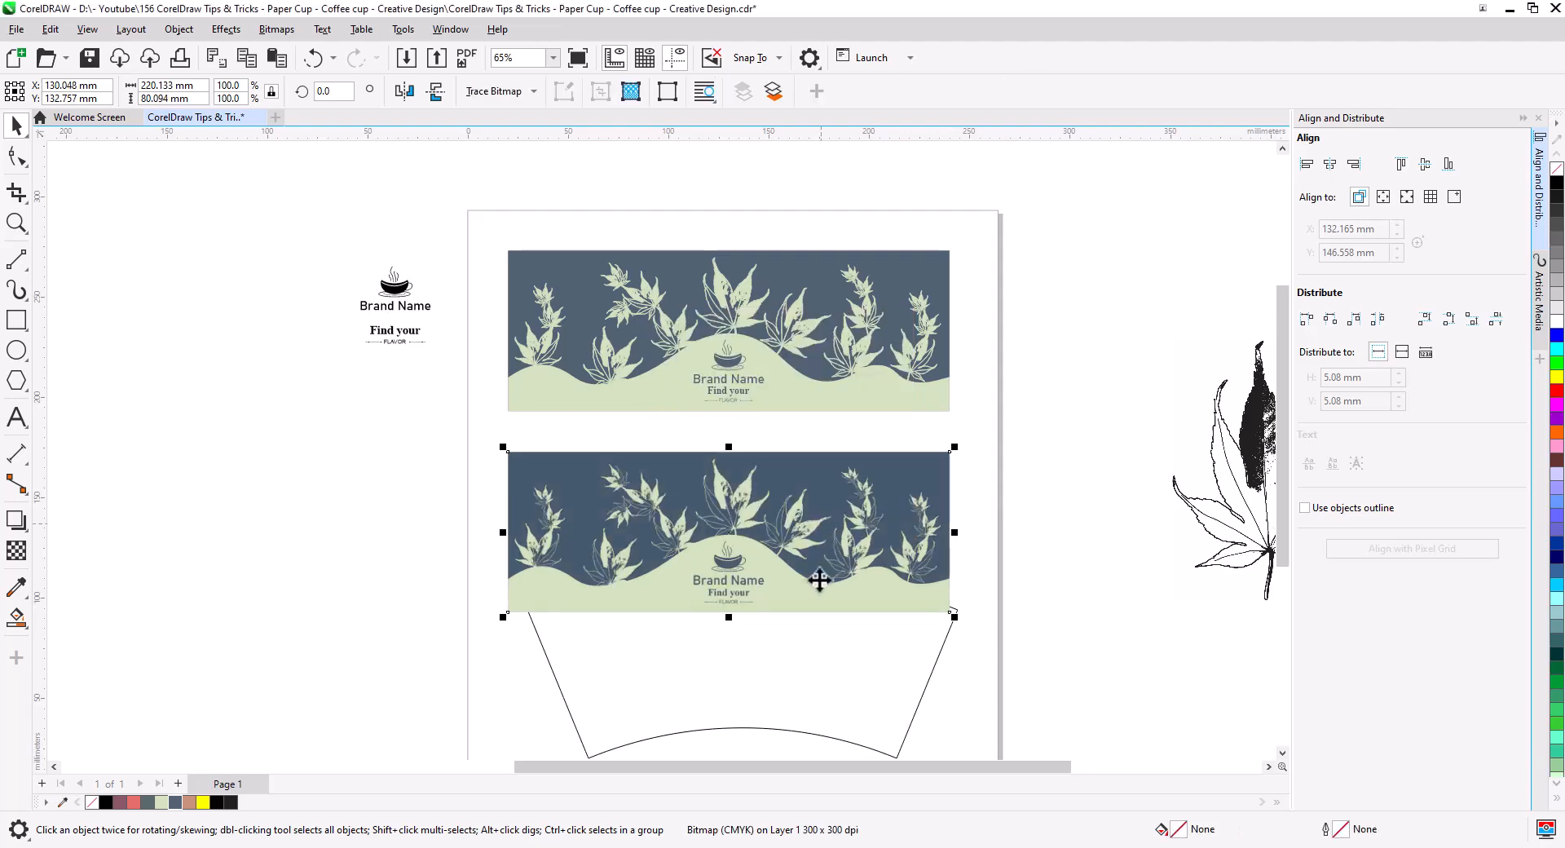
scroll(774, 568, "up", 2)
left_click_drag(817, 605, 830, 561)
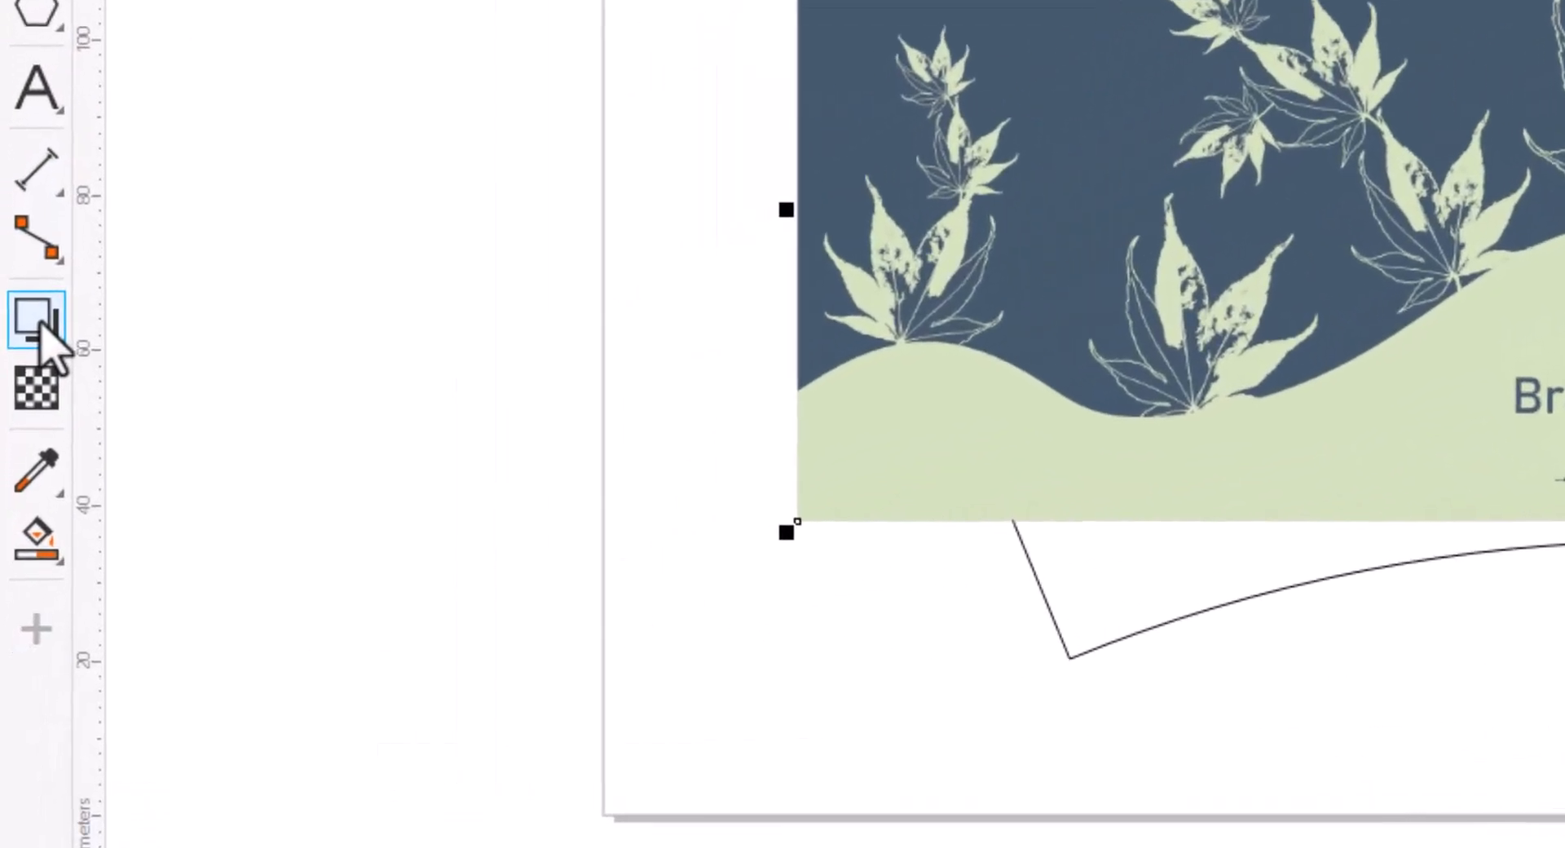
Step: With the Envelope tool, delete the bitmap envelope's midpoint nodes and convert its segments to straight lines
left_click(39, 321)
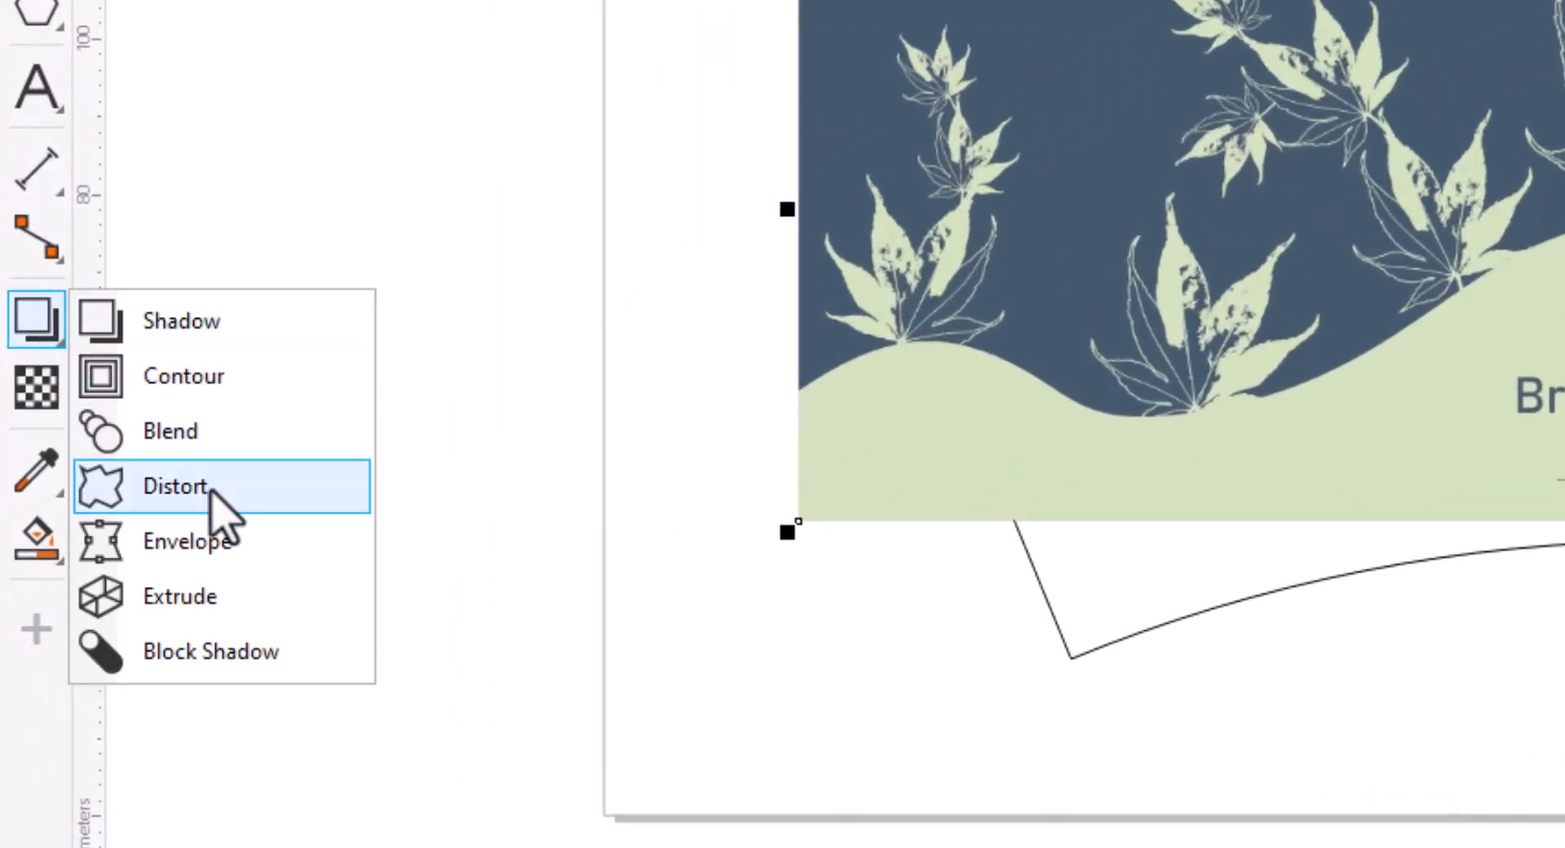
left_click(213, 542)
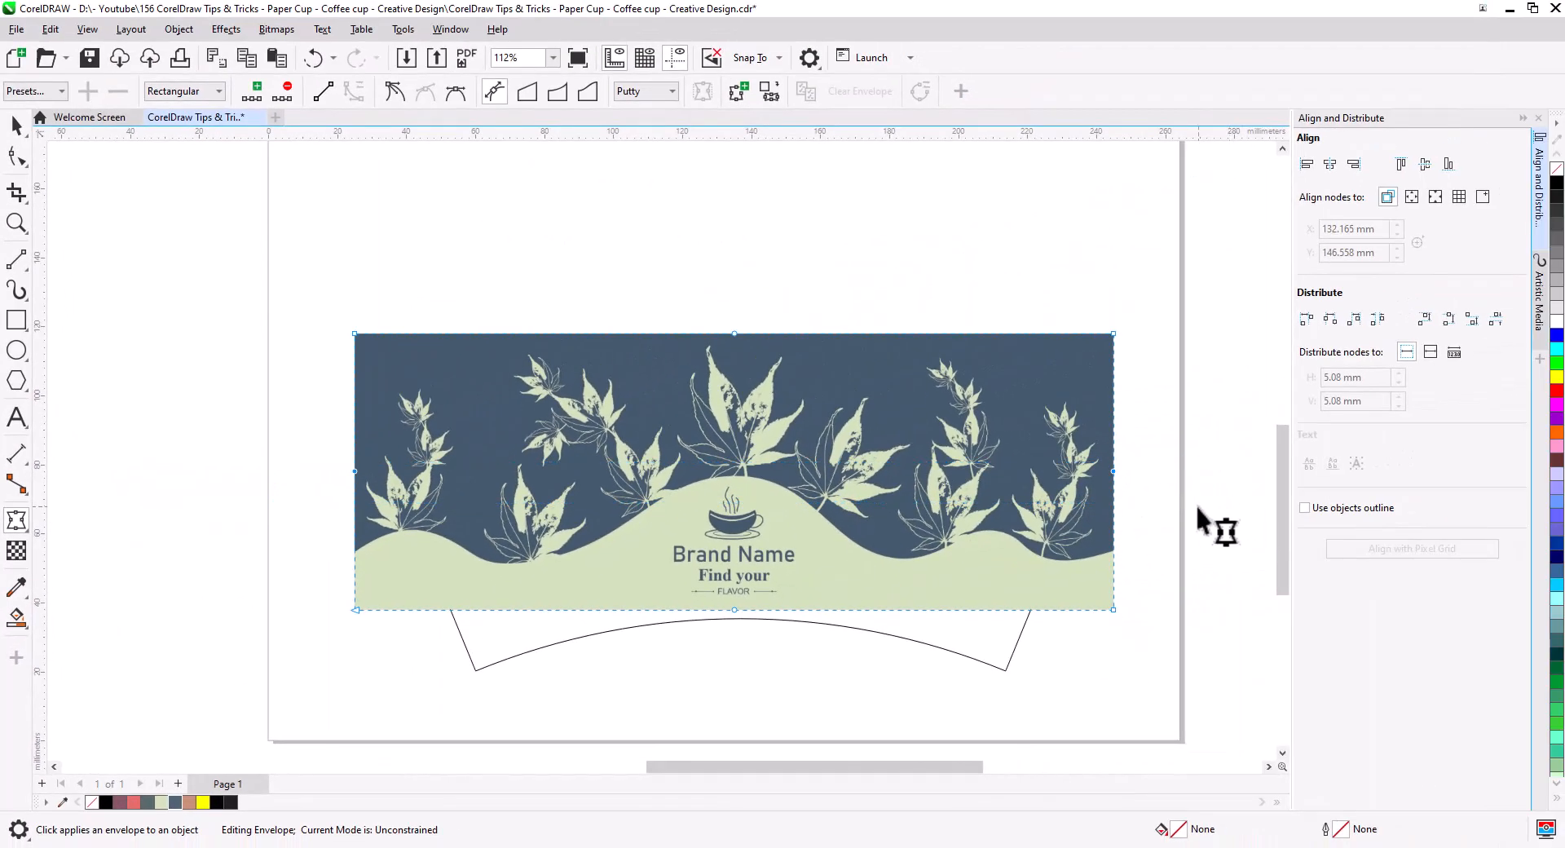
key("Delete")
left_click_drag(717, 288, 768, 654)
key("Delete")
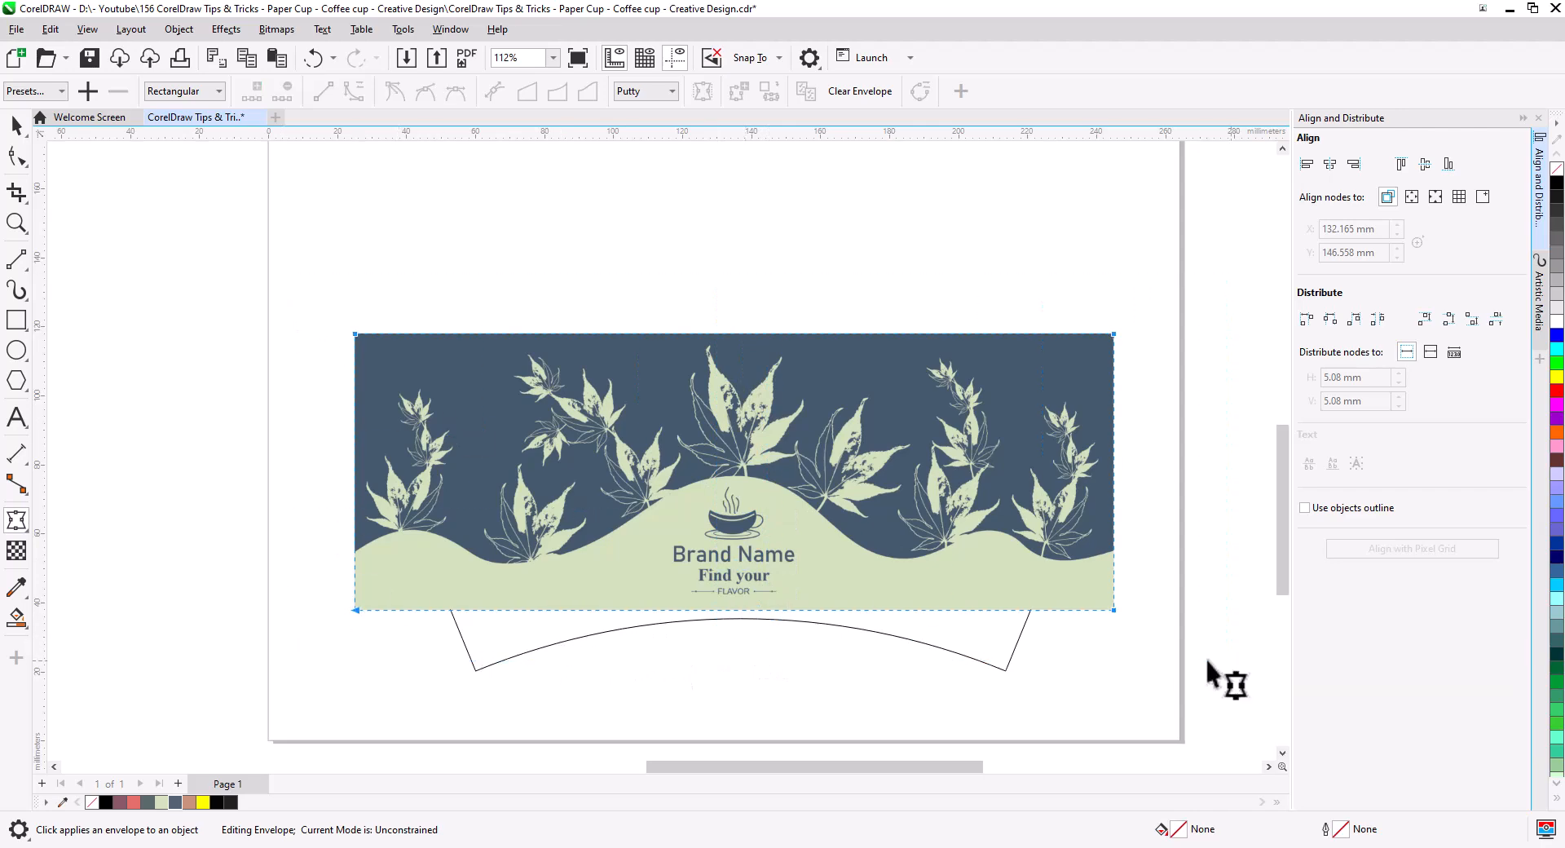
left_click(324, 91)
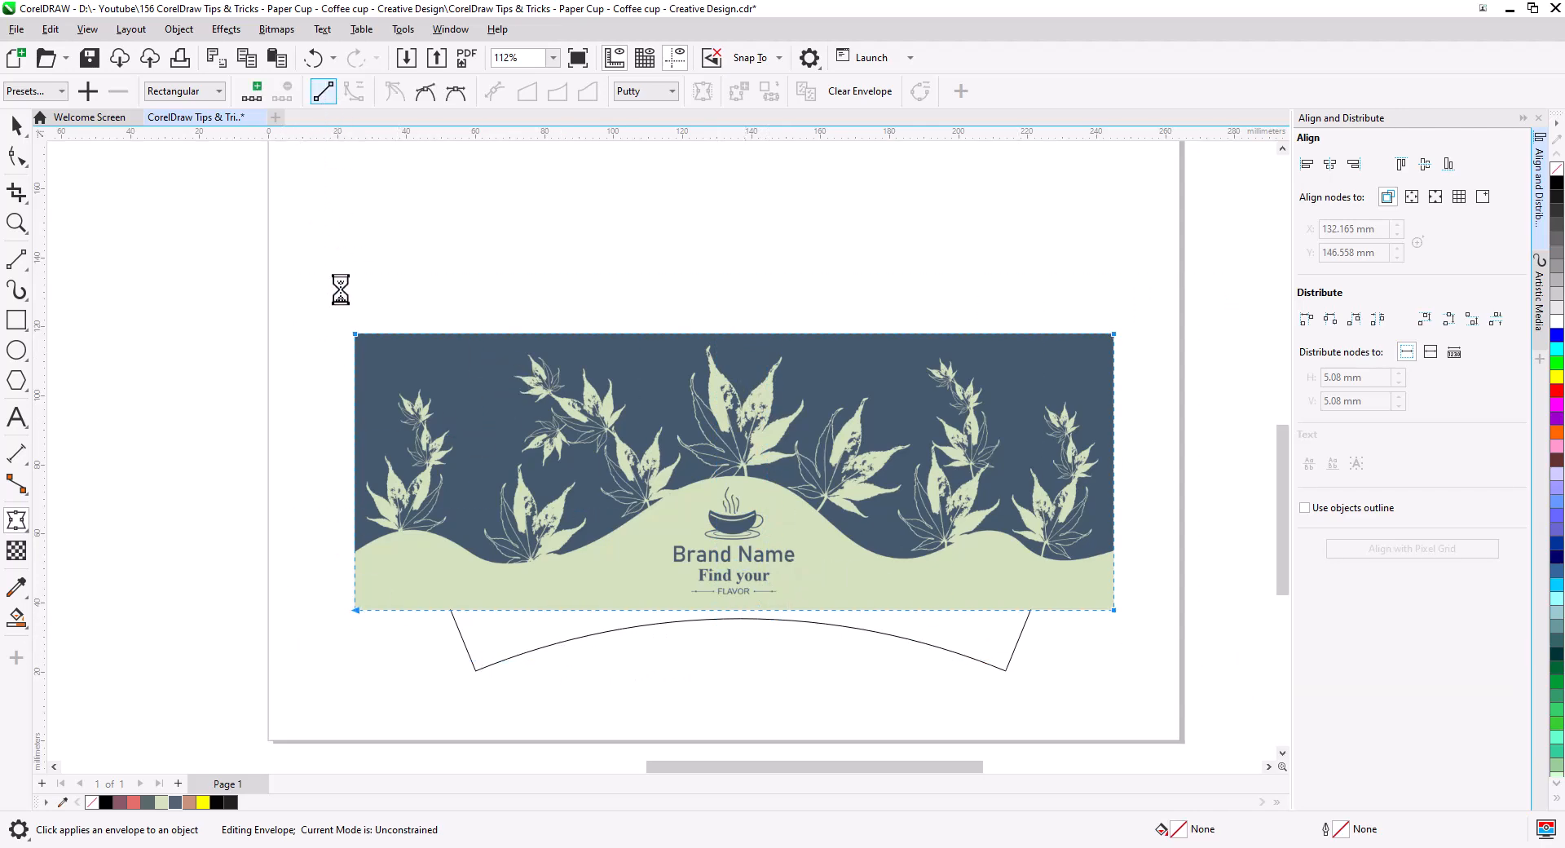
Step: Move the bitmap envelope's corner nodes onto the corresponding corners of the fan-shaped cup template
left_click_drag(356, 611, 475, 670)
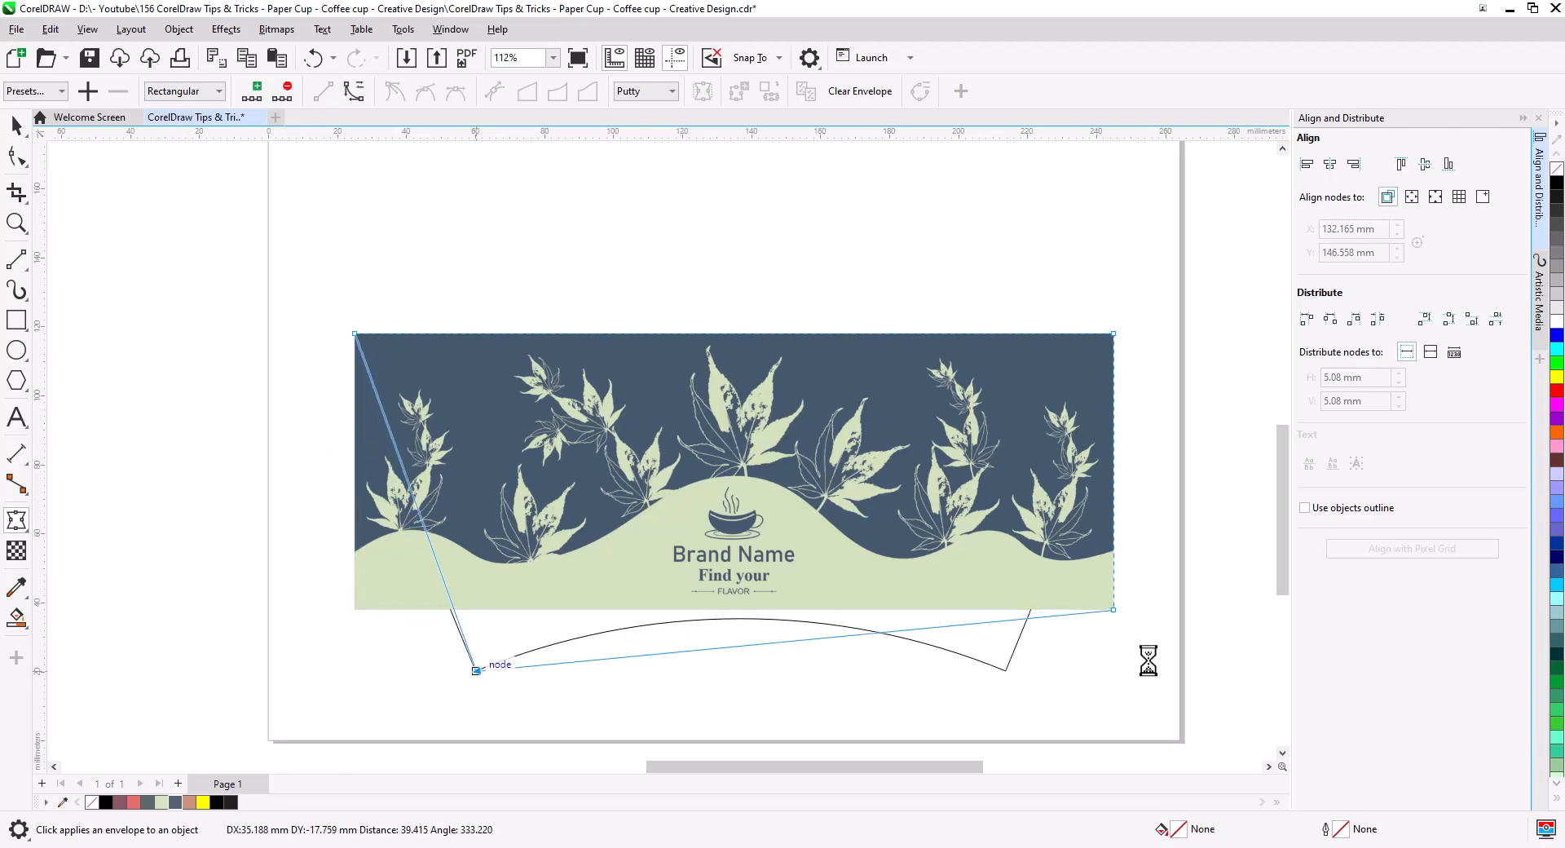
left_click_drag(1113, 609, 1006, 670)
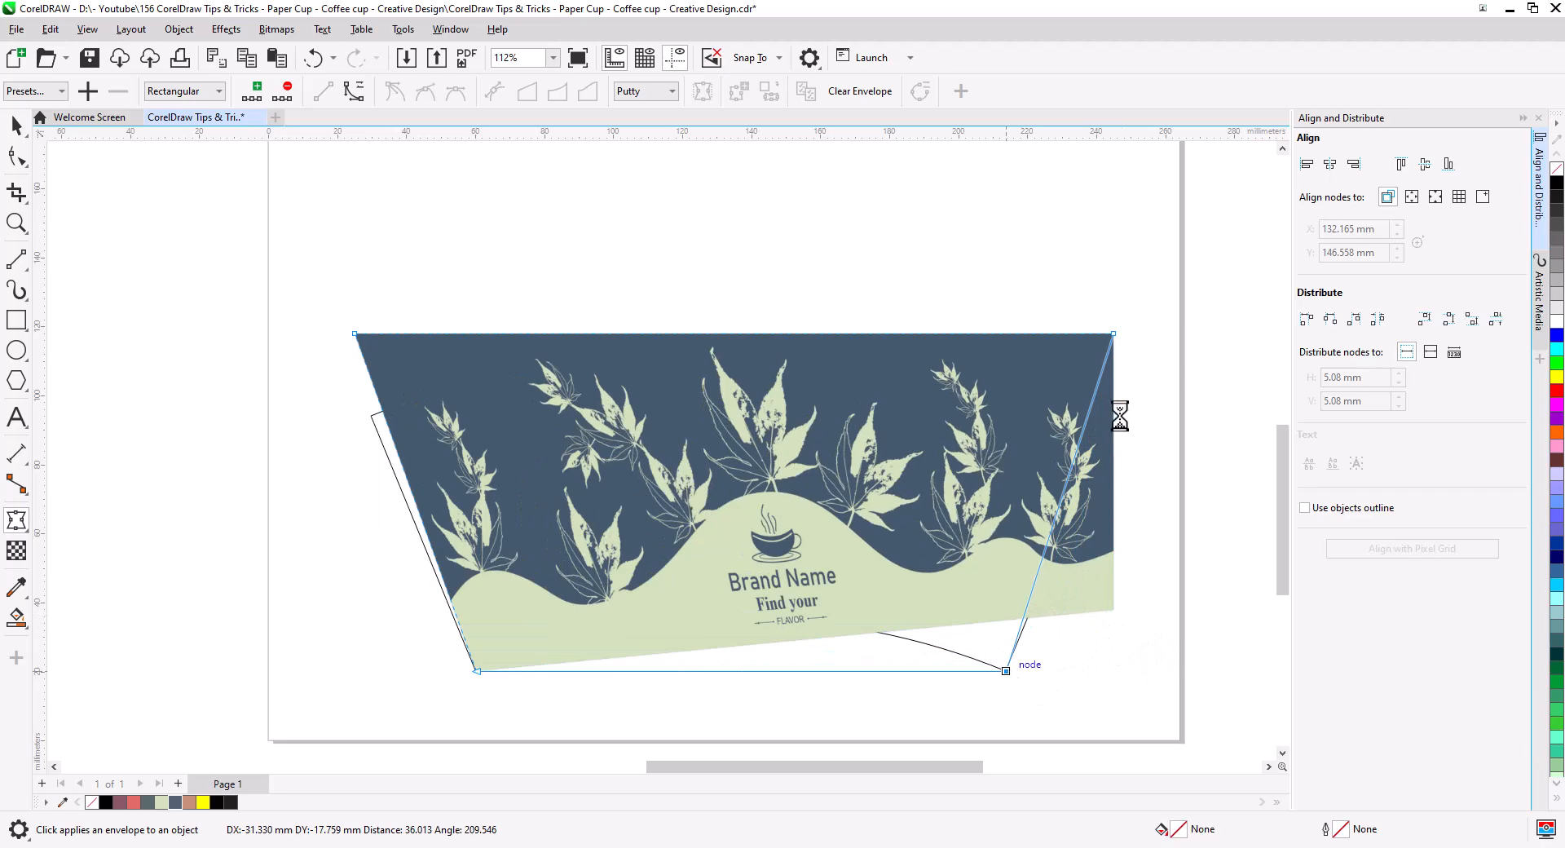
left_click_drag(1114, 333, 1110, 415)
Step: Convert the envelope's segments to curves and bend its upper and lower edges to follow the template's arcs
mouse_move(315, 295)
left_mouse_down()
mouse_move(391, 376)
mouse_move(374, 419)
mouse_move(1181, 699)
left_mouse_up()
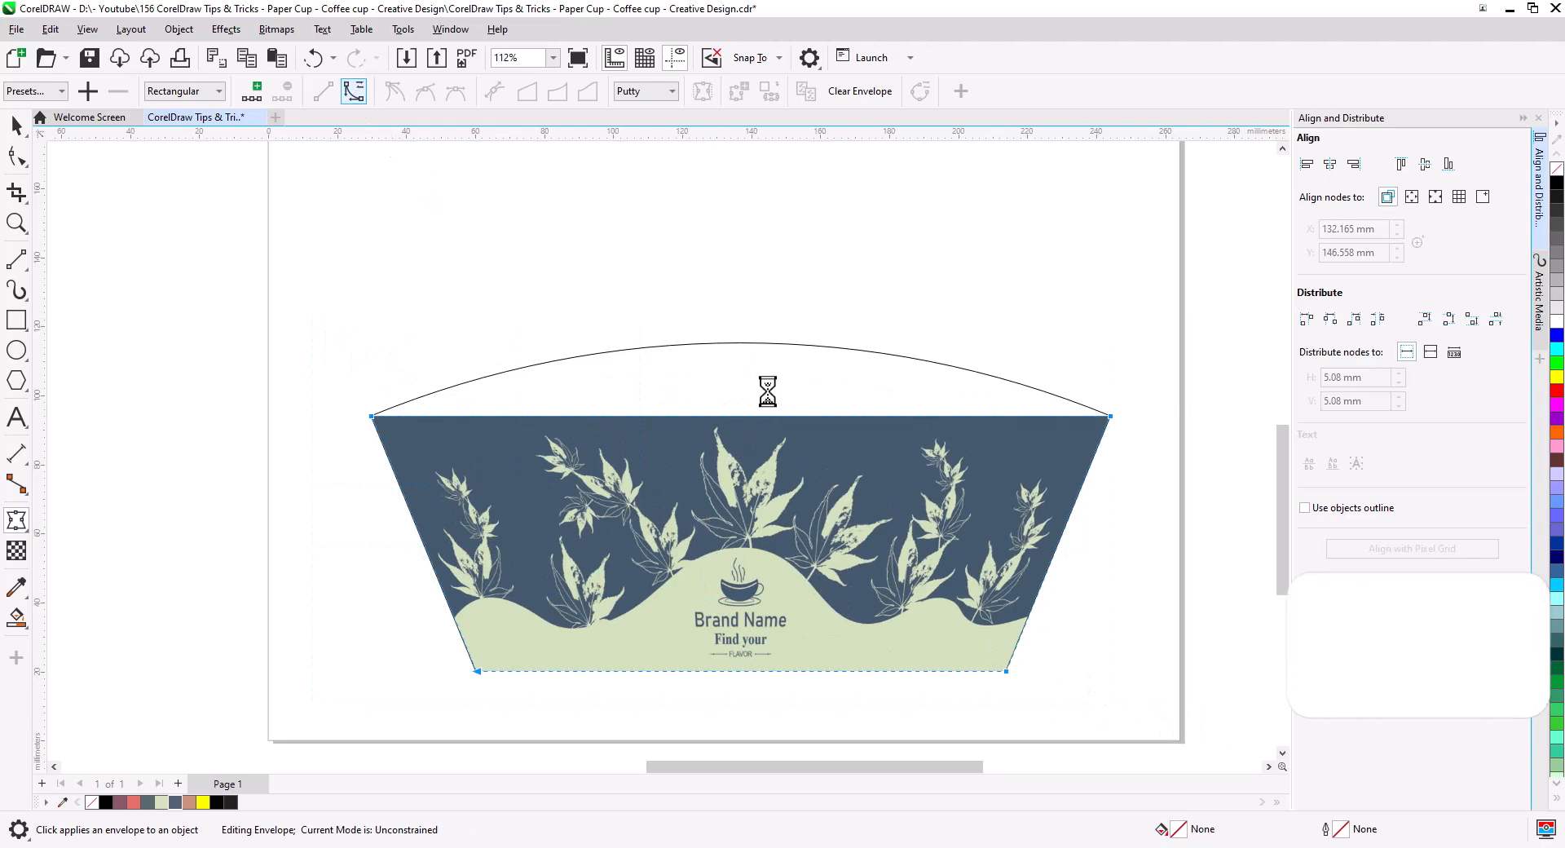
left_click(736, 417)
left_click_drag(735, 418, 738, 346)
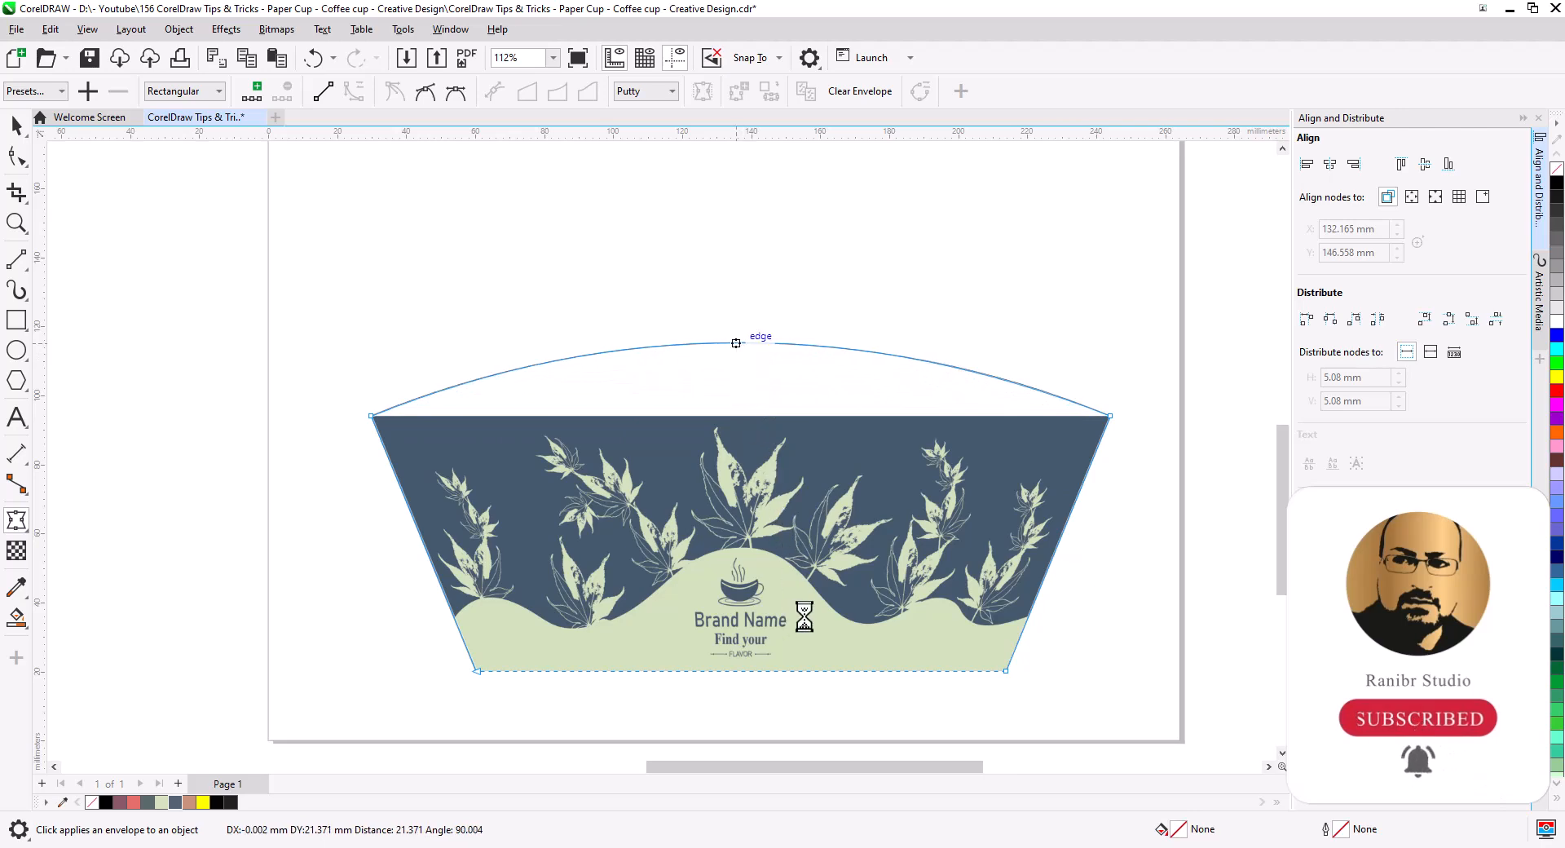
left_click_drag(731, 669, 740, 619)
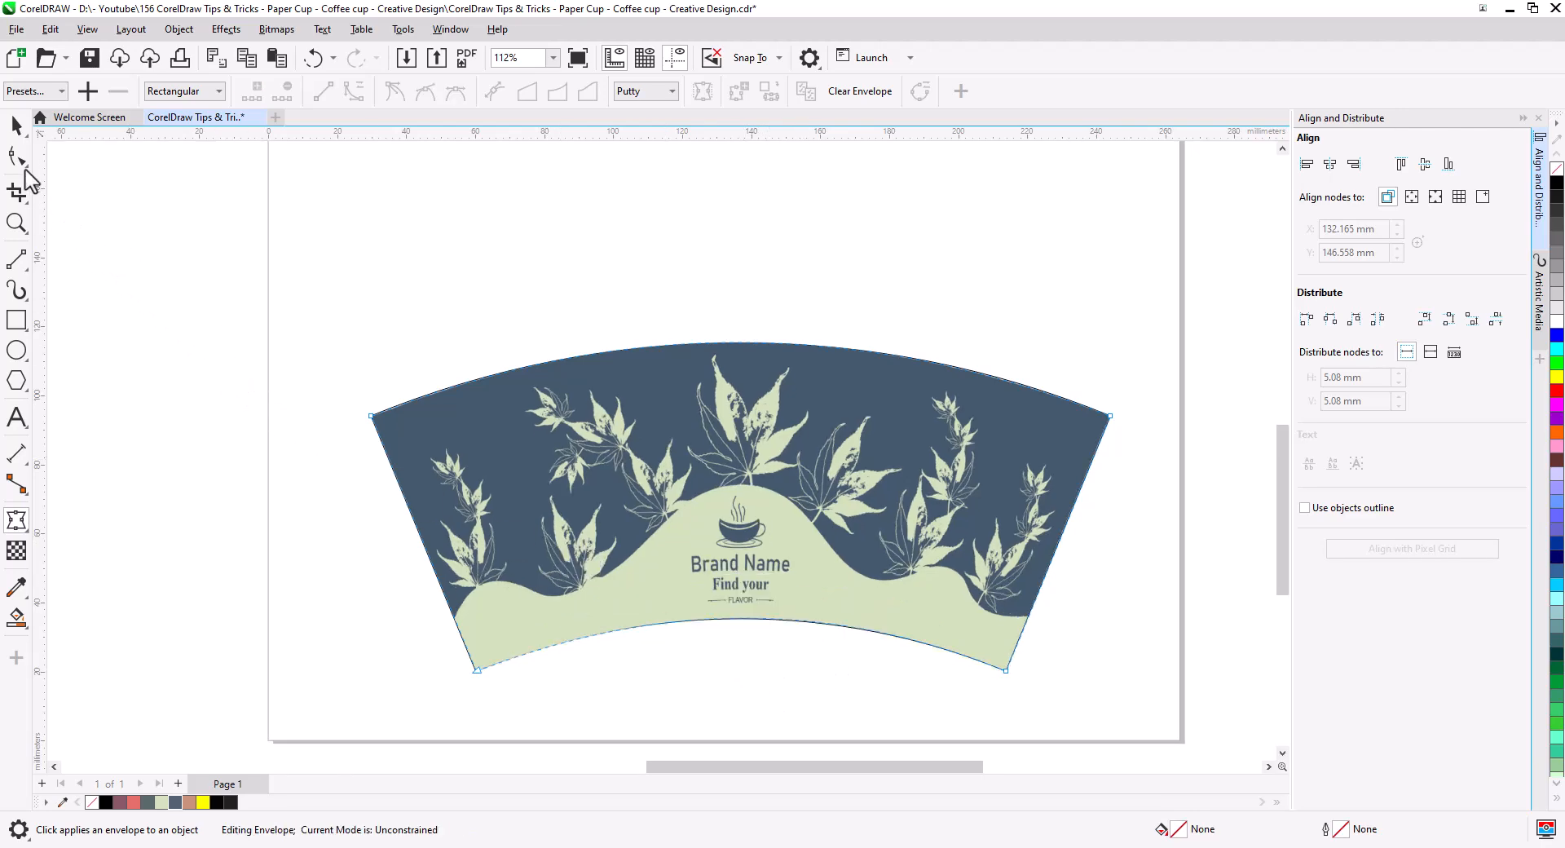
left_click(15, 132)
left_click(287, 351)
Step: Place a copy of the flat rectangular cup artwork straight above the original
scroll(696, 453, "down", 1)
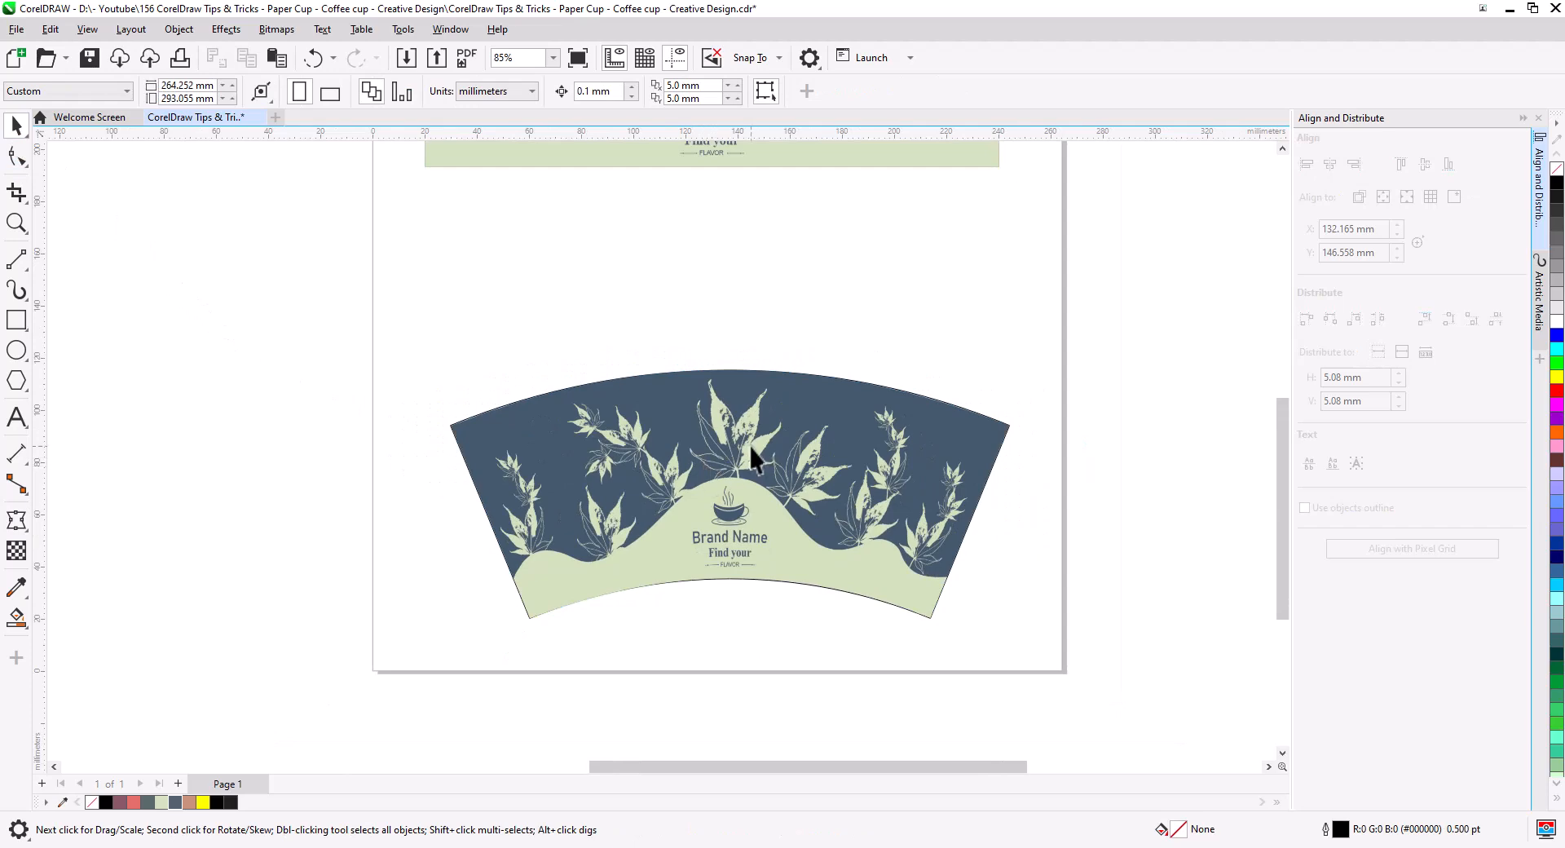
left_click_drag(749, 450, 727, 516)
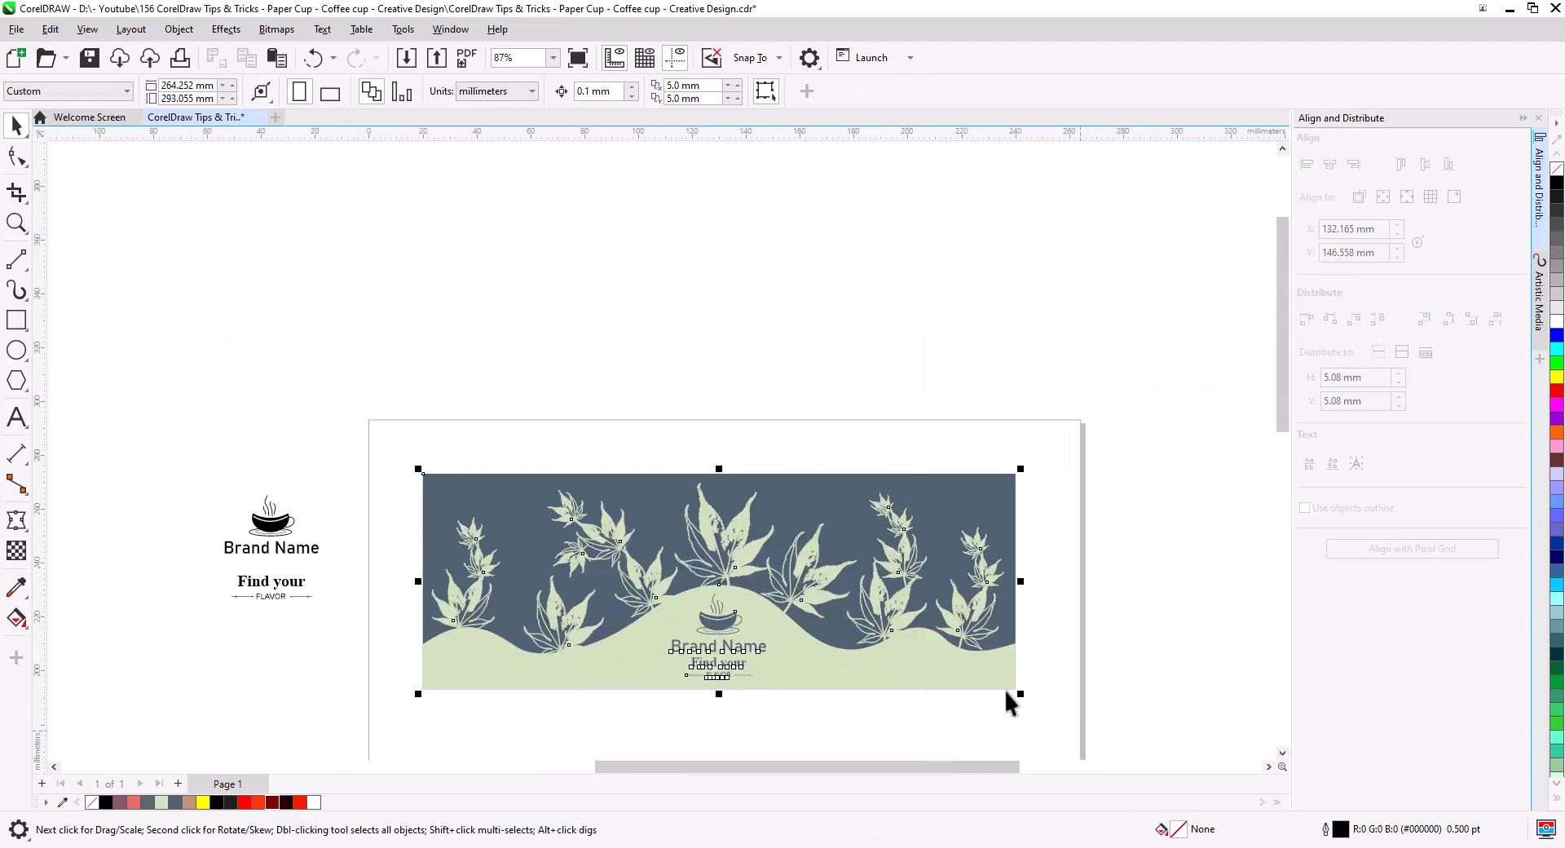
left_click_drag(1004, 694, 973, 443)
left_click(1016, 486)
Step: In the upper artwork copy, fill the hill with dark red (#7E0205) and the logo and tagline with pale green (#D3E1BE)
left_click(921, 432)
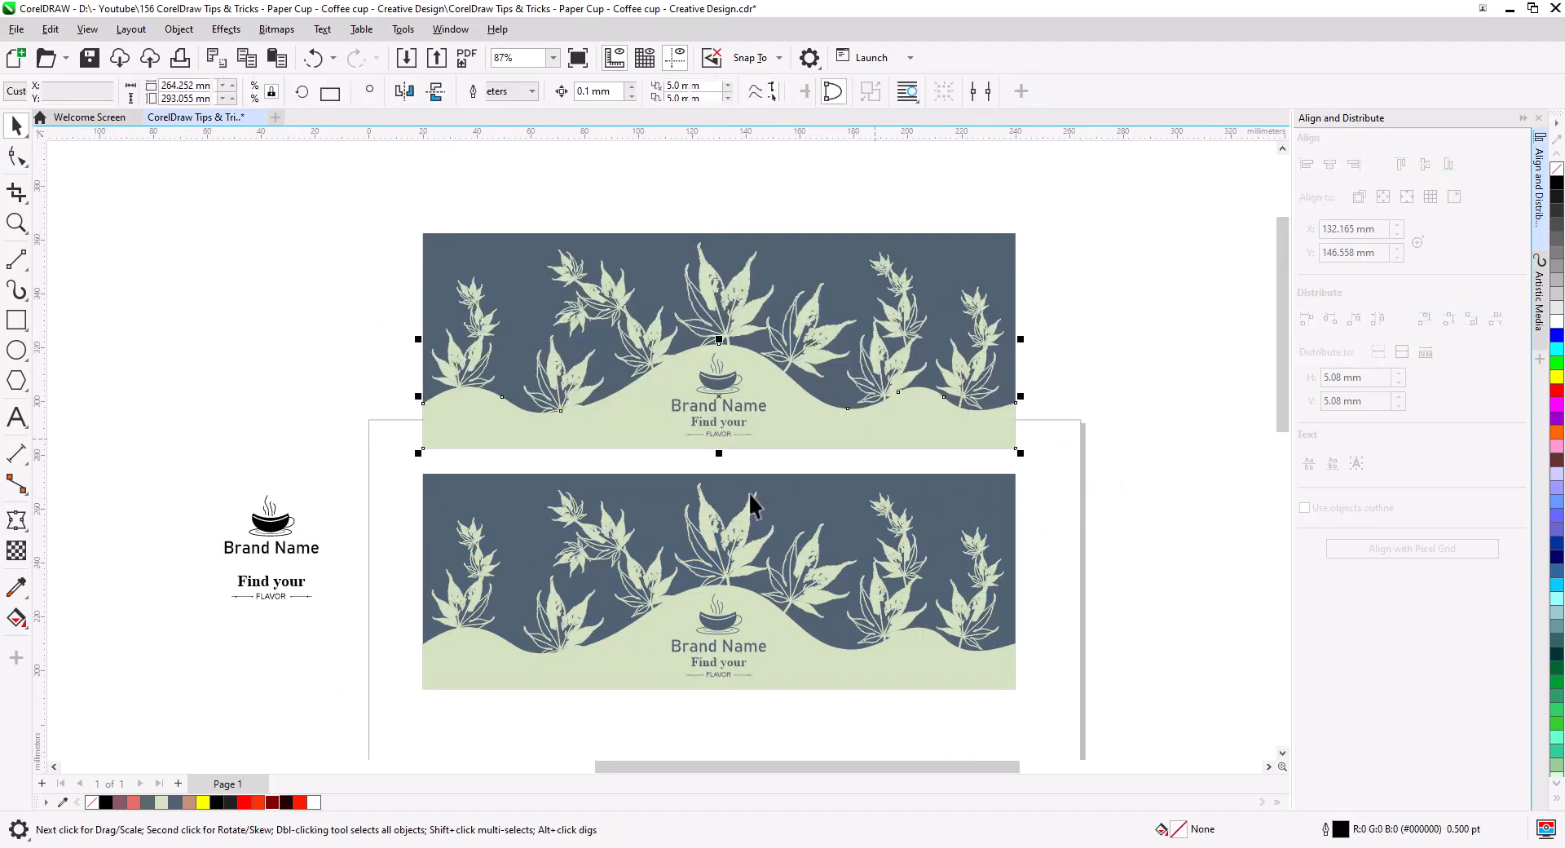
left_click(271, 802)
left_click_drag(787, 453, 652, 346)
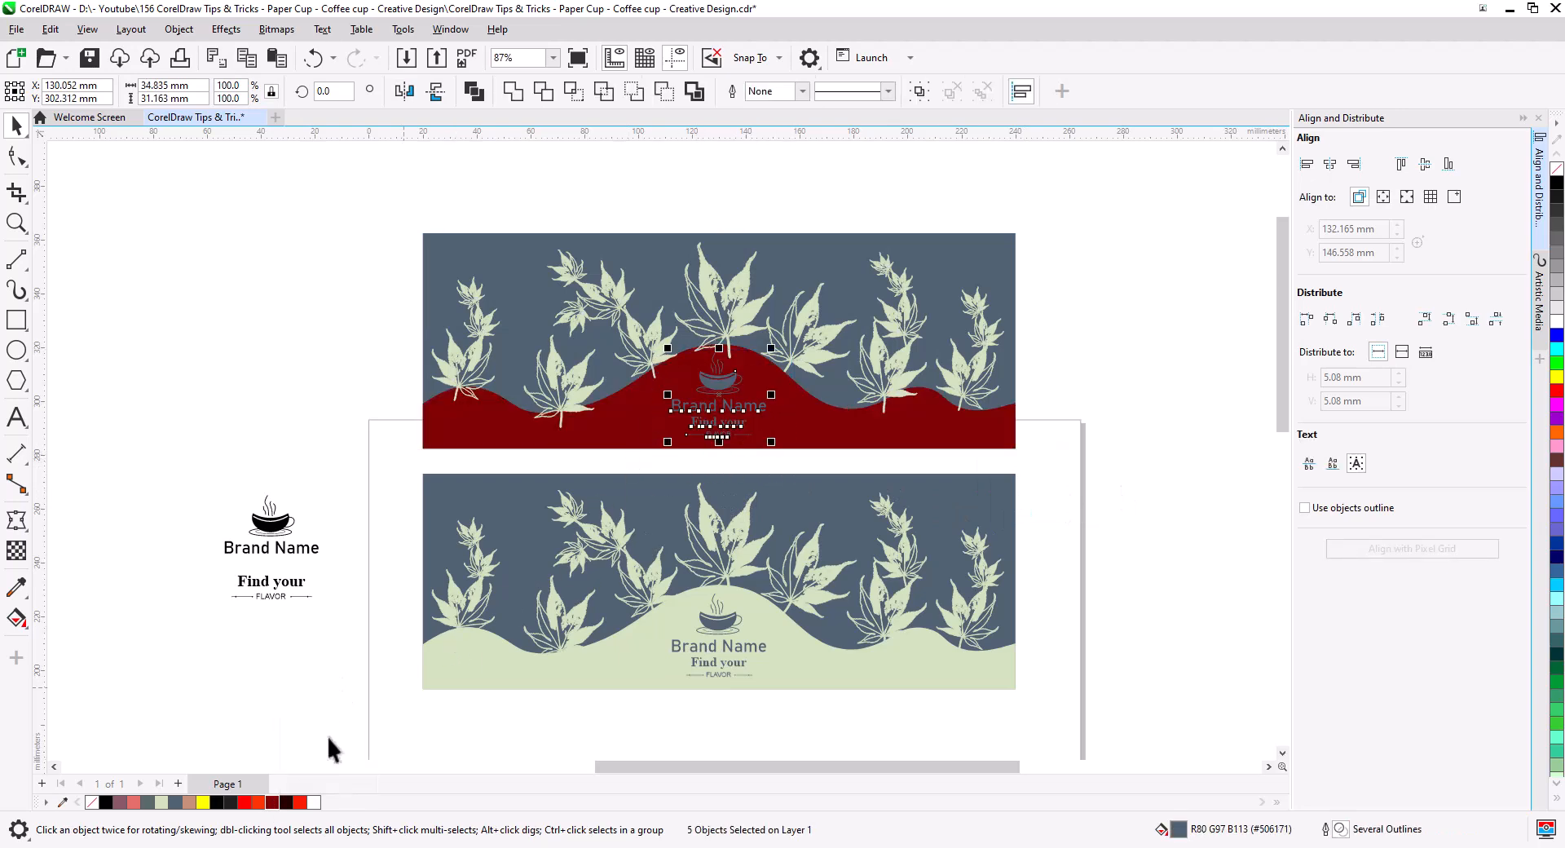
left_click(163, 802)
left_click(341, 373)
Step: Select only the leaves in the upper artwork copy and give them a dark red (#7E0205) fill and outline
left_click_drag(412, 202, 1044, 444)
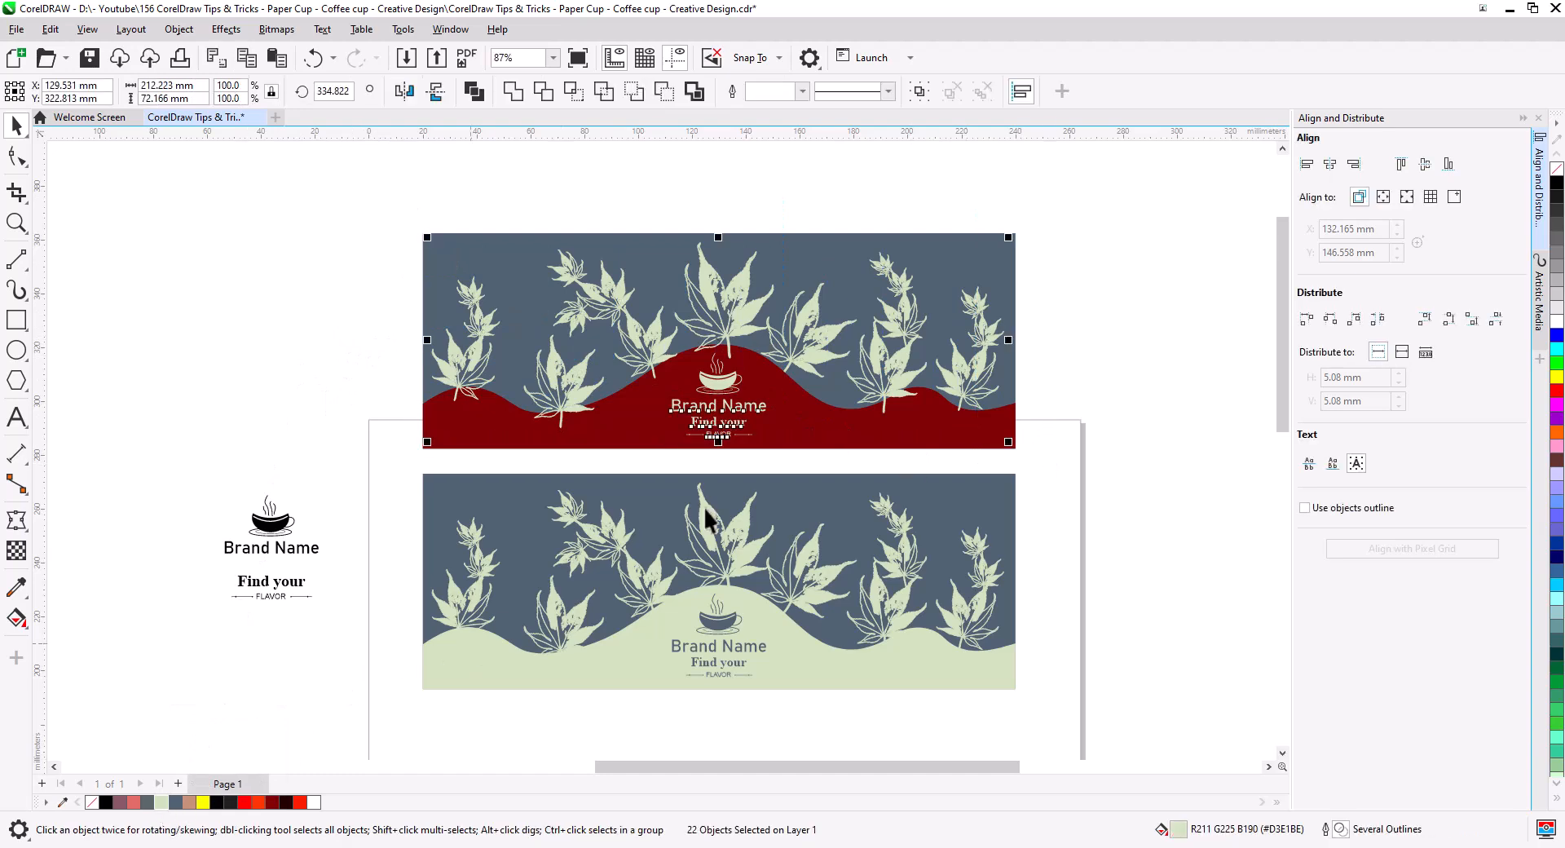
left_click(363, 401)
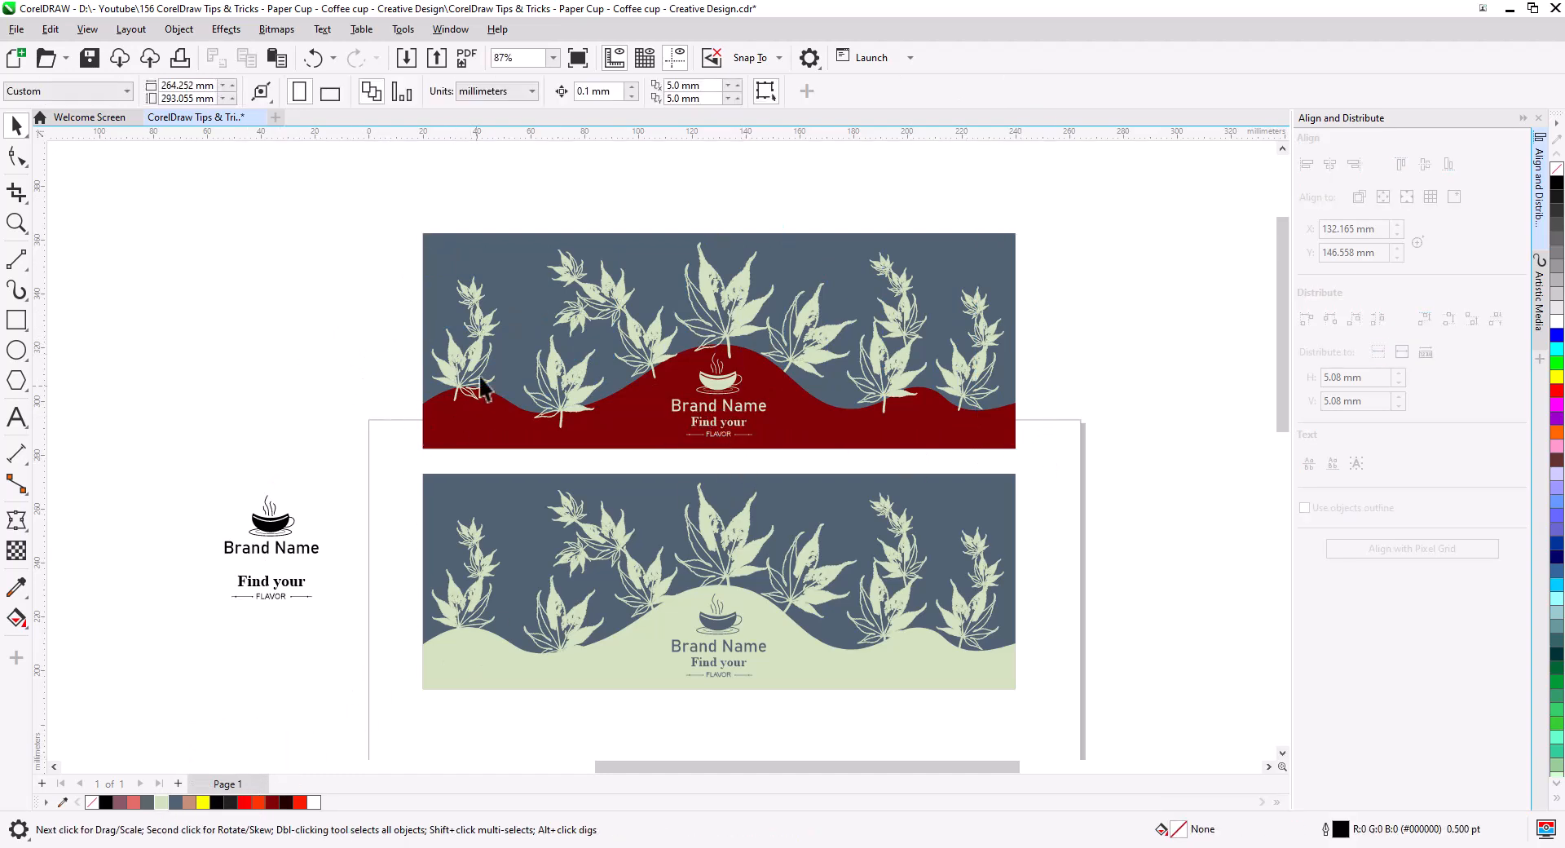
left_click_drag(652, 399, 1019, 450)
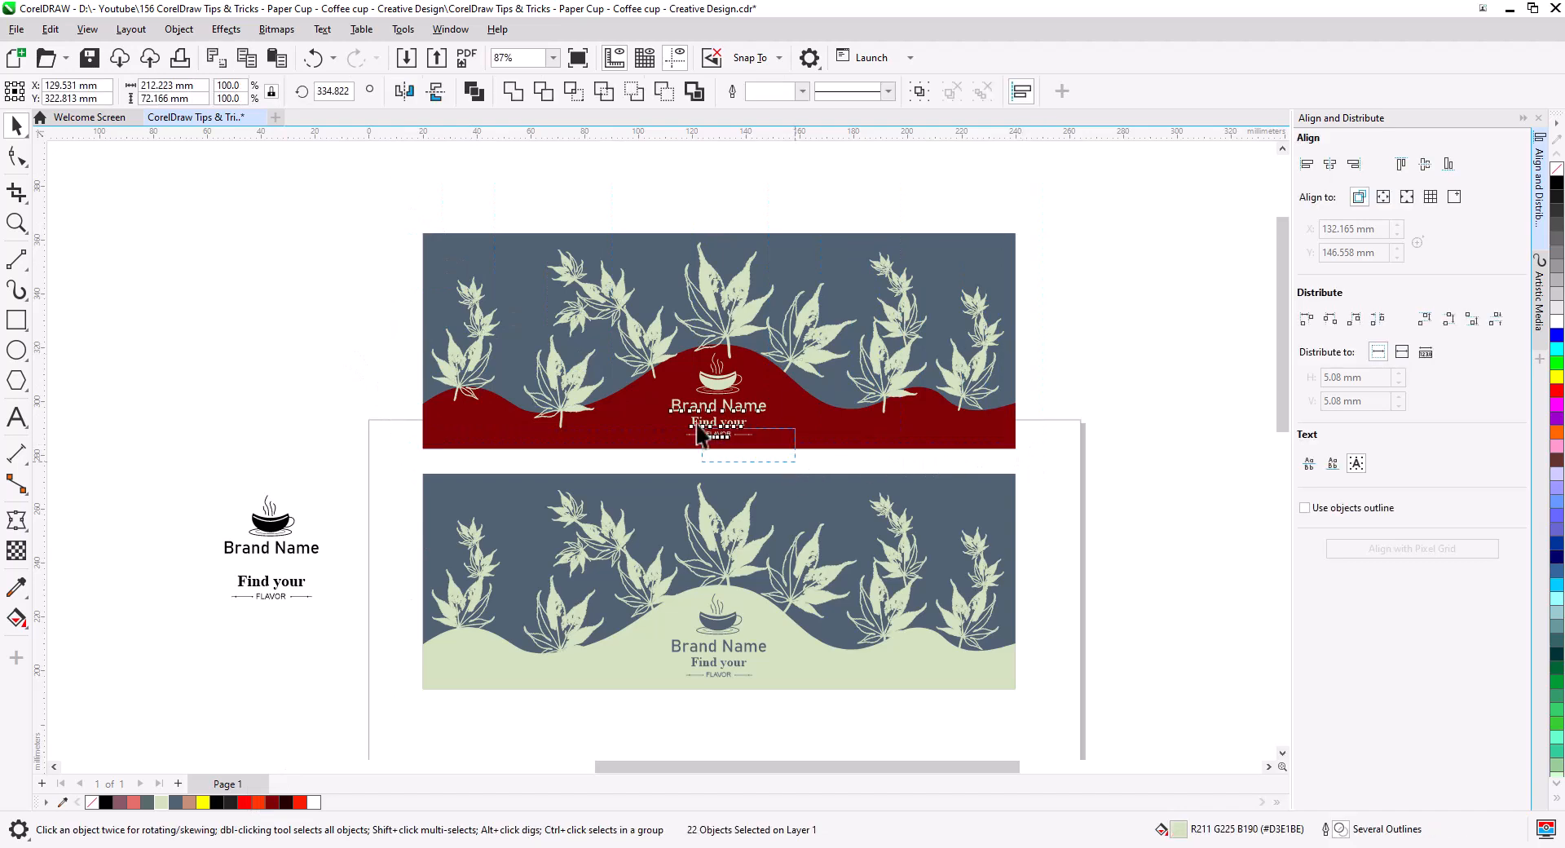
left_click(271, 802)
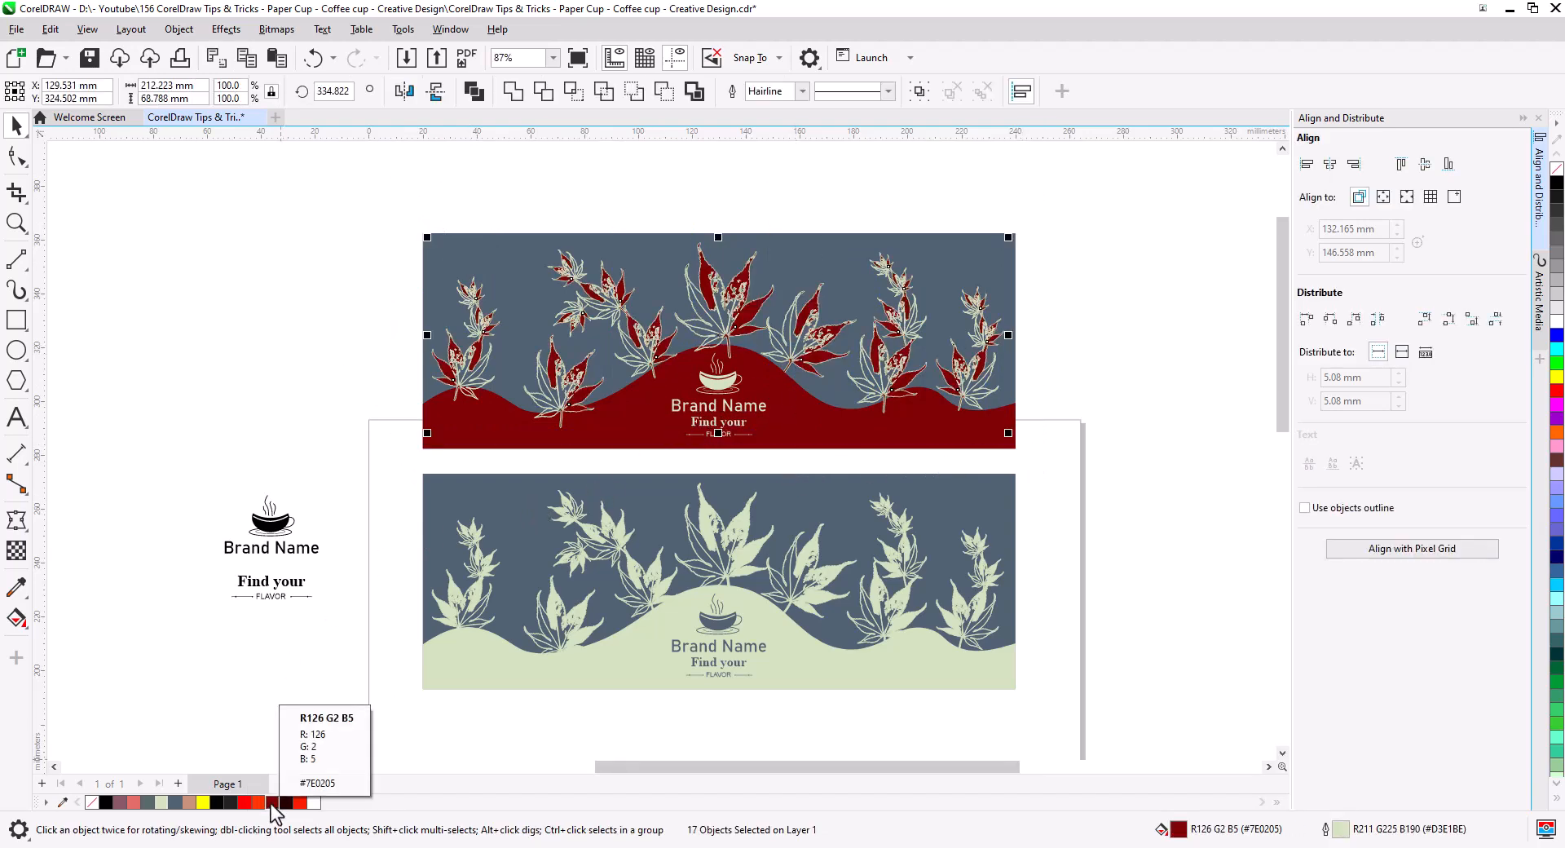
Step: Fill the upper artwork copy's slate blue background rectangle with pale green (#D3E1BE)
left_click(807, 251)
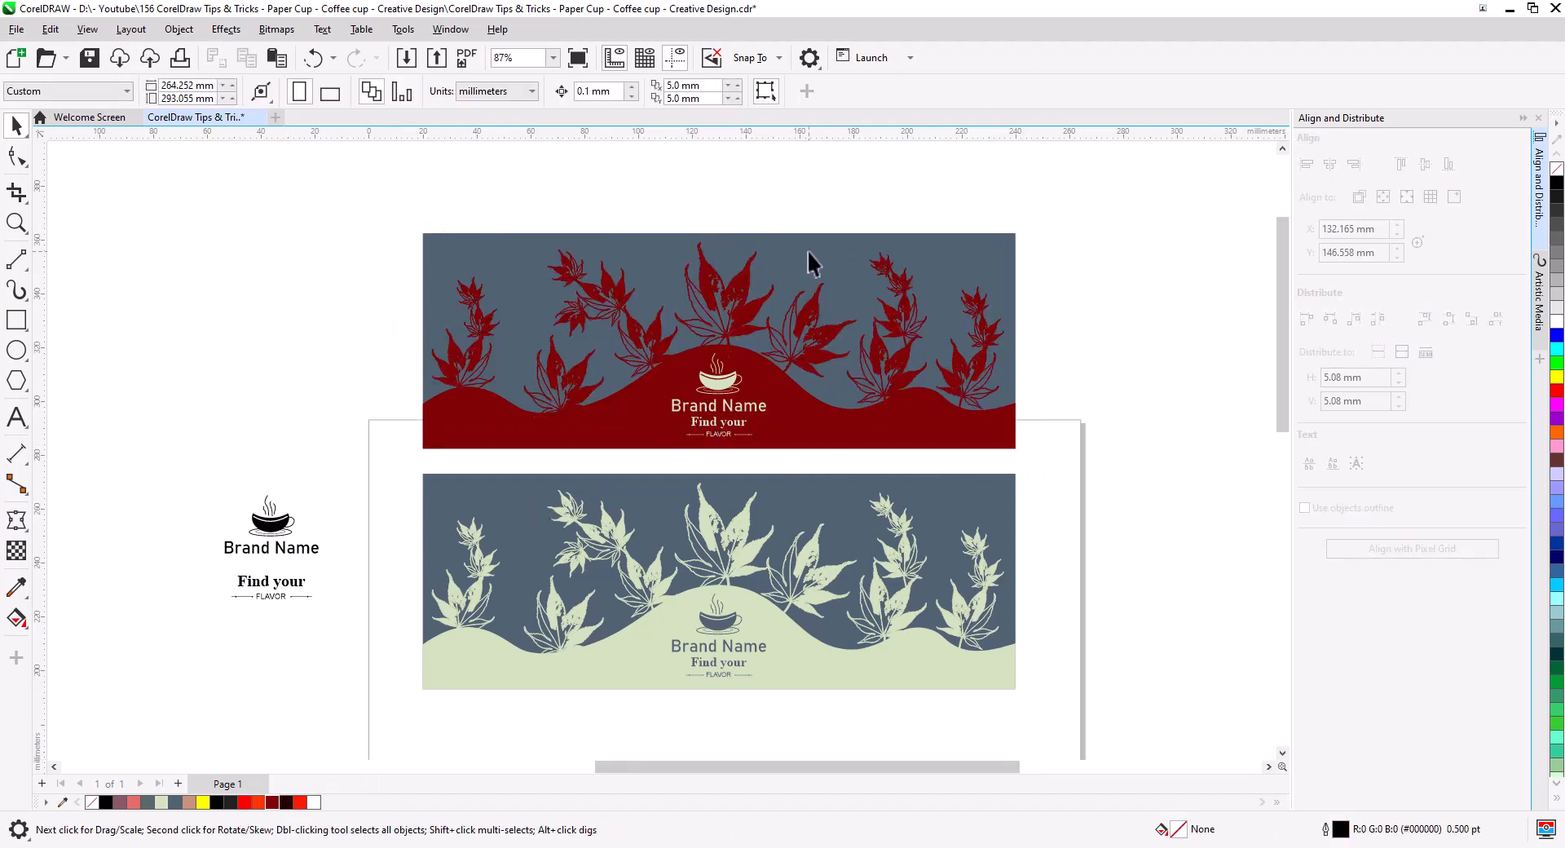
left_click(161, 802)
left_click(255, 408)
scroll(754, 326, "up", 2)
left_click_drag(221, 270, 1172, 640)
left_click(1157, 294)
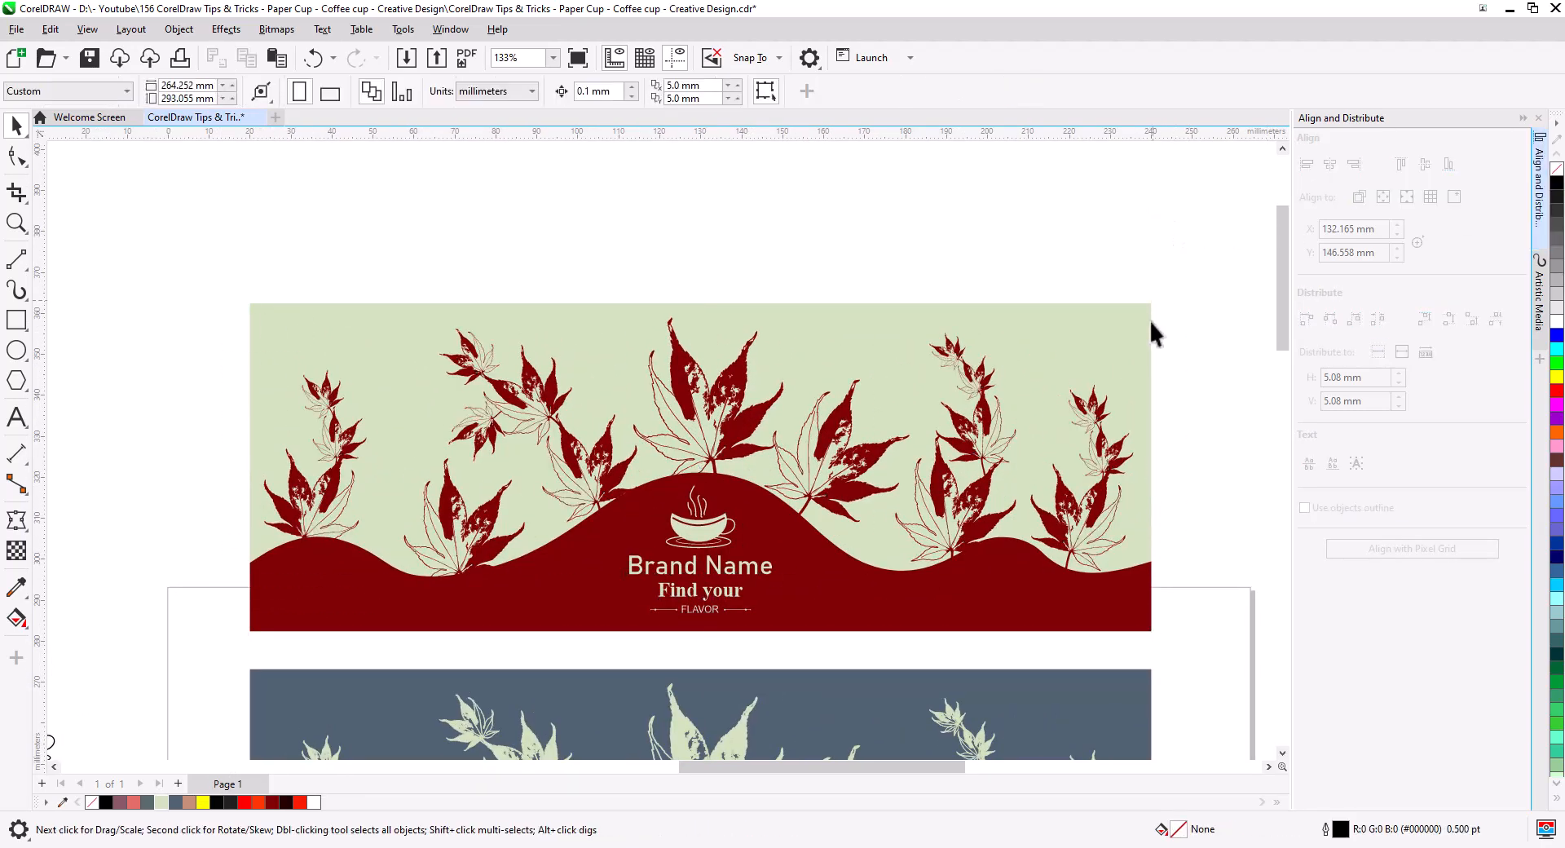
left_click_drag(1221, 561, 1211, 501)
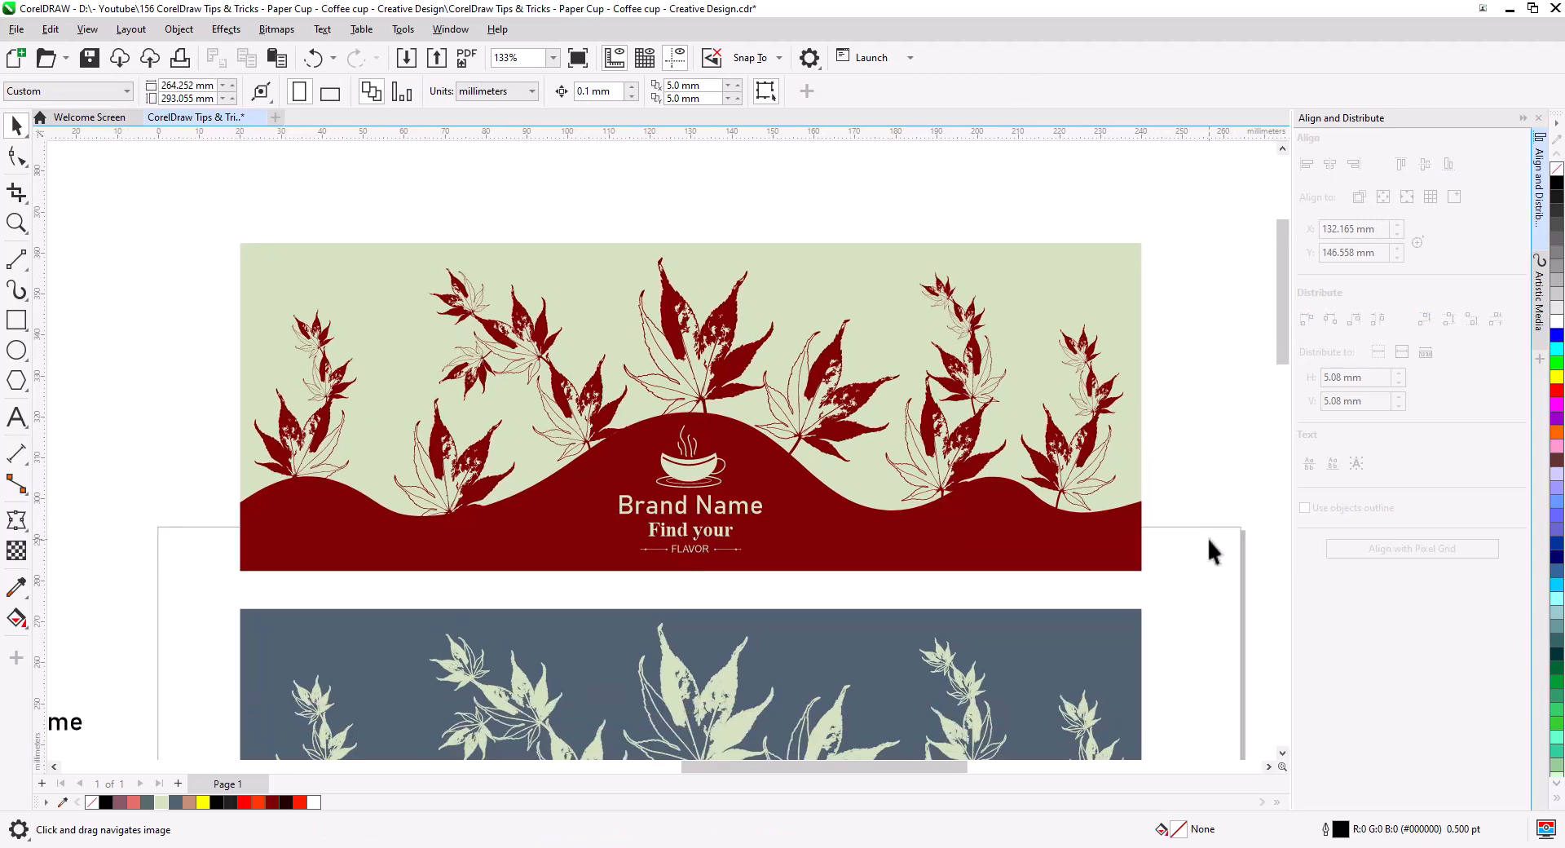
scroll(1209, 539, "down", 2)
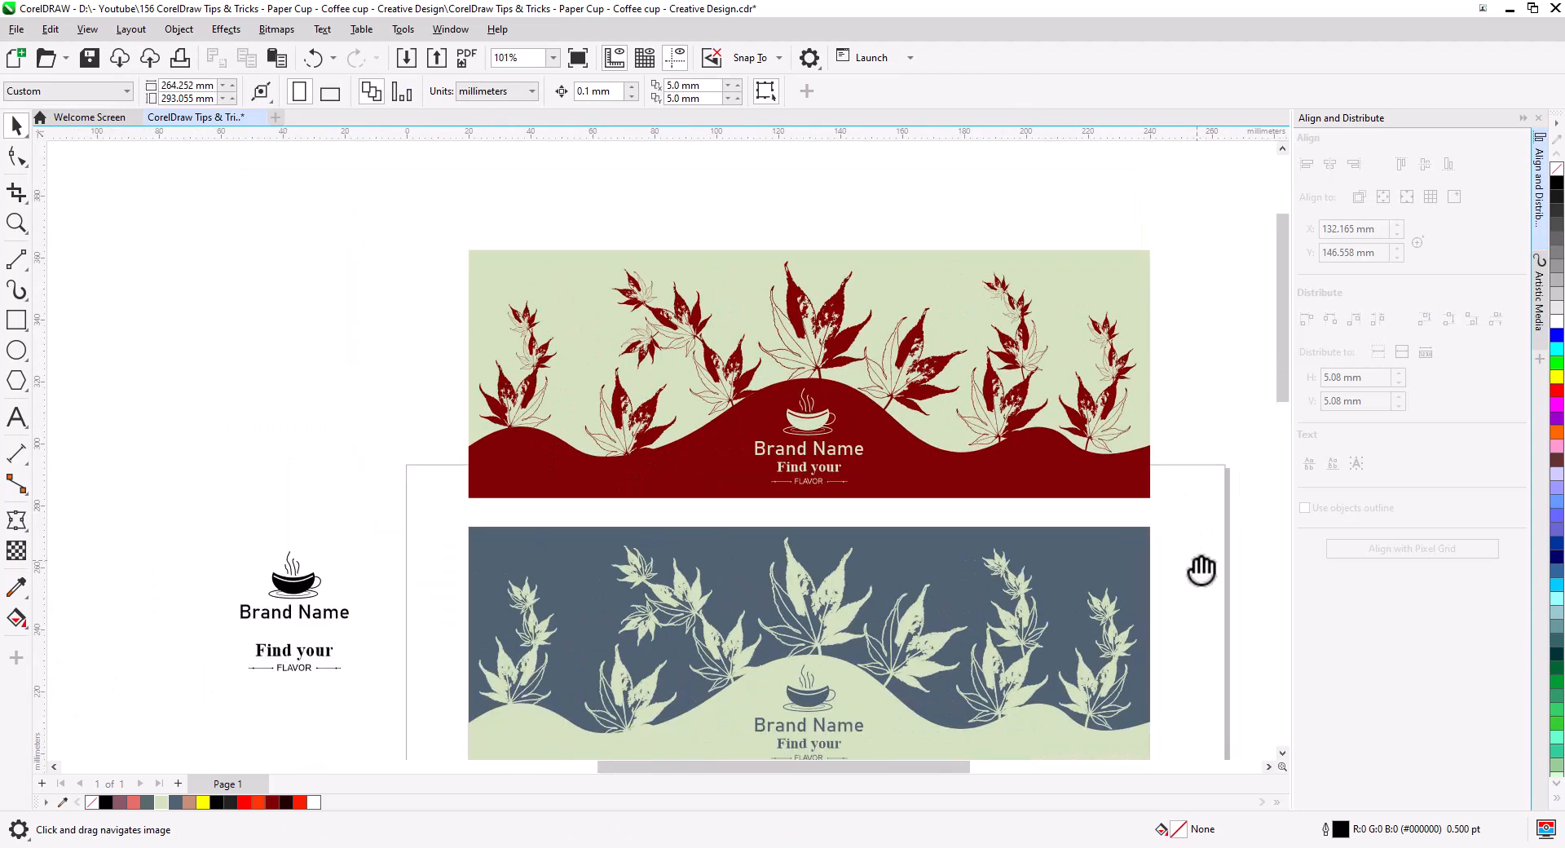